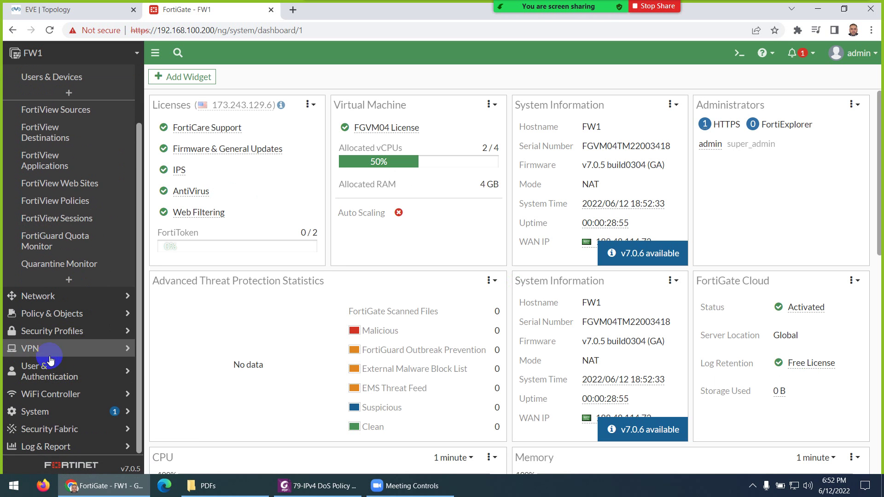
# - Open the system's feature visibility settings to check the DoS Policy option
pyautogui.click(36, 413)
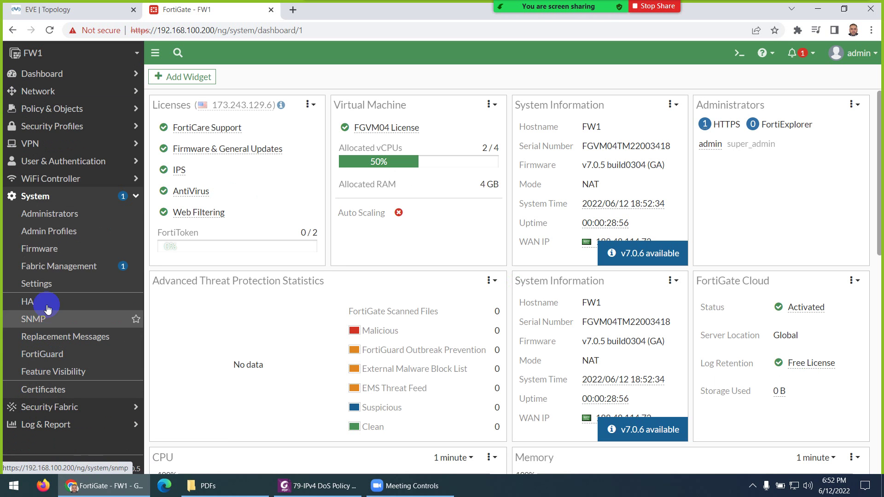
pyautogui.click(38, 286)
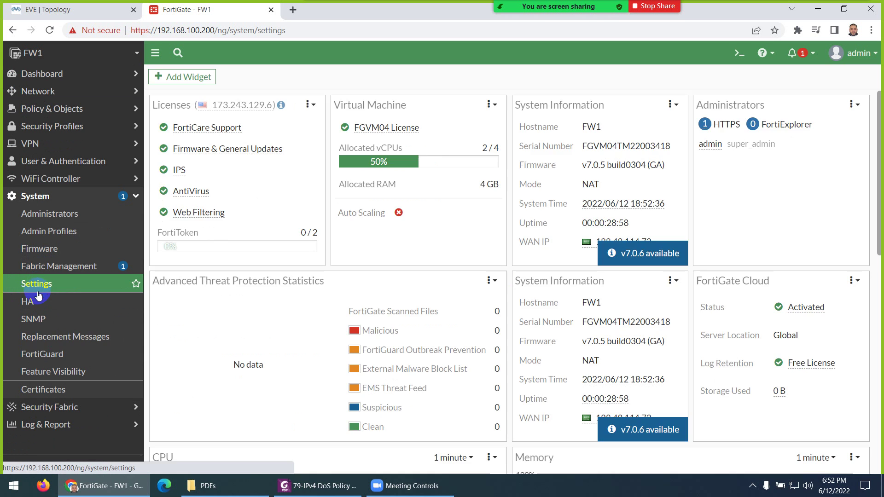
pyautogui.click(46, 370)
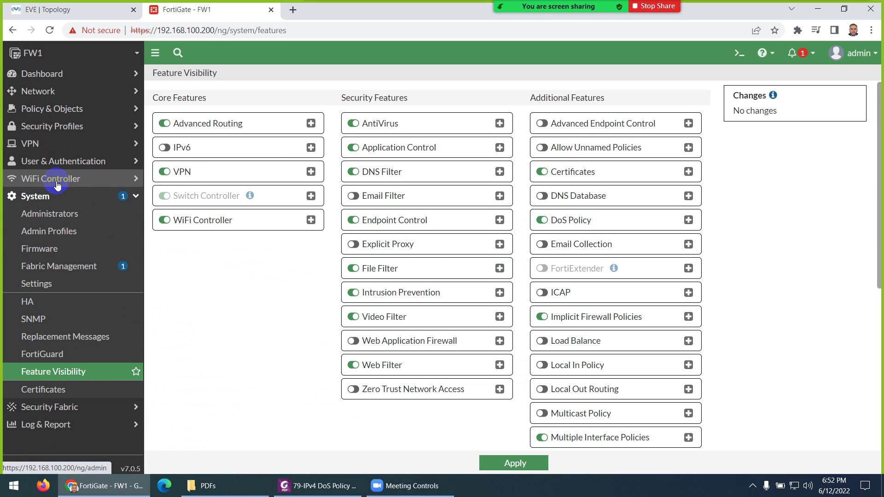
# - Open the IPv4 DoS policy list and examine FW1 and the DMZ servers in the EVE topology for comparison
pyautogui.click(53, 109)
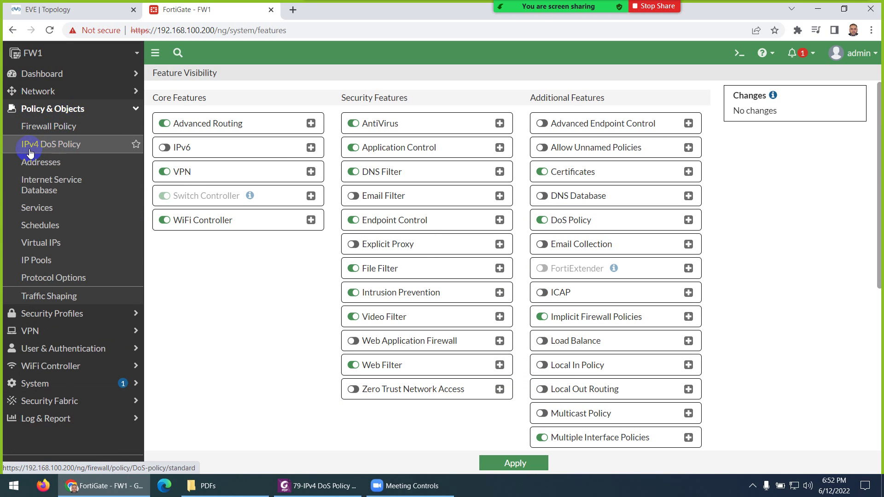
pyautogui.click(53, 148)
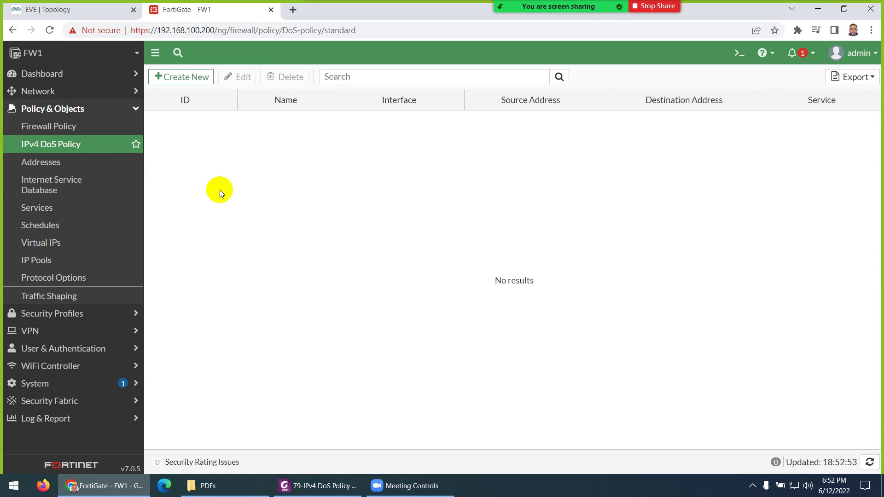
pyautogui.click(69, 10)
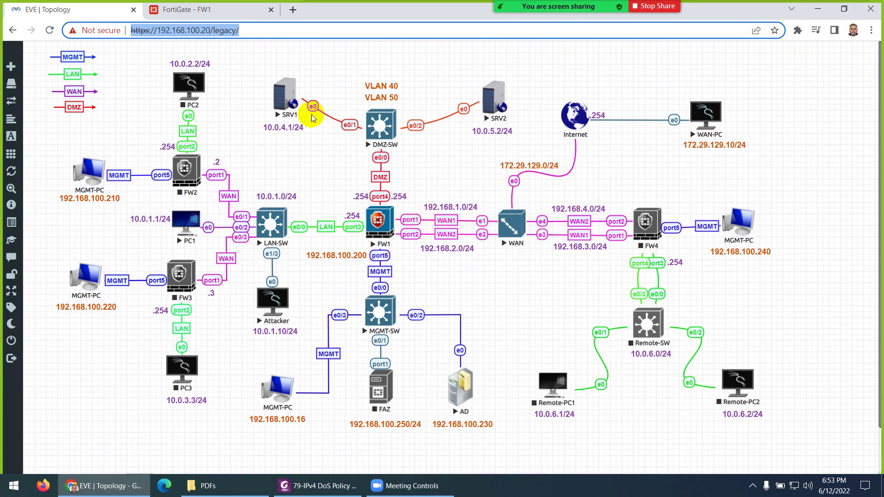
pyautogui.click(203, 9)
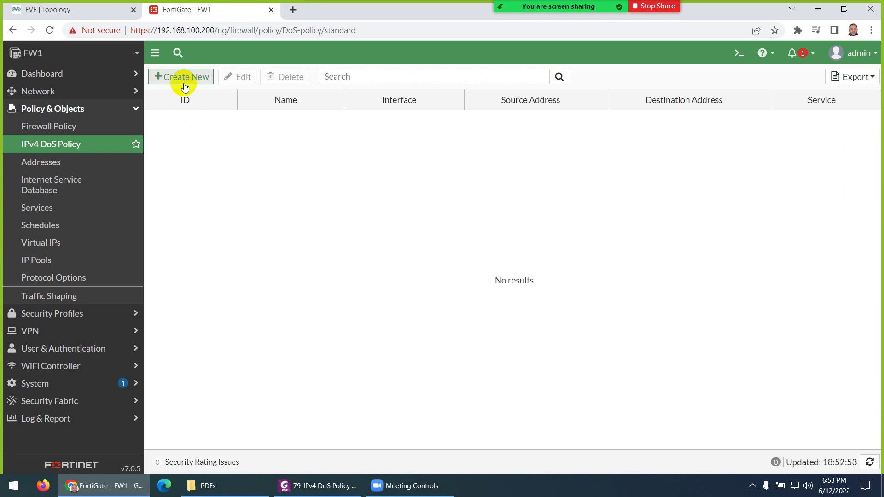
pyautogui.click(90, 13)
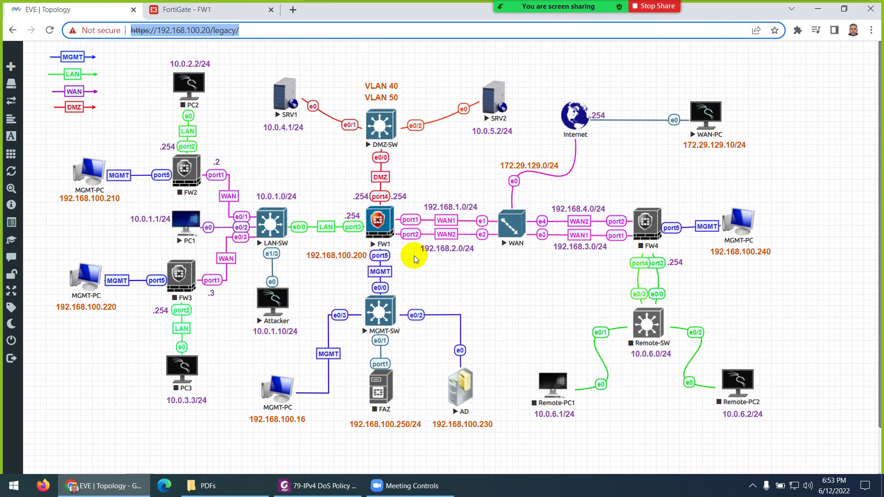
pyautogui.click(483, 278)
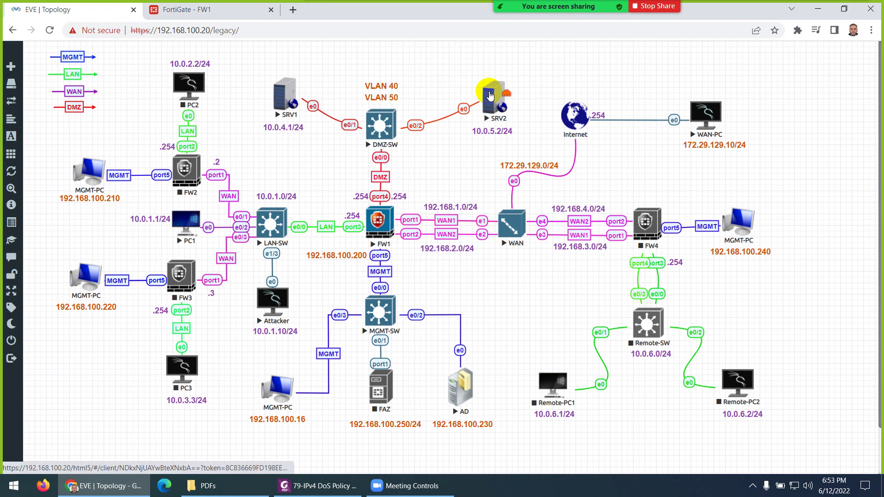
pyautogui.click(203, 14)
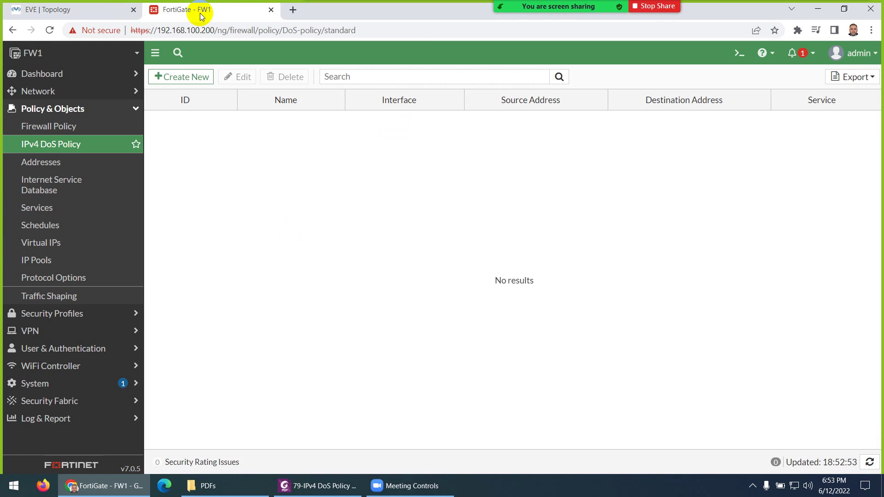
# - Check the virtual IP mappings of DMZ-SRV1 and DMZ-SRV2 against the servers in the EVE topology
pyautogui.click(49, 244)
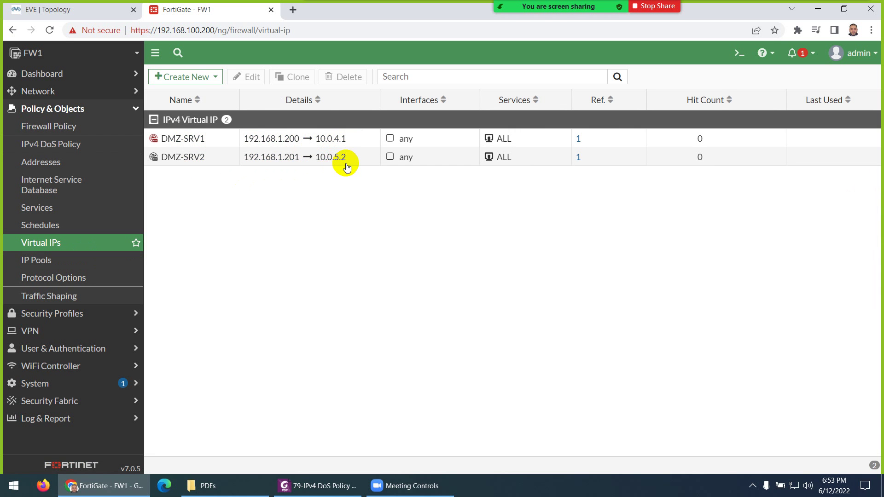
pyautogui.click(92, 10)
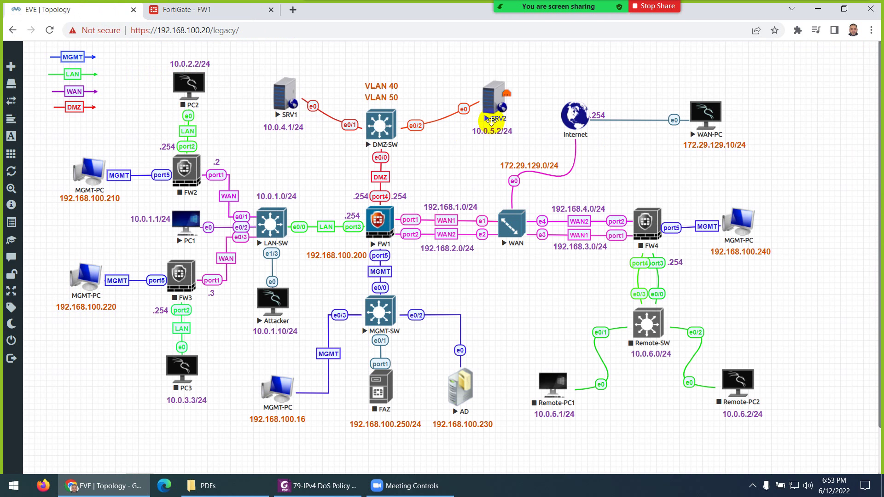
pyautogui.click(193, 10)
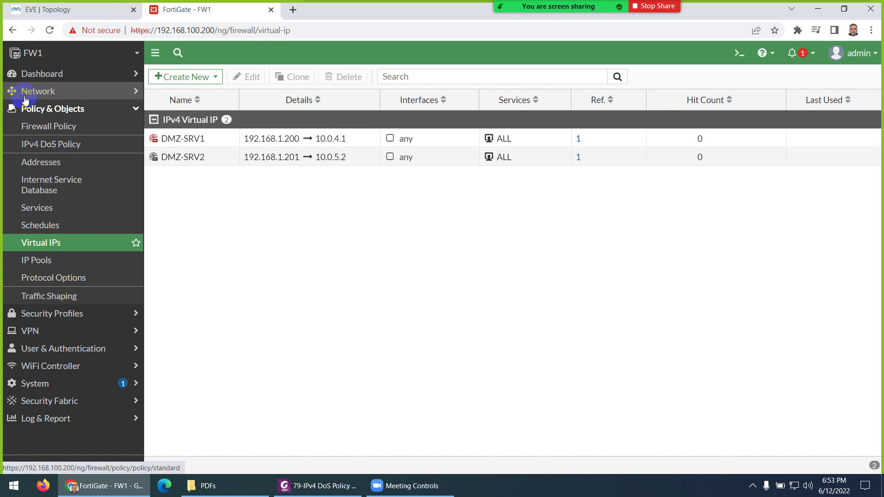
# - Review the settings of the firewall policies WAN to DMZ SRV1 and WAN to DMZ SRV2 without changing them
pyautogui.click(46, 126)
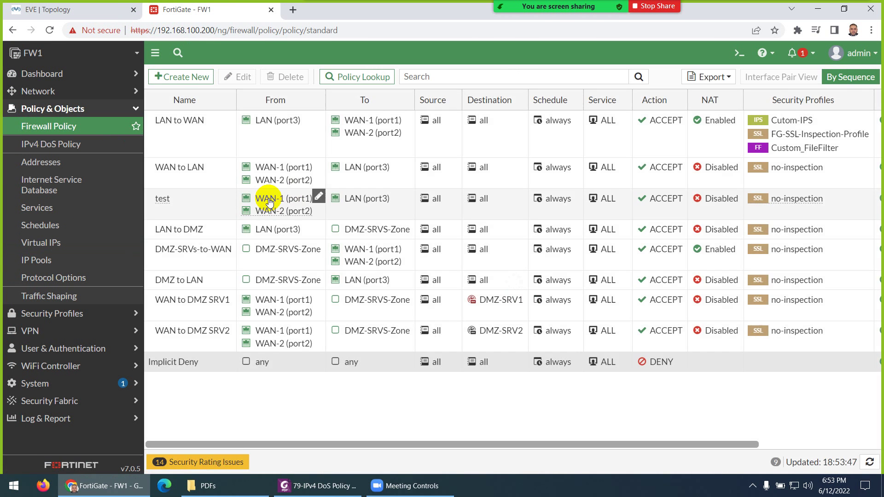
pyautogui.doubleClick(175, 310)
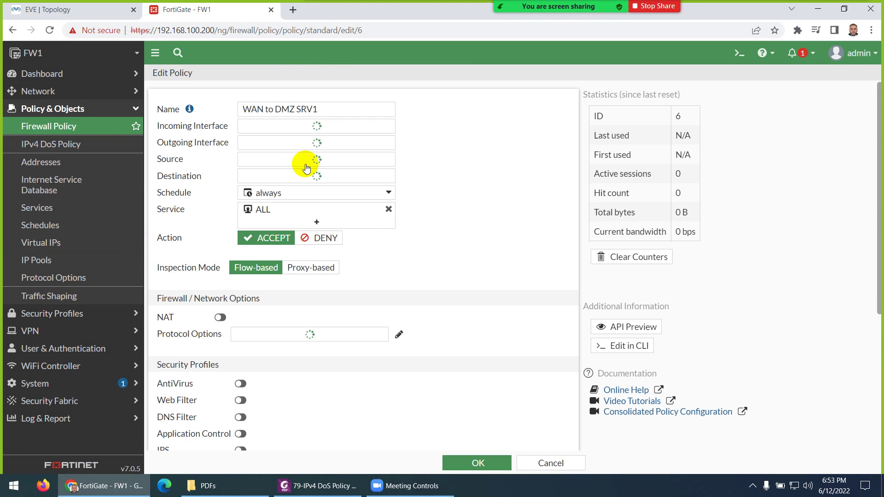
pyautogui.moveTo(281, 142)
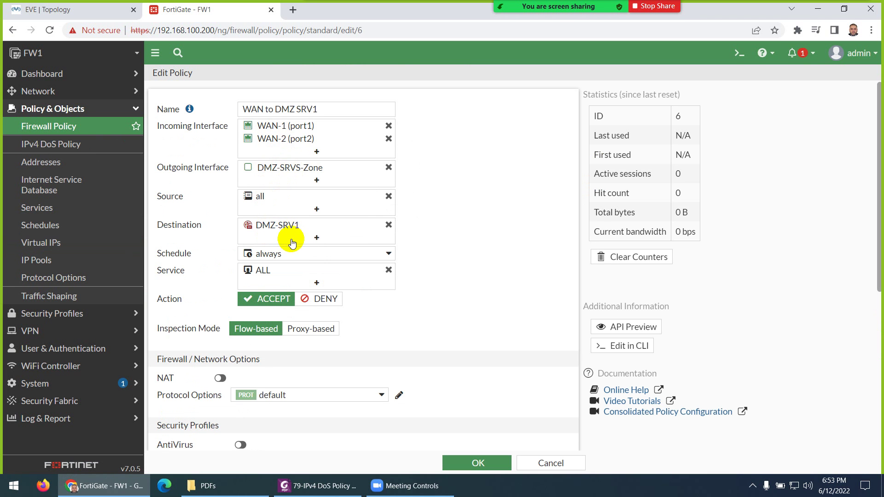
pyautogui.scroll(-5, 314, 314)
pyautogui.scroll(-2, 322, 329)
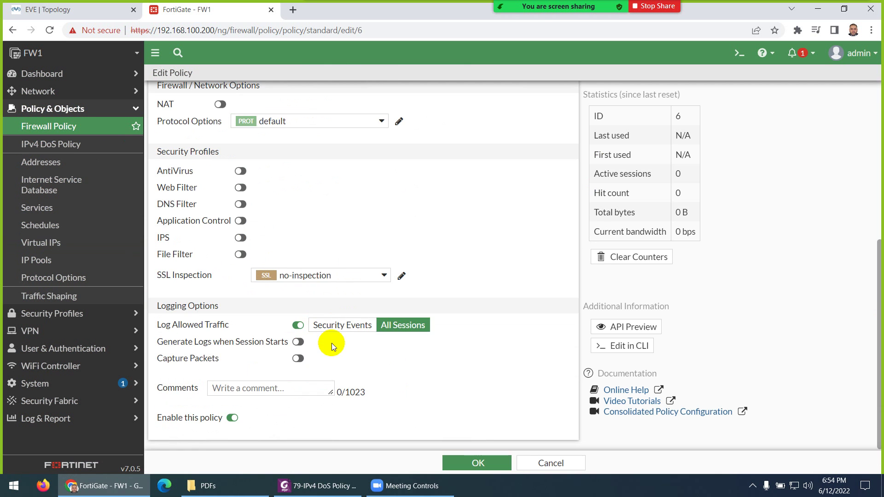
pyautogui.click(546, 464)
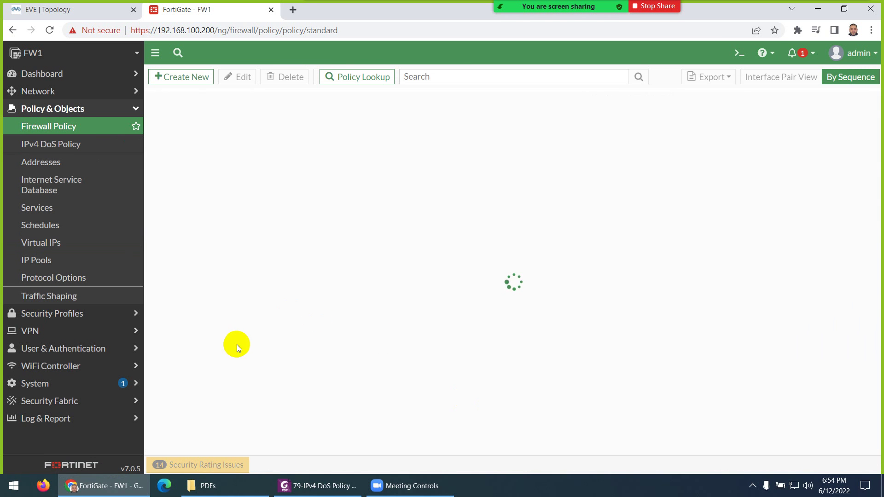
pyautogui.doubleClick(191, 336)
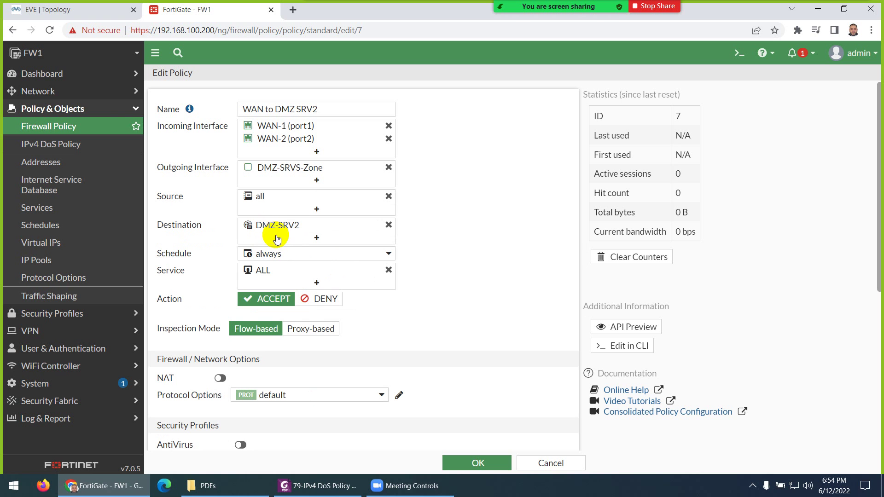
pyautogui.click(59, 124)
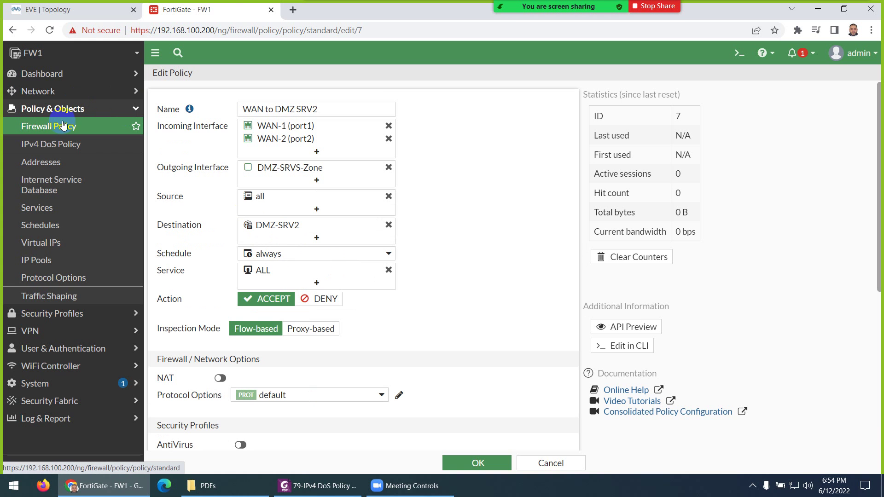
# - Switch to the EVE topology, open the WAN-PC console, launch its web browser and reposition the console window
pyautogui.click(74, 10)
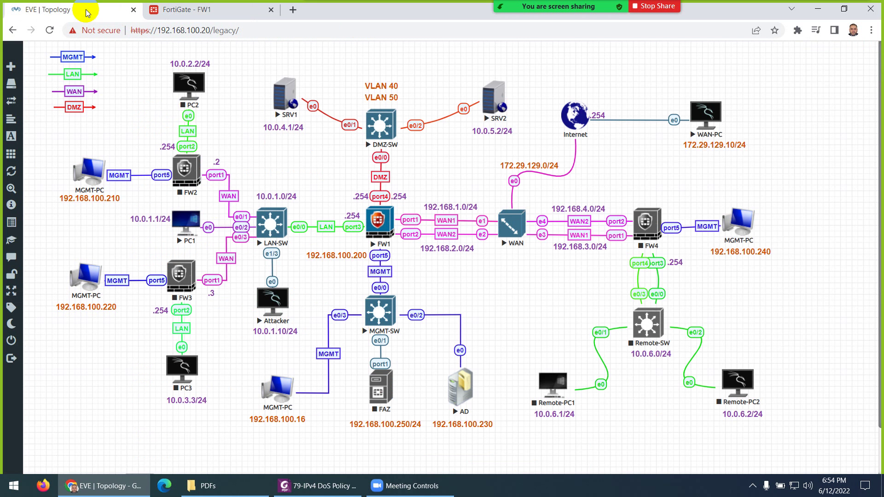
pyautogui.click(705, 115)
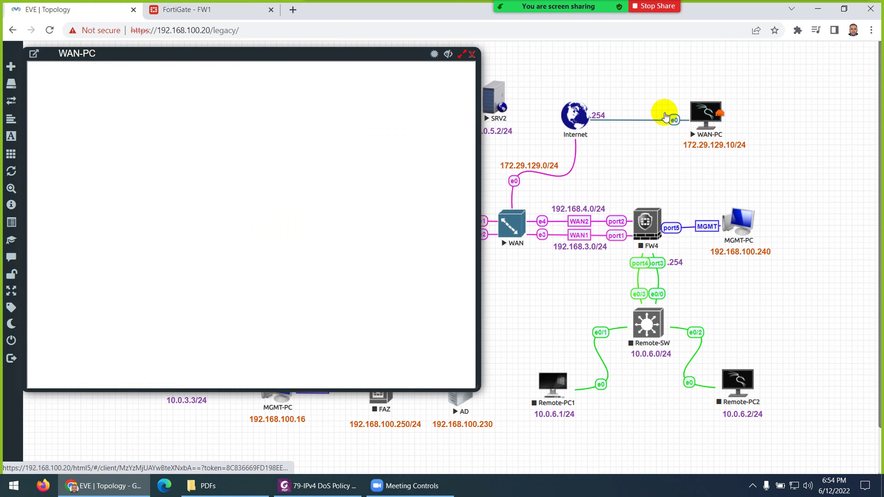
pyautogui.moveTo(263, 59); pyautogui.dragTo(453, 142)
pyautogui.rightClick(389, 245)
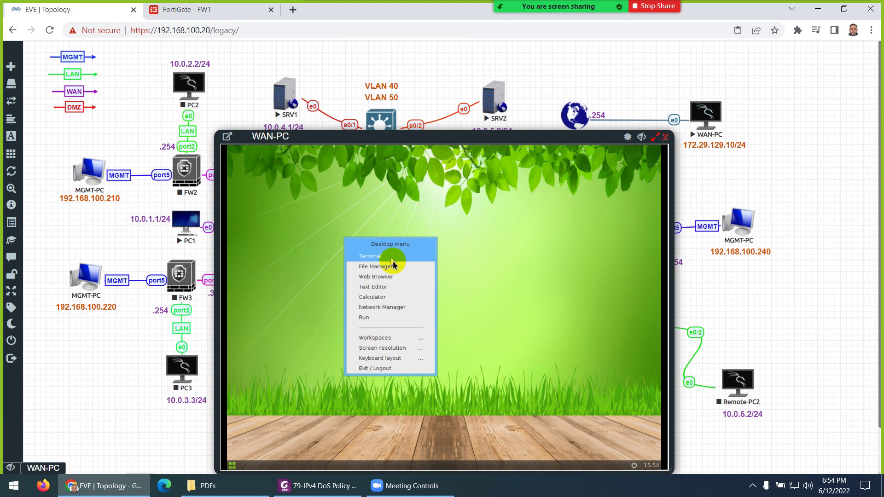
pyautogui.click(388, 277)
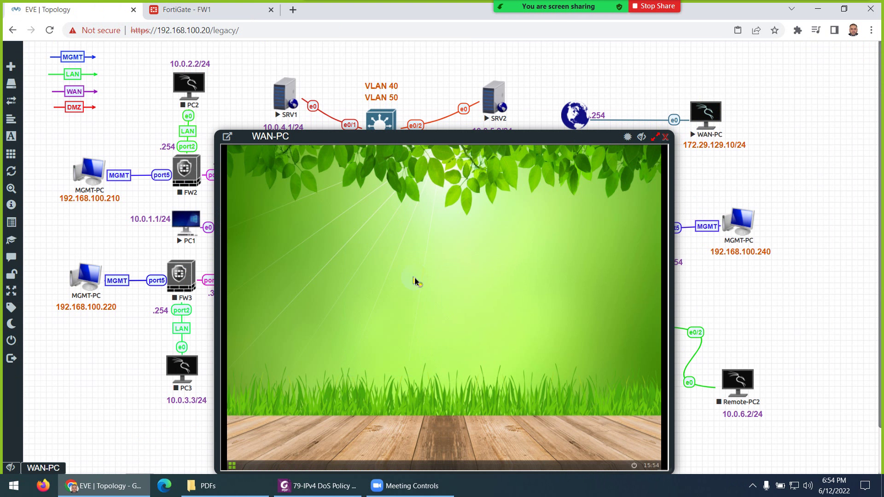
pyautogui.moveTo(402, 134); pyautogui.dragTo(404, 161)
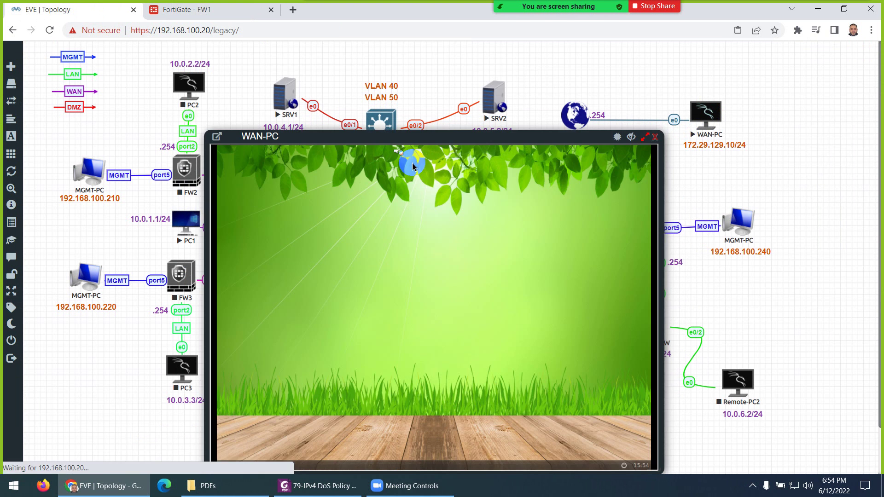
pyautogui.moveTo(468, 137)
pyautogui.mouseDown()
pyautogui.moveTo(234, 111)
pyautogui.moveTo(536, 185)
pyautogui.moveTo(624, 170)
pyautogui.moveTo(529, 133)
pyautogui.moveTo(470, 141)
pyautogui.mouseUp()
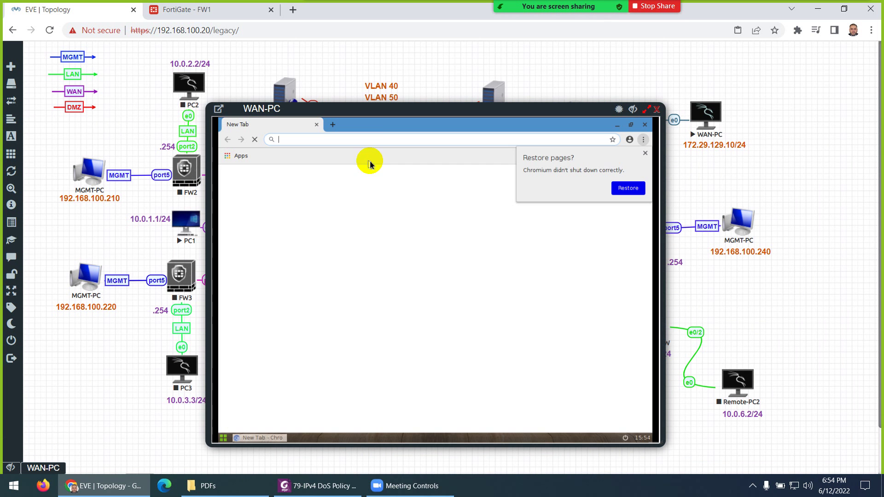
# - Browse to 192.168.1.201 from WAN-PC to test access to Server 2
pyautogui.click(374, 140)
pyautogui.write('192.168.1.201')
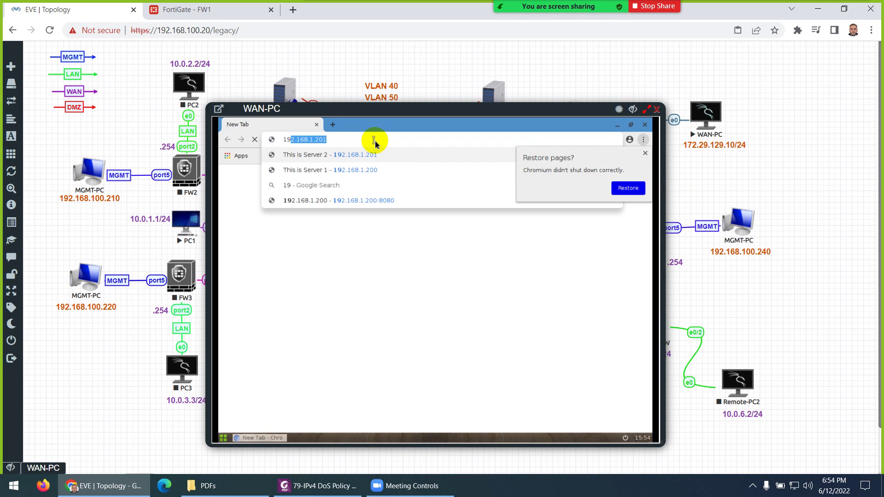
pyautogui.press('End')
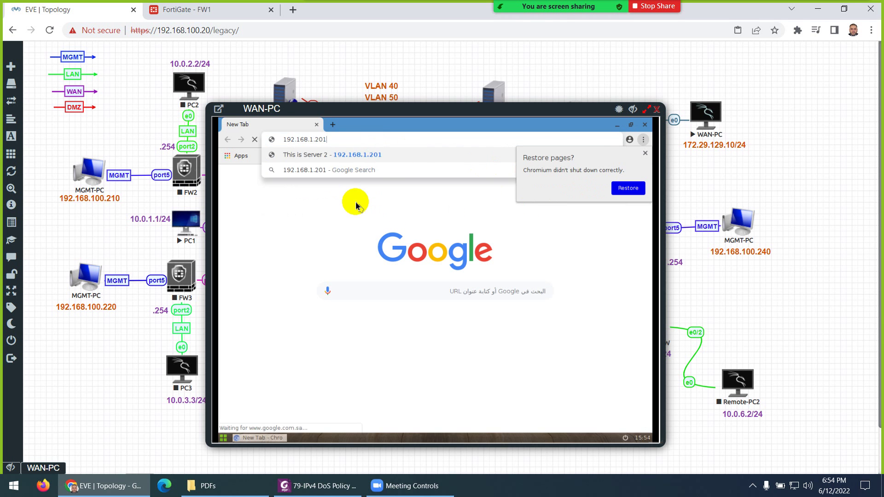
pyautogui.press('Return')
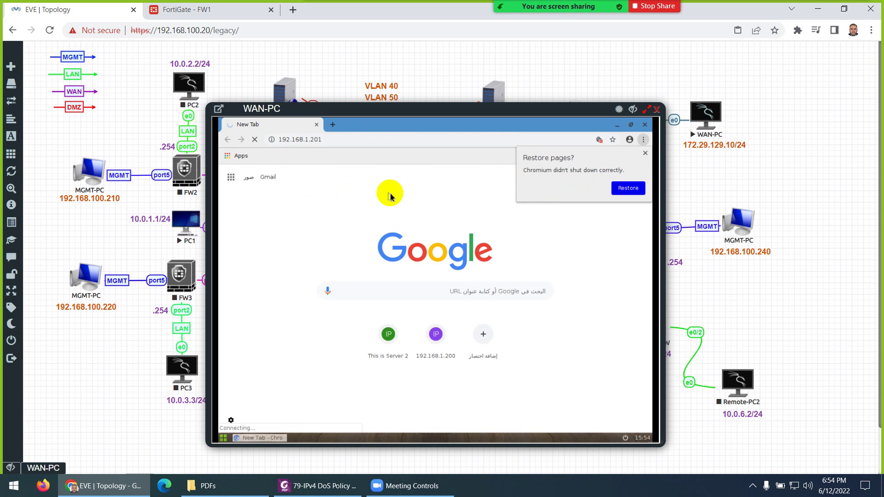
# - Minimise the browser on WAN-PC and launch the Network Manager from its desktop
pyautogui.click(258, 438)
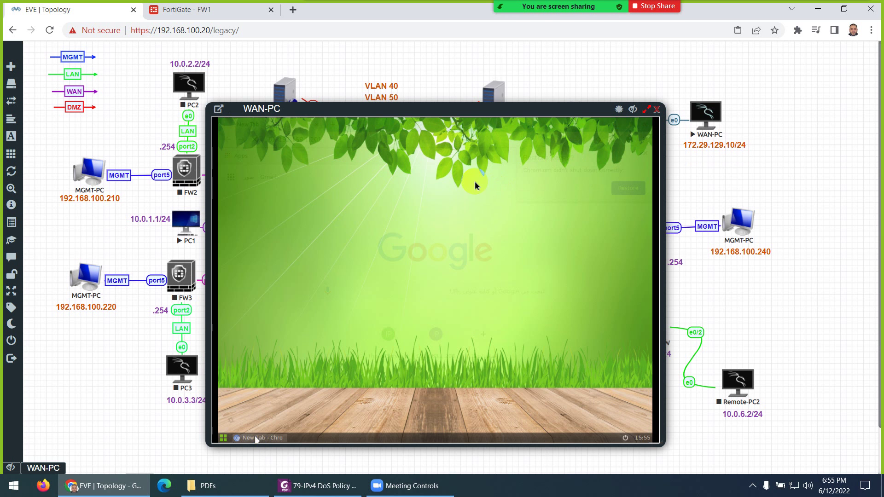
pyautogui.rightClick(421, 192)
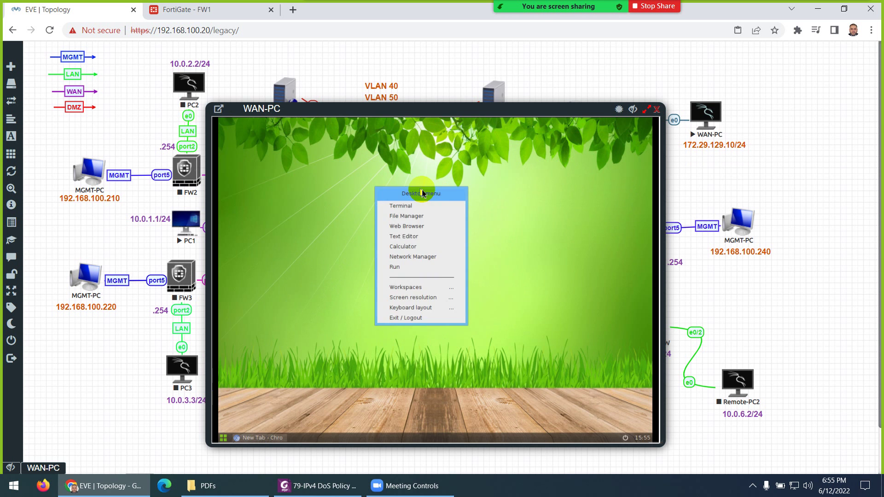
pyautogui.click(408, 264)
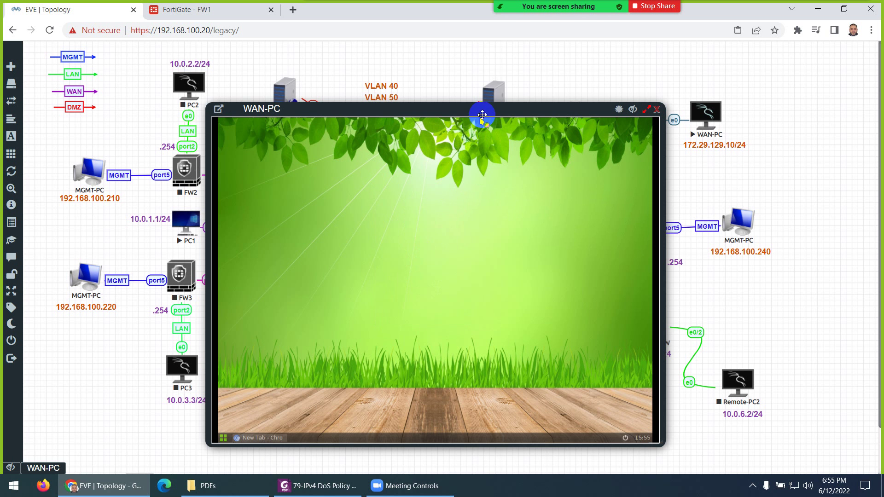
# - Move the WAN-PC console aside and open the WAN router's console to view its interface addresses
pyautogui.moveTo(479, 113); pyautogui.dragTo(306, 96)
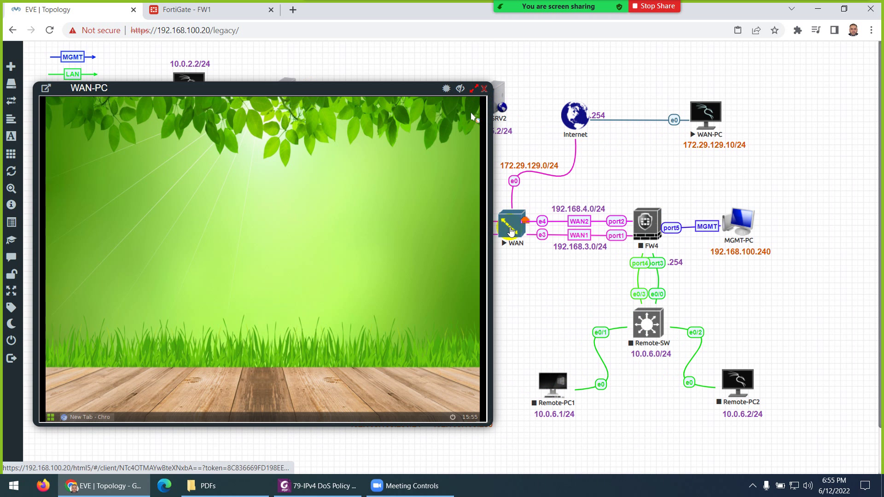
pyautogui.click(510, 232)
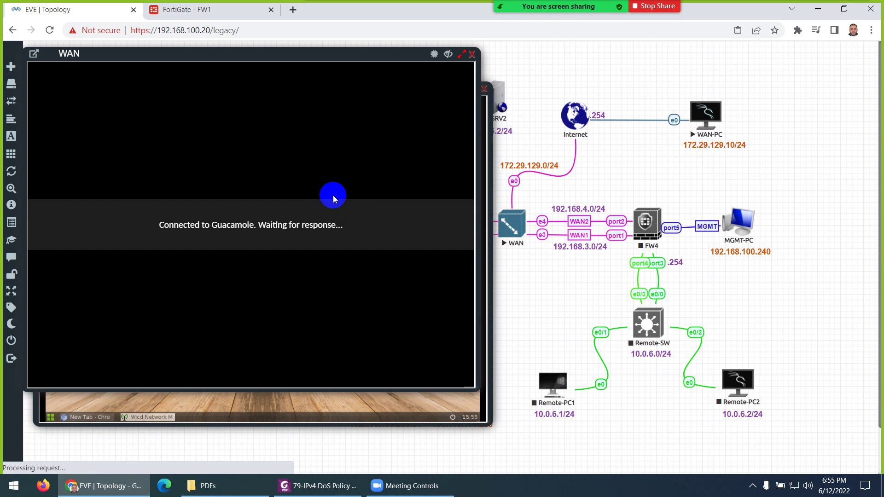
pyautogui.press('Return')
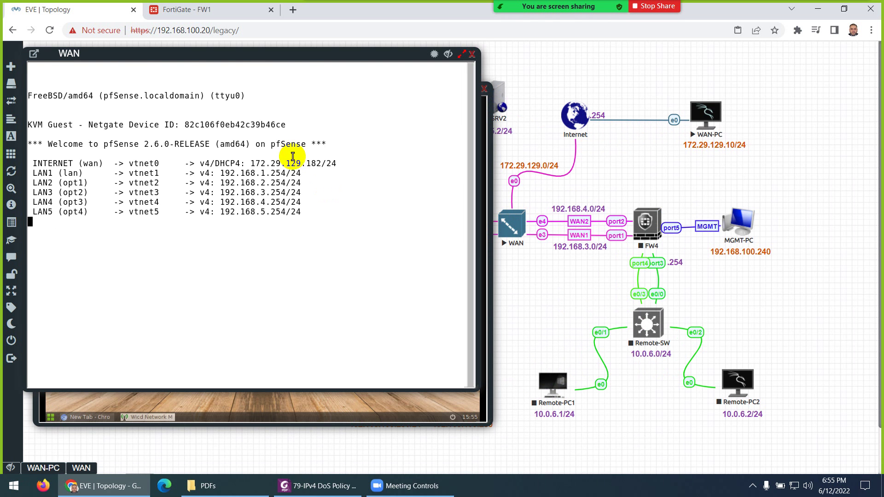
# - Redisplay the WAN router's console menu, check the INTERNET interface address and close the console
pyautogui.press('Return')
pyautogui.scroll(2, 317, 153)
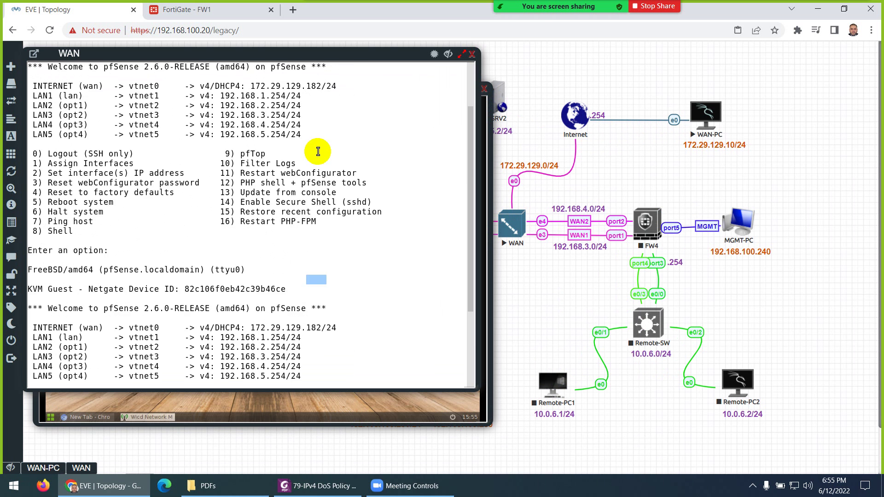
pyautogui.scroll(-3, 335, 227)
pyautogui.moveTo(324, 212); pyautogui.dragTo(302, 212)
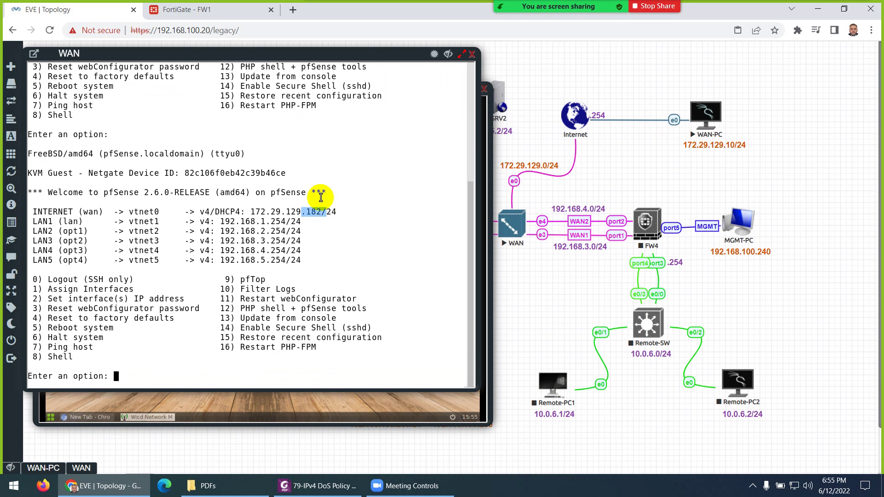
pyautogui.click(471, 56)
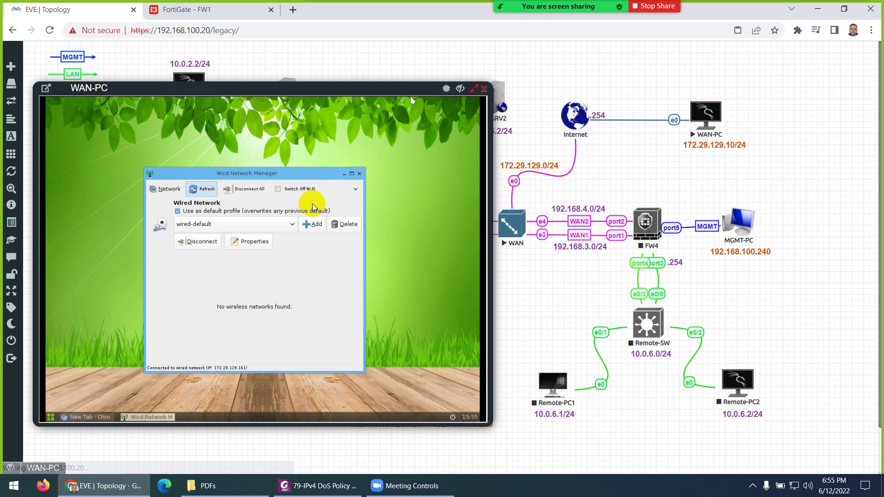
# - Disconnect and reconnect WAN-PC's wired-default network, moving the console window while it connects
pyautogui.click(199, 244)
pyautogui.click(197, 242)
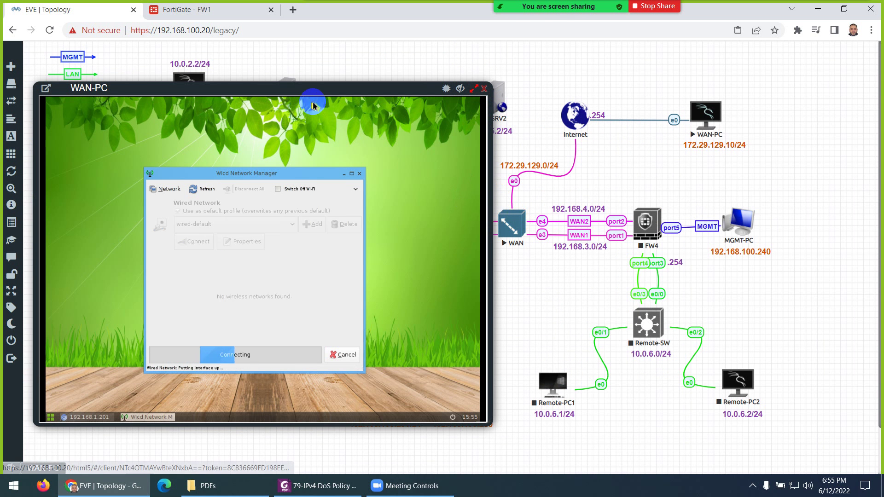
pyautogui.moveTo(305, 91); pyautogui.dragTo(390, 71)
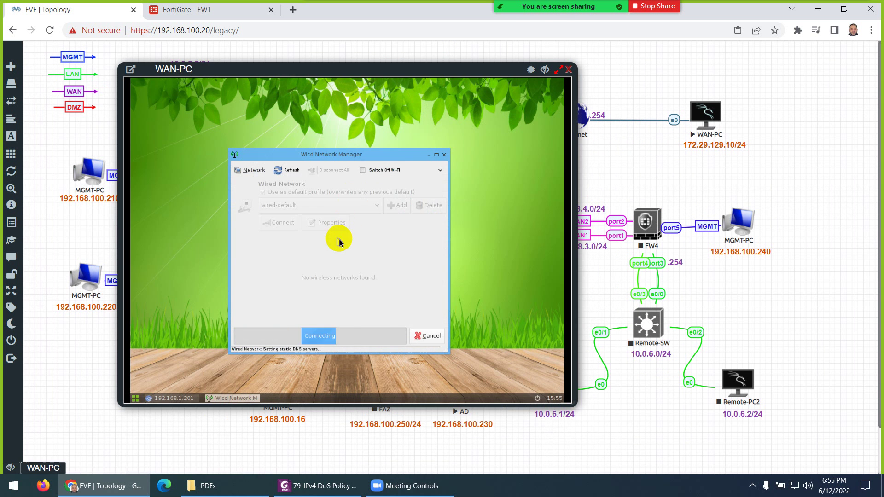
# - Bring back the browser on WAN-PC and browse to 192.168.1.200 in a new tab to test access to Server 1
pyautogui.click(179, 400)
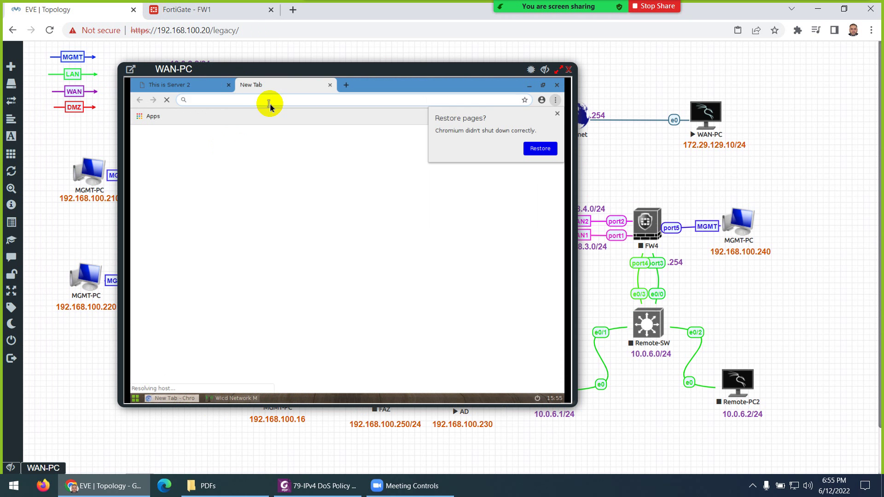
pyautogui.write('192.168.1.201')
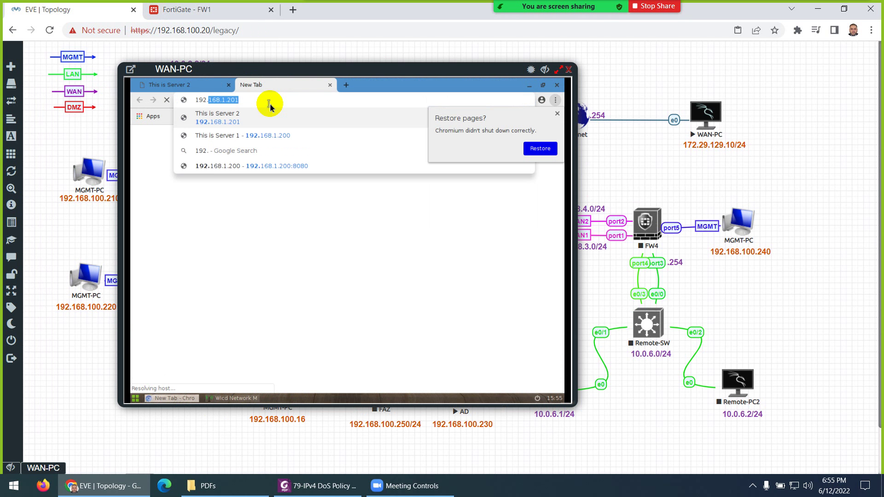
pyautogui.press('BackSpace')
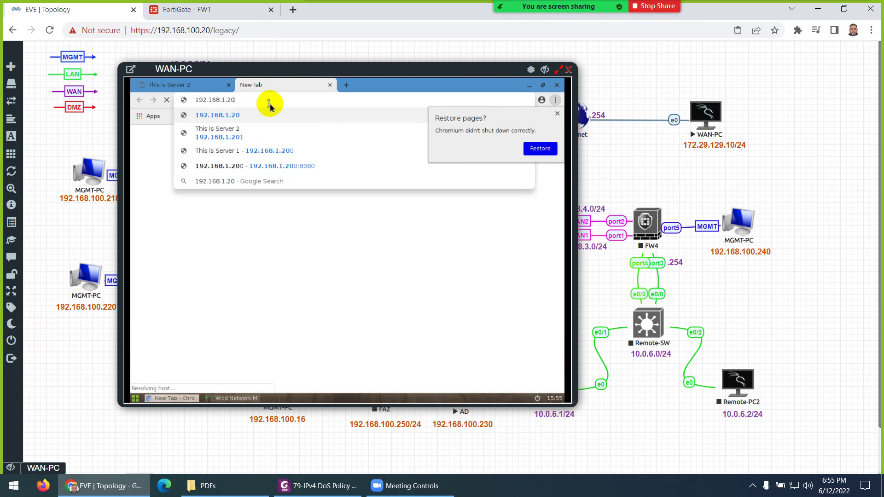
pyautogui.write('00')
pyautogui.press('Return')
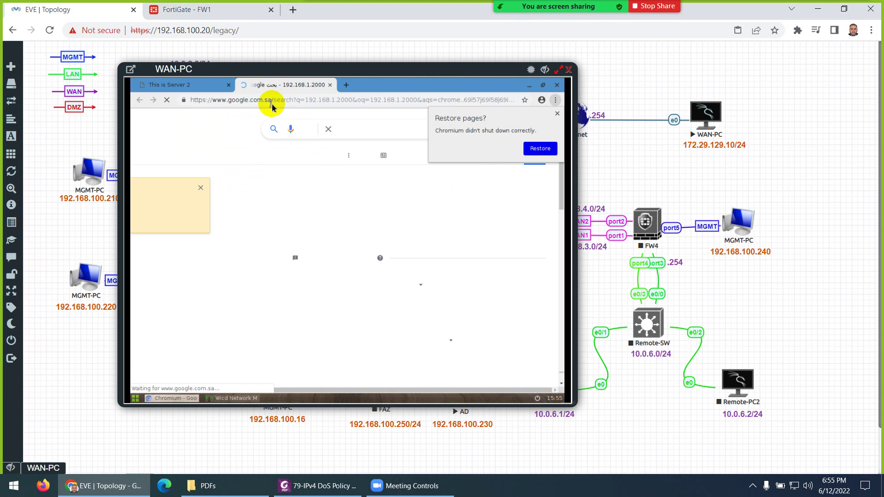
pyautogui.click(271, 102)
pyautogui.write('192')
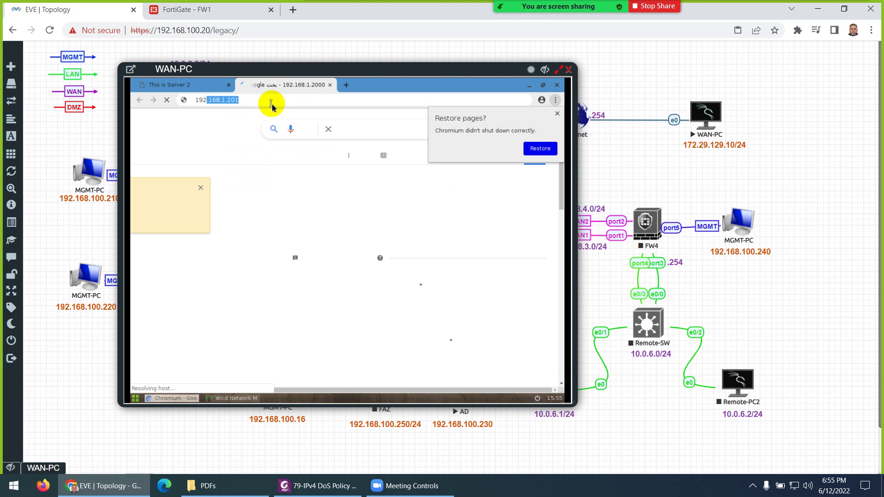
pyautogui.write('.168.1.201')
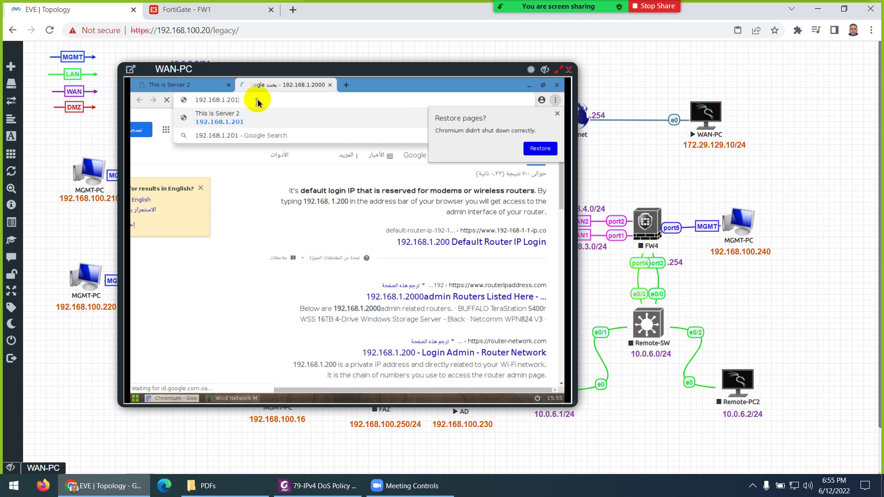
pyautogui.press('BackSpace')
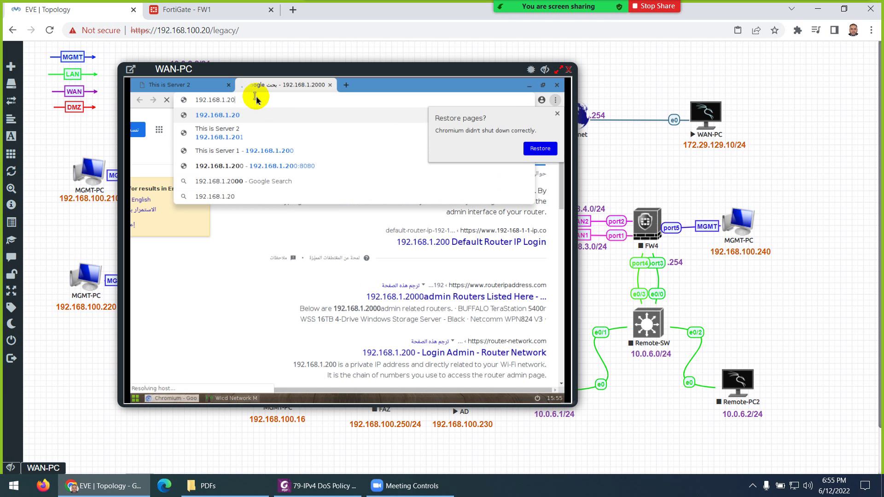
pyautogui.write('0')
pyautogui.press('Return')
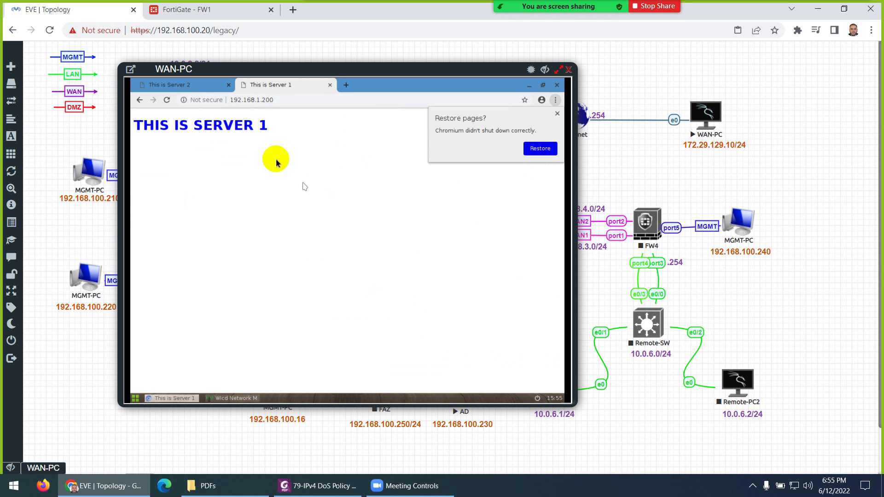
# - Compare the Server 2 and Server 1 pages on WAN-PC with the topology, dismiss the restore prompt and close the console
pyautogui.click(186, 87)
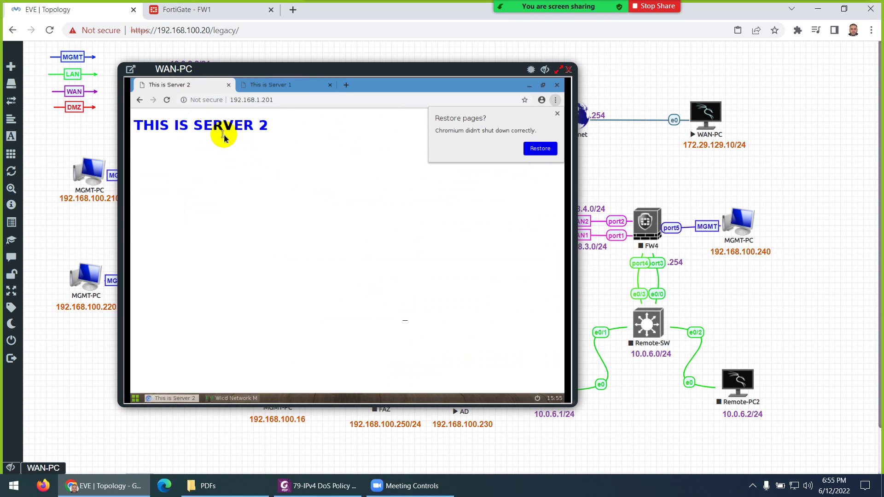
pyautogui.moveTo(313, 69); pyautogui.dragTo(541, 163)
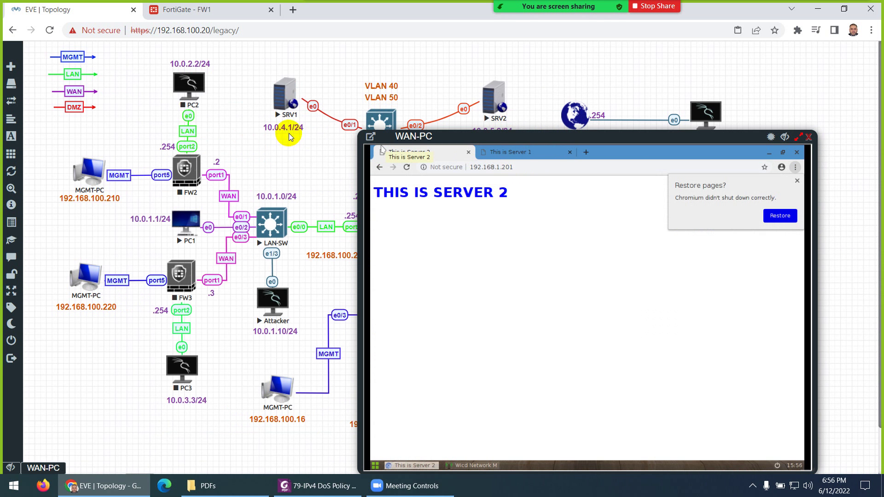
pyautogui.click(796, 180)
pyautogui.click(506, 151)
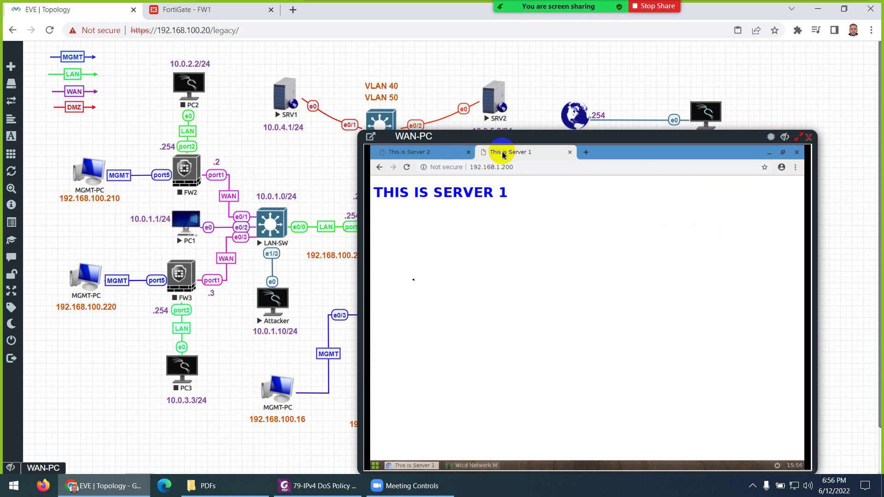
pyautogui.click(437, 152)
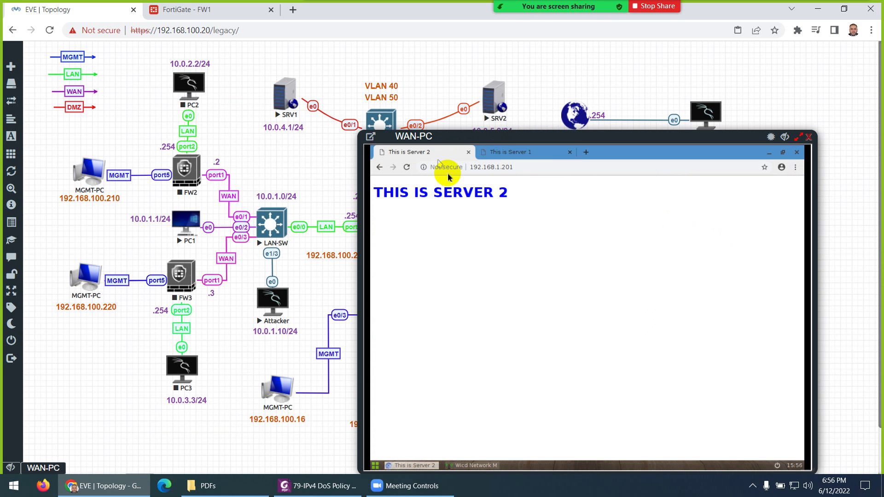
pyautogui.click(808, 137)
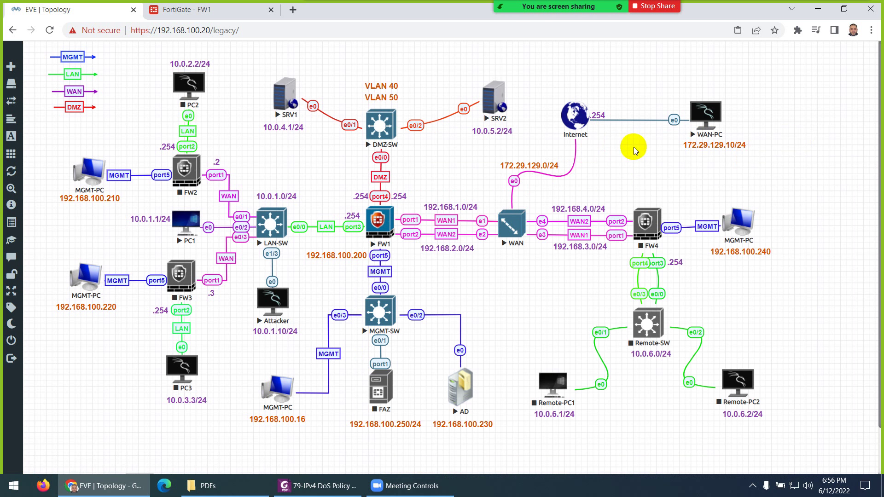
# - Begin adding a node near WAN-PC, using the Linux template and the linux-kali image
pyautogui.rightClick(649, 150)
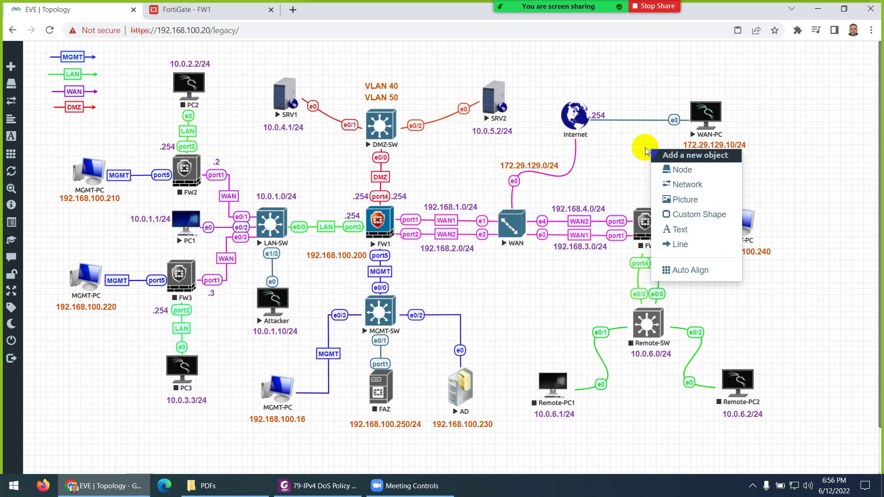
pyautogui.click(671, 169)
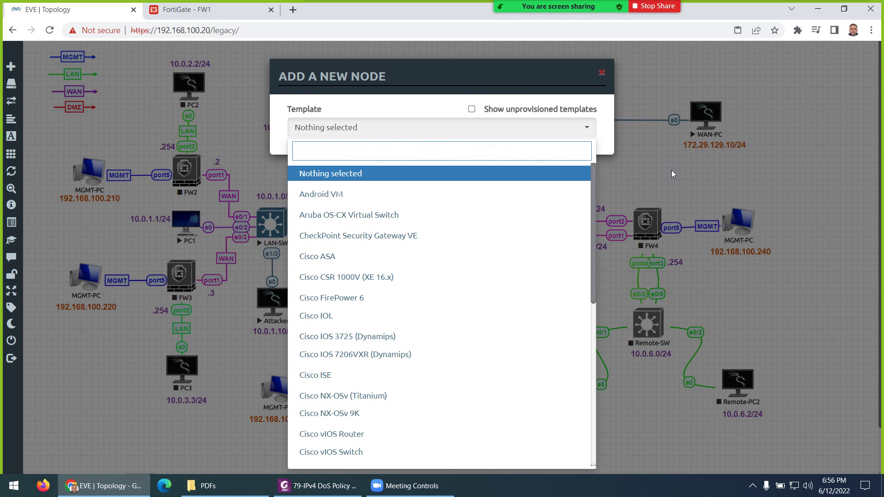
pyautogui.write('lin')
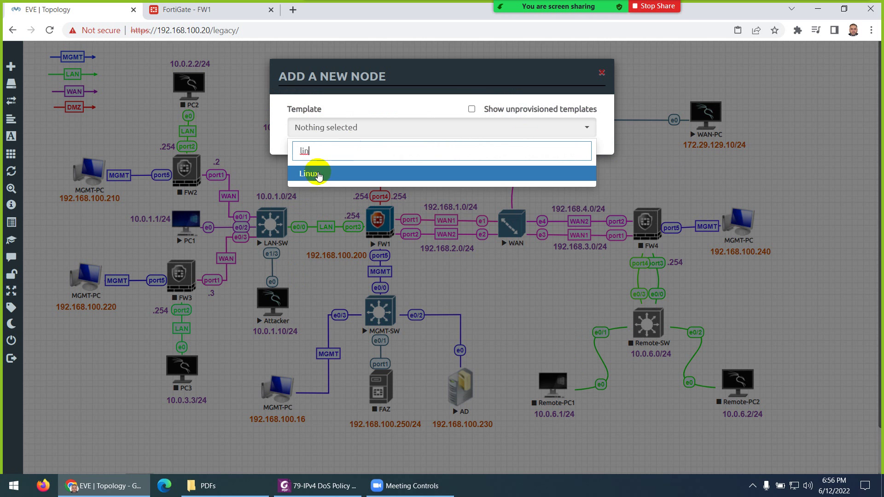
pyautogui.click(318, 174)
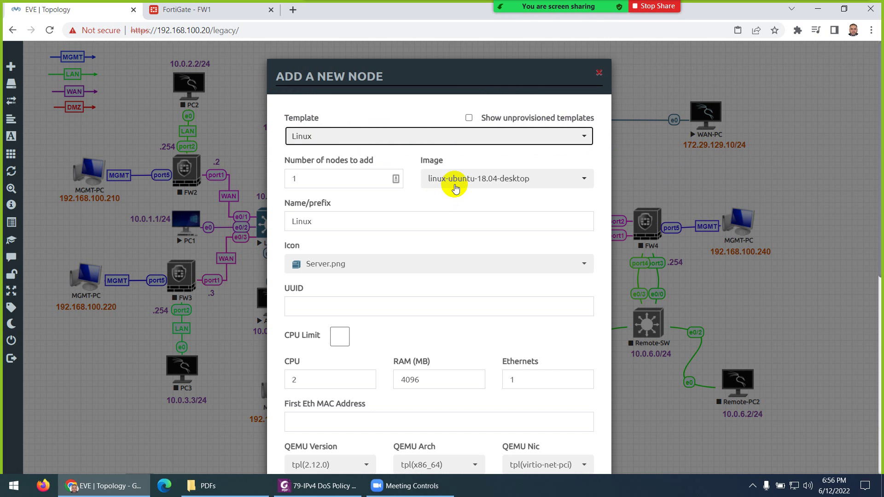
pyautogui.click(454, 184)
pyautogui.scroll(5, 474, 232)
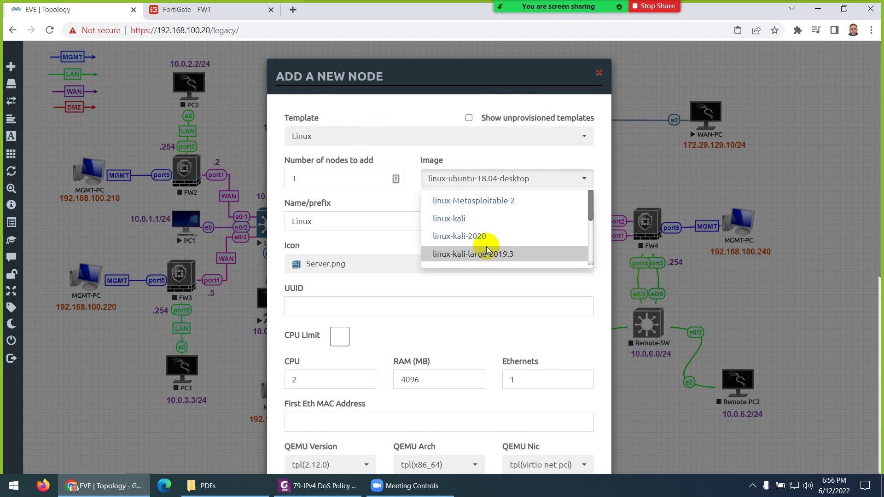
pyautogui.click(447, 219)
# - Name the new node WAN-Attacker
pyautogui.doubleClick(313, 222)
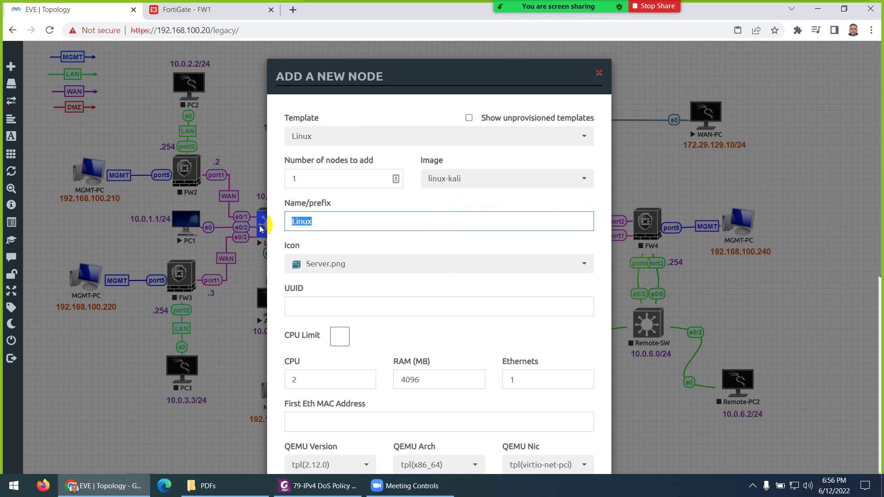
pyautogui.write('WAn')
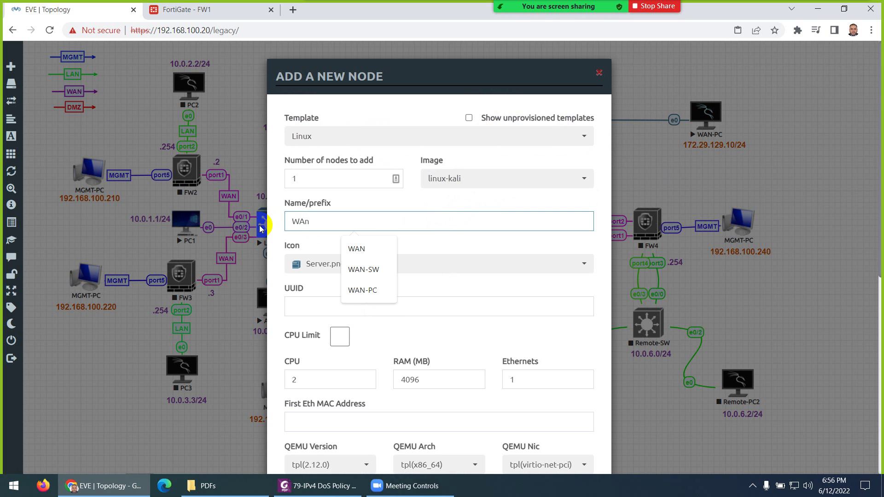
pyautogui.write('-A')
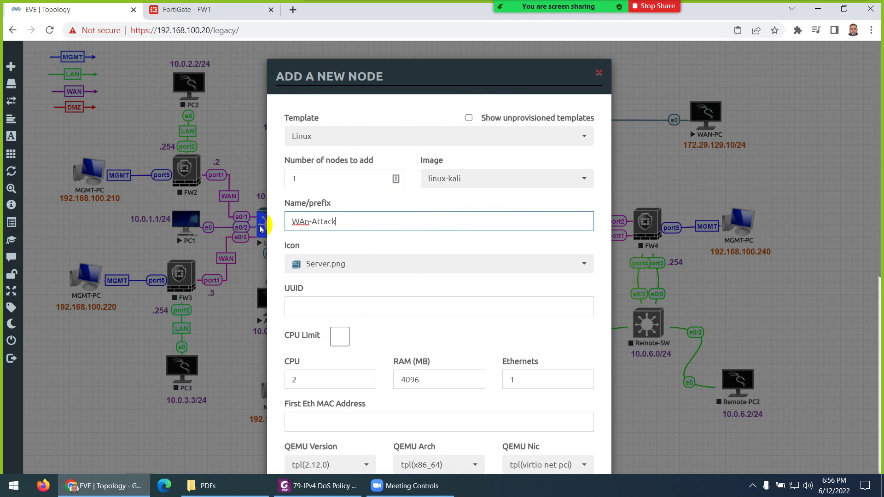
pyautogui.write('tt')
pyautogui.press('BackSpace')
pyautogui.press('BackSpace')
pyautogui.press('BackSpace')
pyautogui.press('BackSpace')
pyautogui.press('BackSpace')
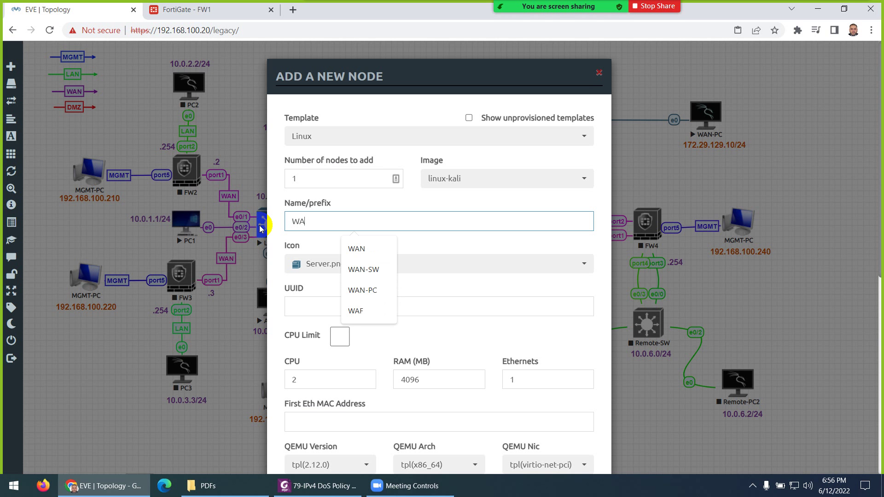
pyautogui.write('N-Att')
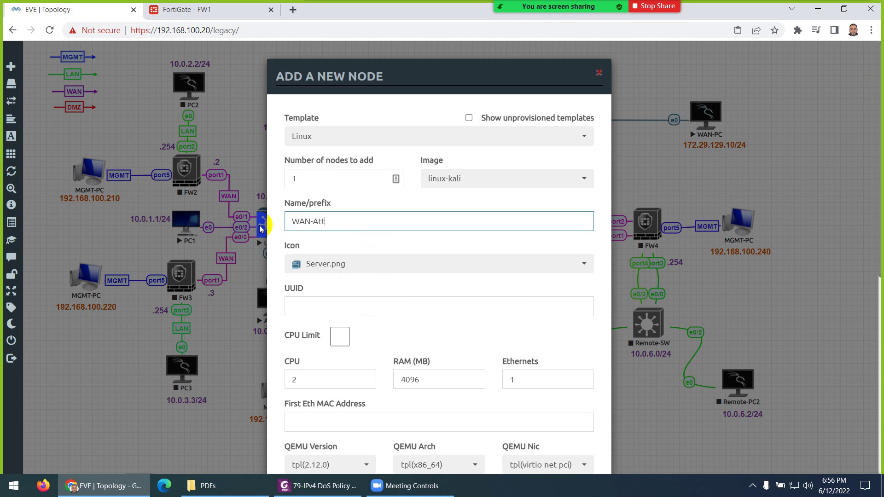
pyautogui.write('acker')
# - Set the node's icon to Kali.png and save the new node to the topology
pyautogui.click(321, 265)
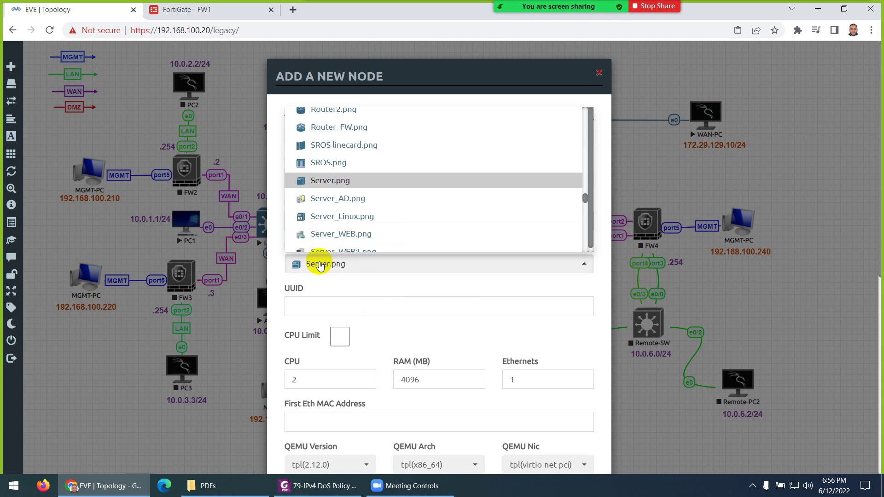
pyautogui.press('k')
pyautogui.click(336, 179)
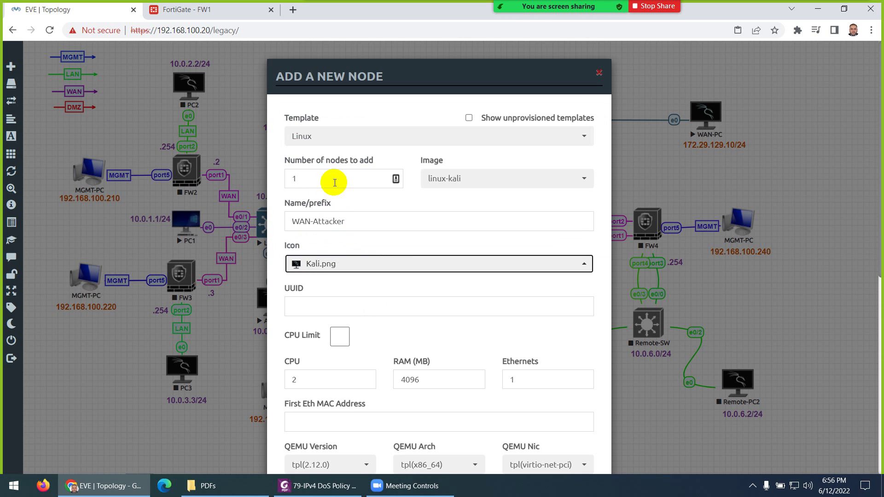
pyautogui.scroll(-8, 354, 386)
pyautogui.click(380, 438)
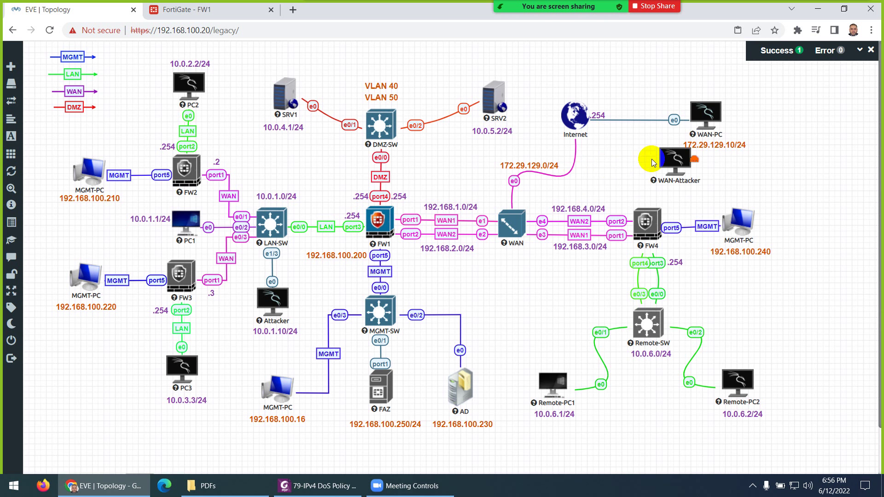
# - Position WAN-Attacker below and between Internet and WAN-PC, and connect its e0 interface to the Internet network
pyautogui.moveTo(652, 162); pyautogui.dragTo(576, 115)
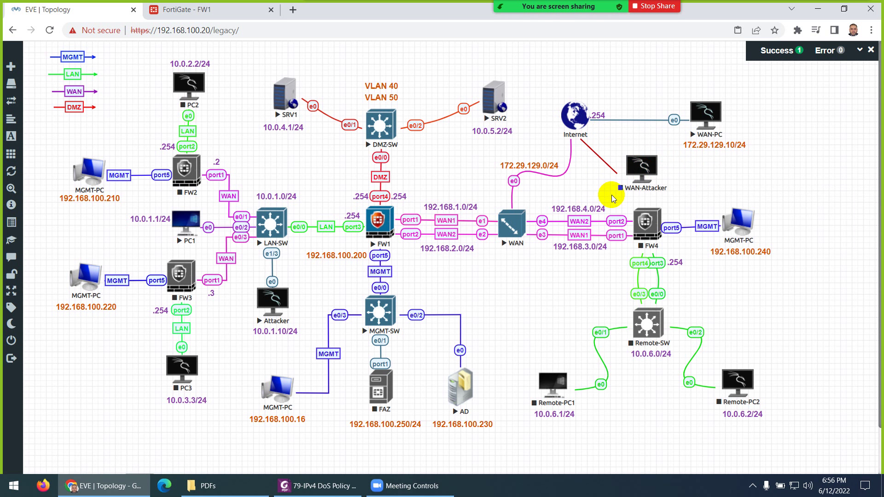
pyautogui.moveTo(612, 198); pyautogui.dragTo(577, 121)
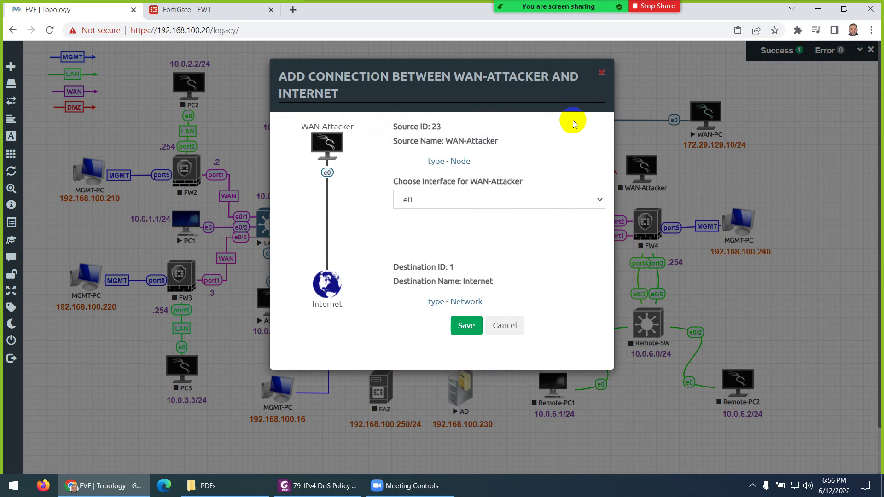
pyautogui.click(465, 326)
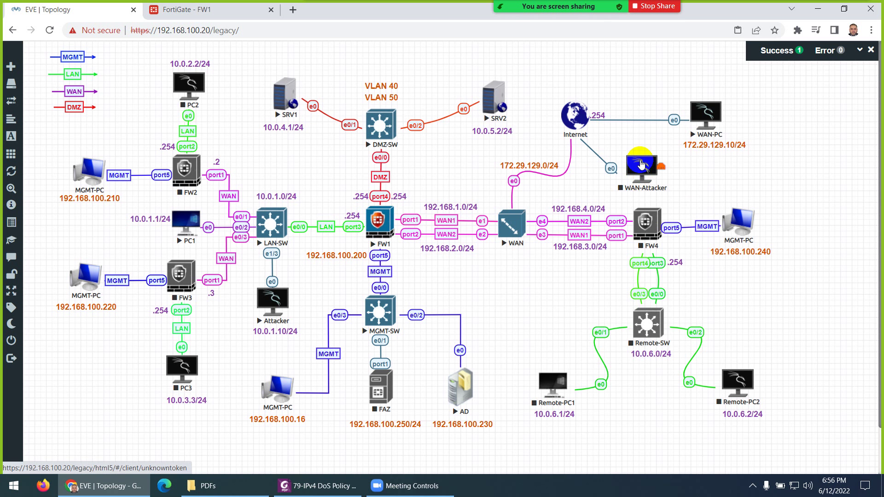
# - Start the WAN-Attacker node, open its console and move the console window to the middle of the topology
pyautogui.rightClick(640, 165)
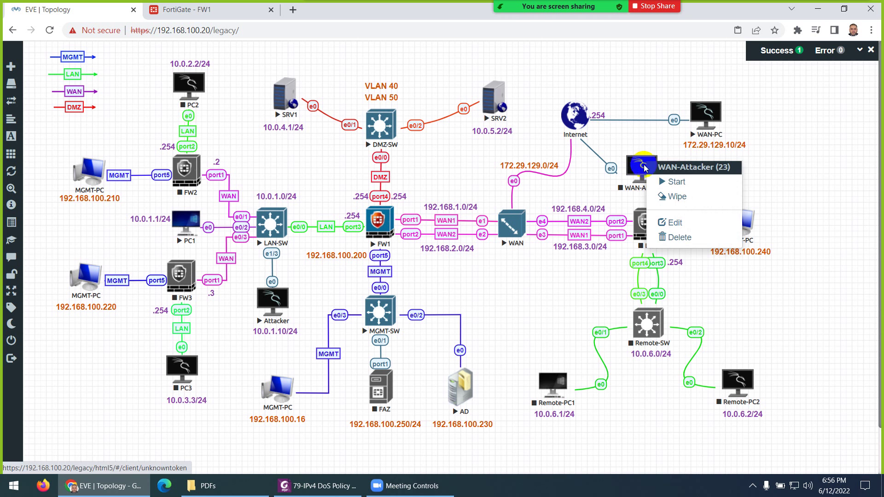
pyautogui.click(647, 181)
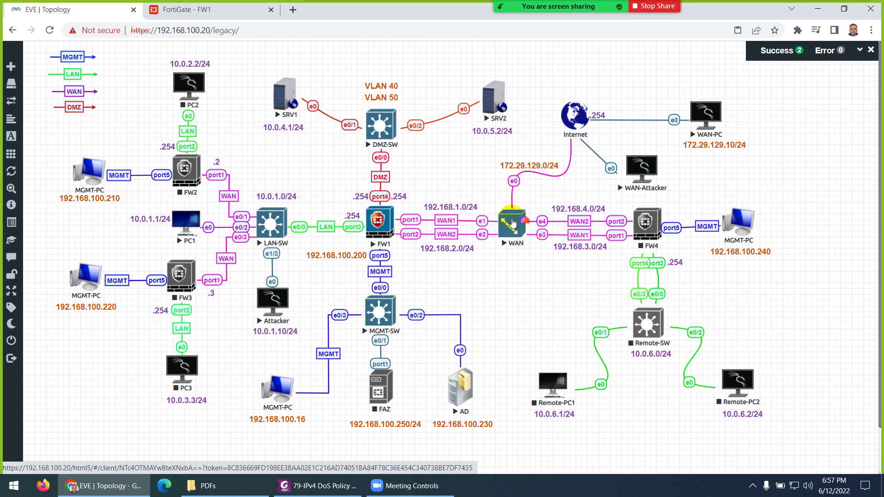
pyautogui.click(638, 168)
pyautogui.moveTo(211, 55); pyautogui.dragTo(288, 68)
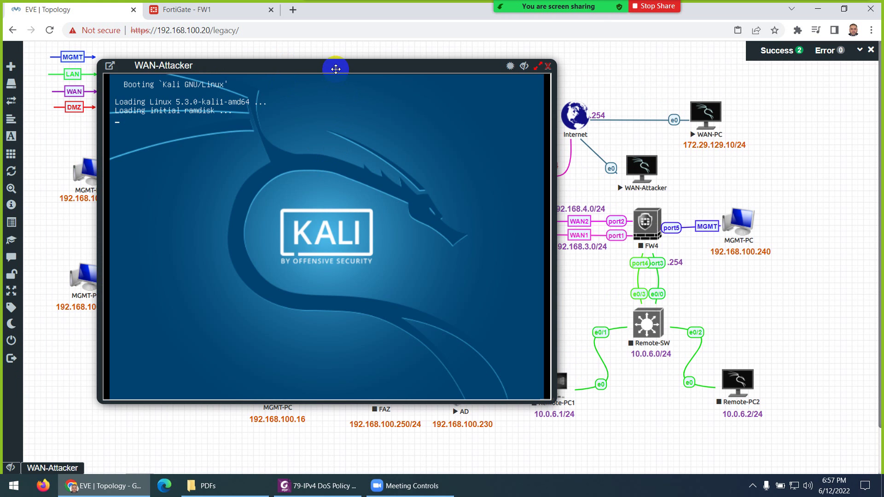
pyautogui.moveTo(336, 65); pyautogui.dragTo(447, 74)
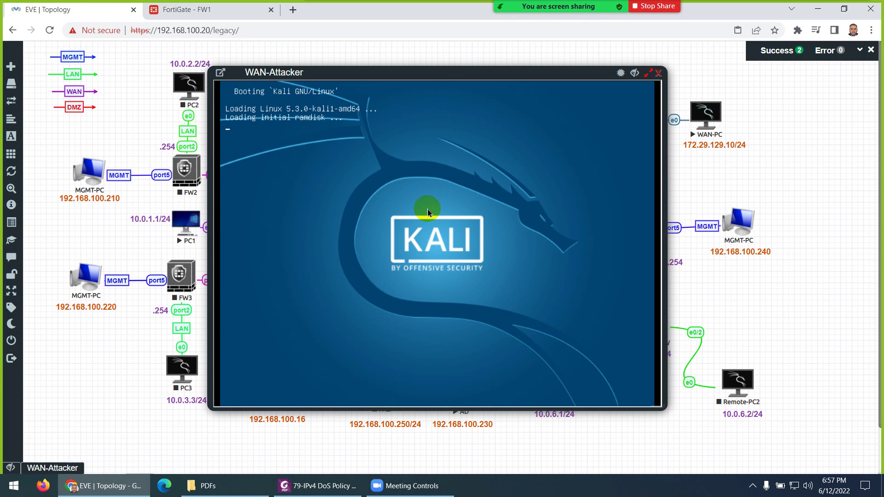
# - Read the policy creation instructions in the 79-IPv4 DoS Policy Lab PDF and return to the WAN-Attacker console in EVE
pyautogui.click(326, 487)
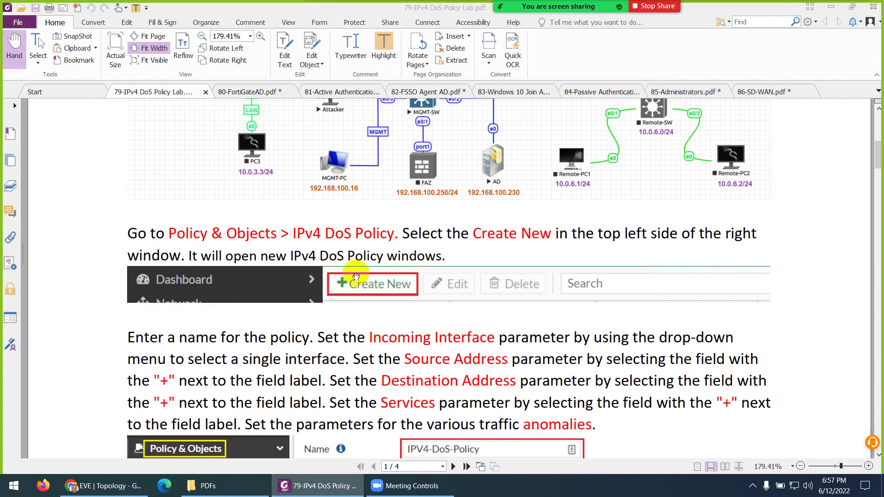
pyautogui.scroll(1, 371, 275)
pyautogui.scroll(-2, 371, 275)
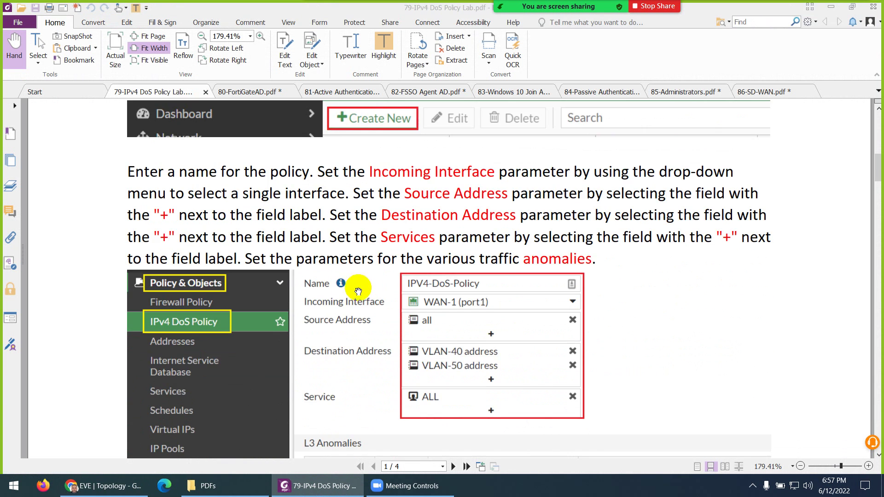
pyautogui.click(101, 486)
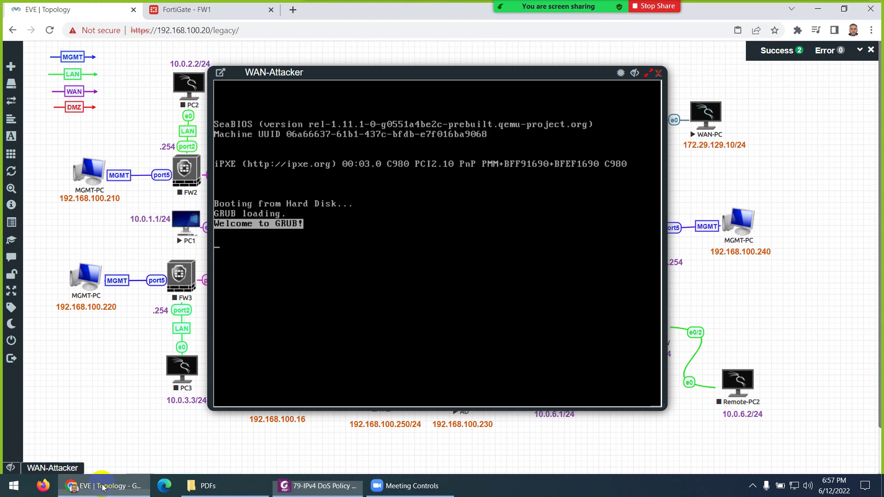
pyautogui.click(246, 124)
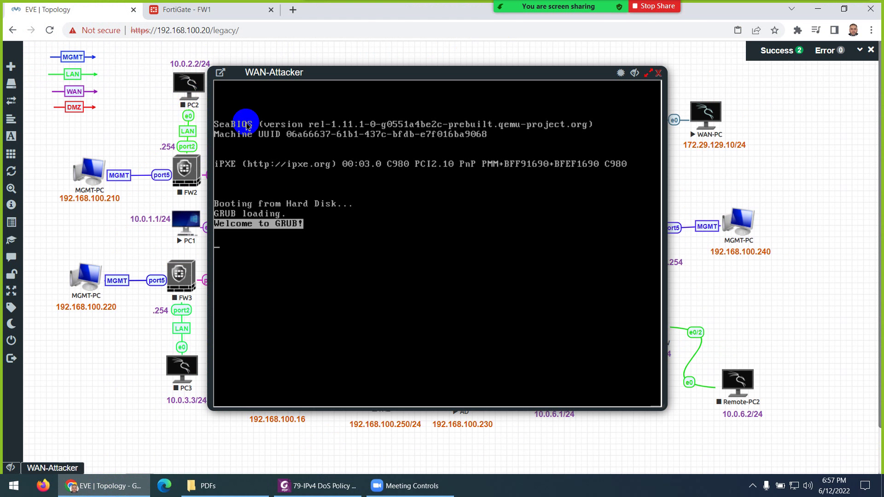
# - Switch to the FortiGate FW1 page and open a new IPv4 DoS policy form
pyautogui.click(180, 11)
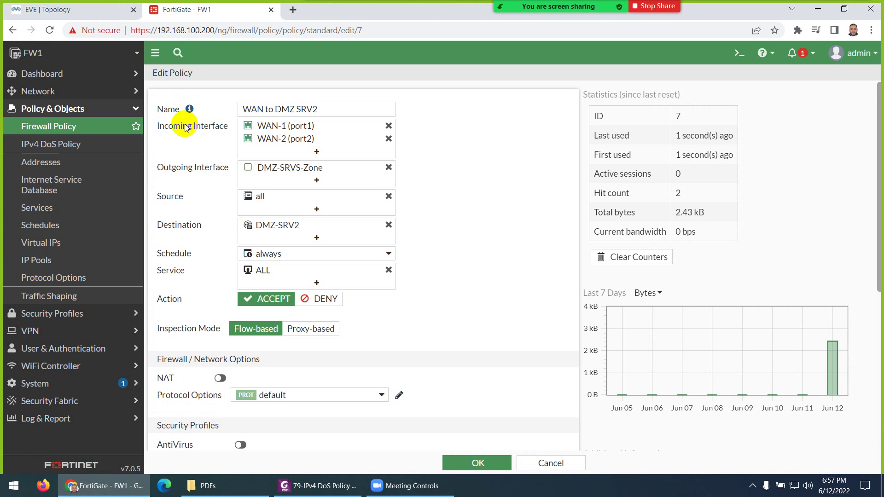
pyautogui.click(38, 148)
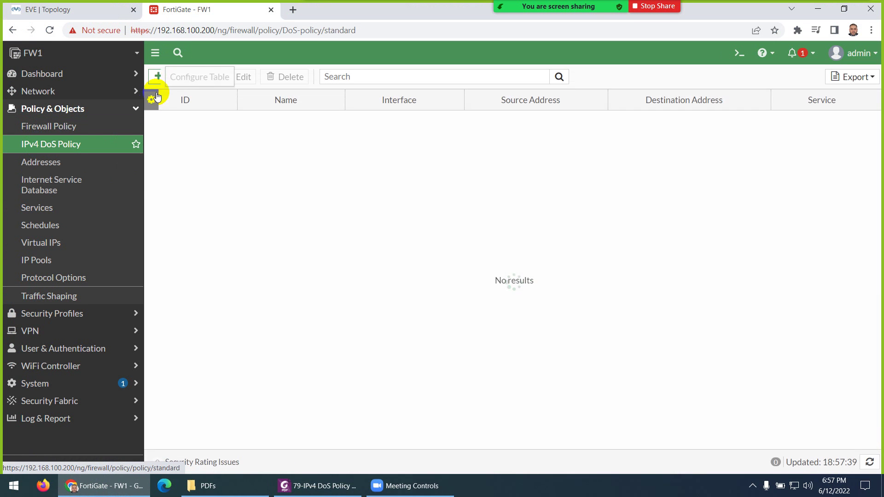
pyautogui.click(180, 84)
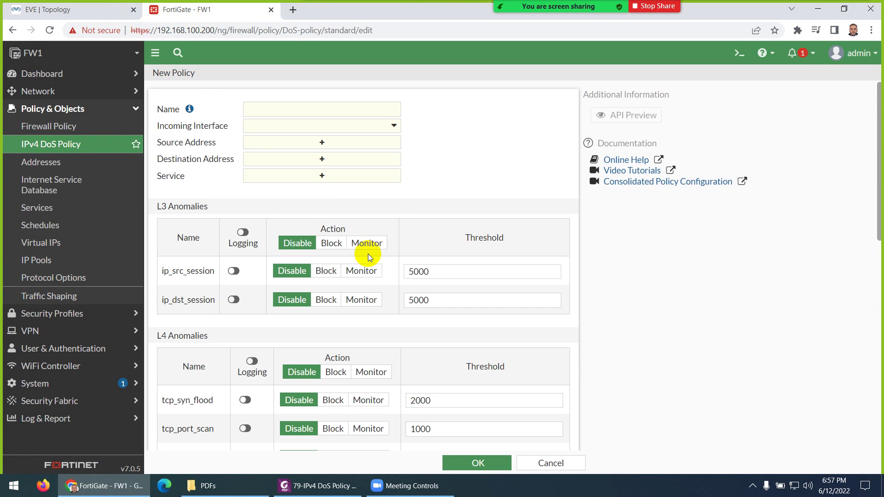
# - Look through the available incoming interfaces and service entries for the new DoS policy without selecting any
pyautogui.click(261, 126)
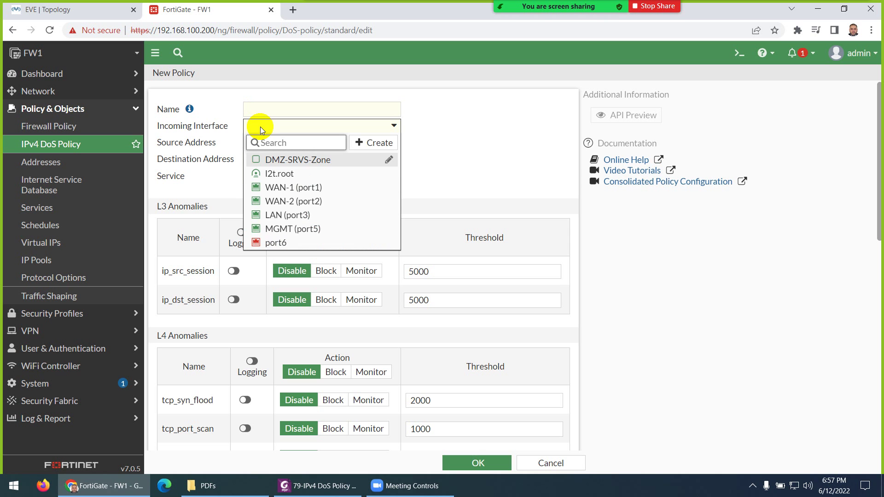
pyautogui.click(259, 131)
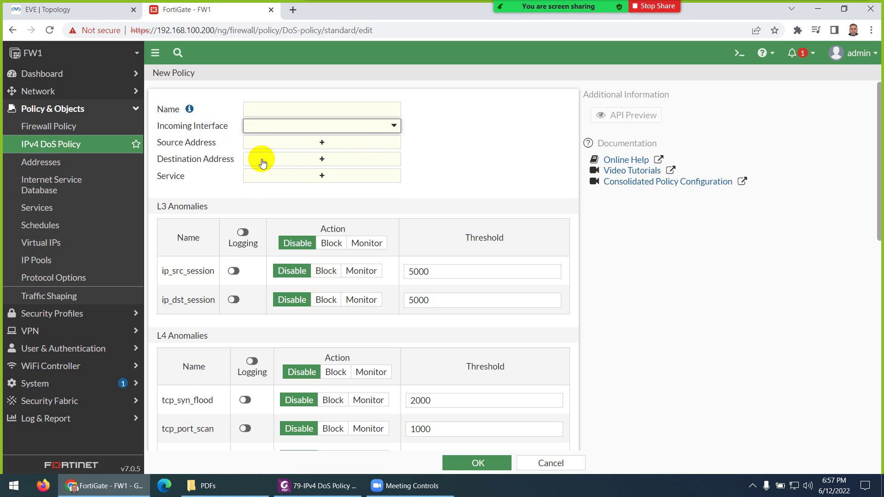
pyautogui.click(286, 178)
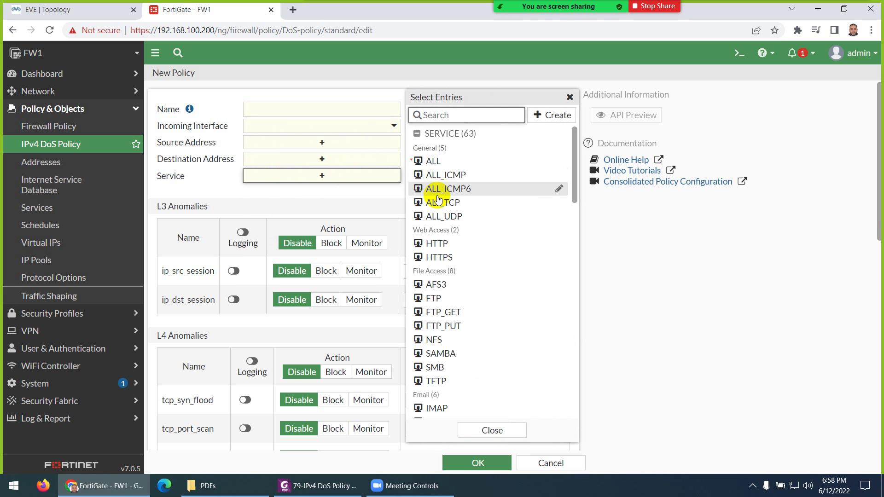
pyautogui.moveTo(419, 217)
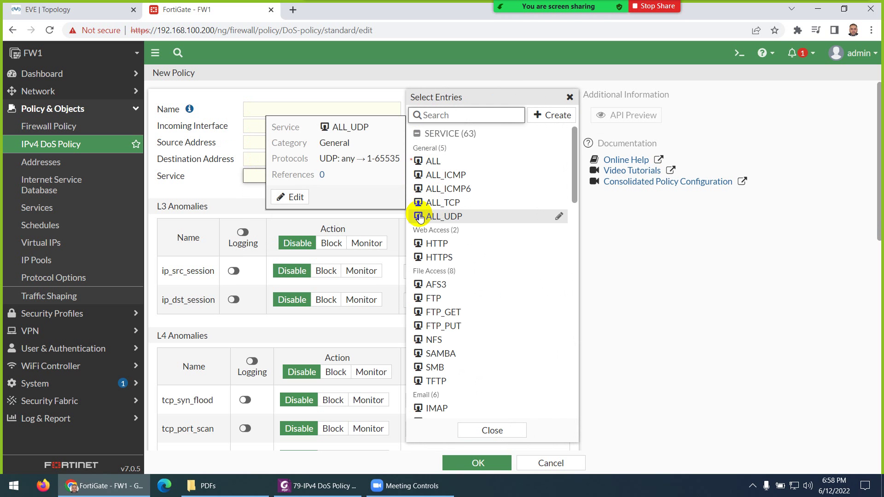
pyautogui.click(204, 183)
# - Examine the L3 and L4 anomaly lists of the DoS policy, covering the IP, TCP, UDP, ICMP and SCTP entries
pyautogui.scroll(-2, 304, 232)
pyautogui.scroll(2, 198, 150)
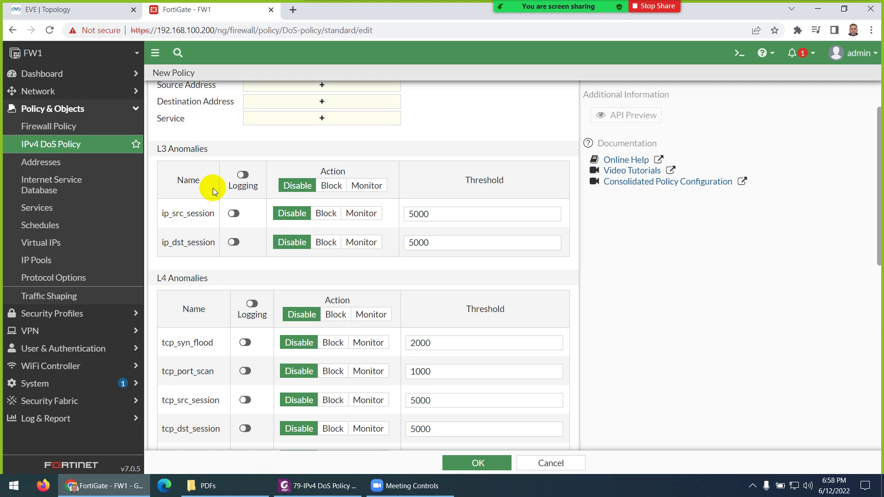
pyautogui.scroll(-4, 211, 207)
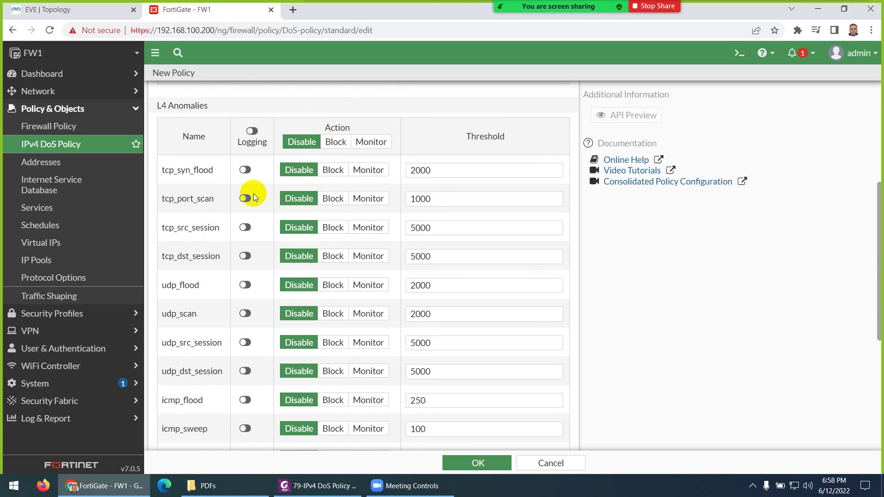
pyautogui.scroll(5, 240, 191)
pyautogui.scroll(-1, 193, 253)
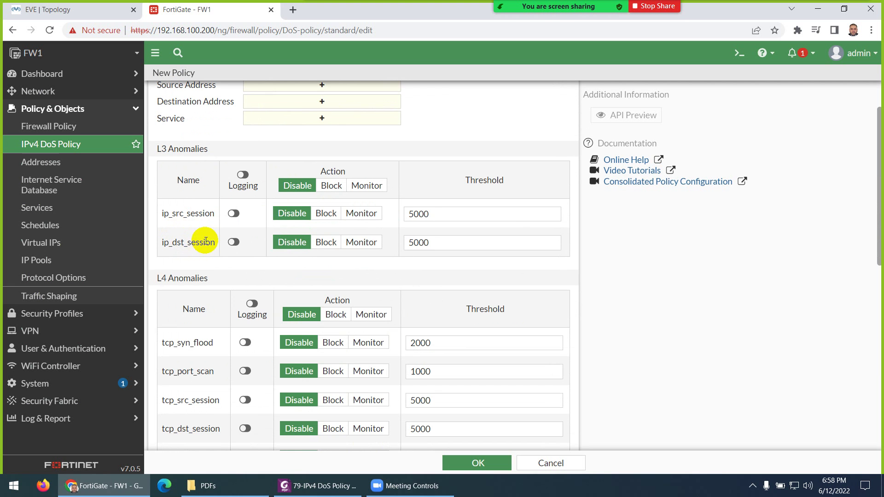
pyautogui.scroll(-2, 205, 235)
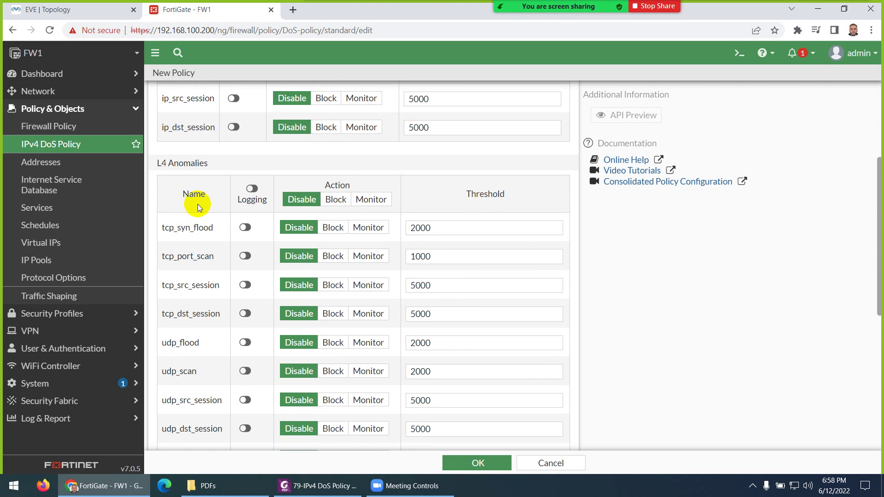
pyautogui.scroll(-1, 197, 203)
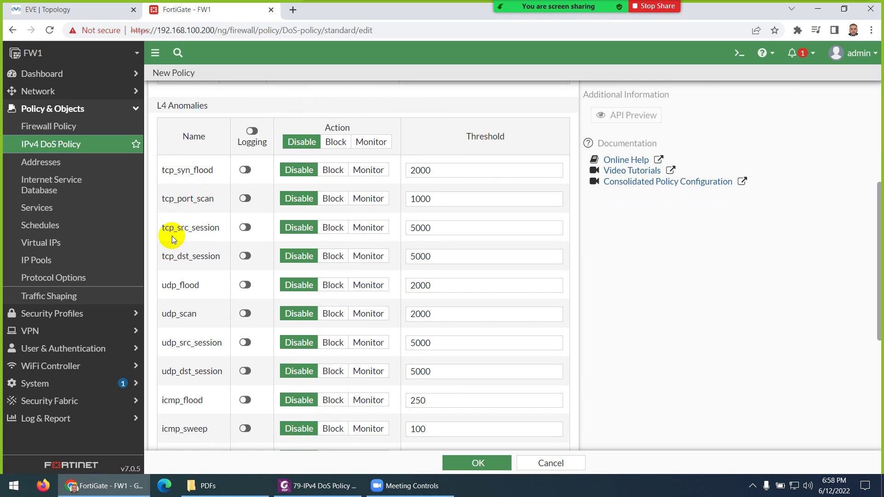
pyautogui.scroll(-1, 198, 237)
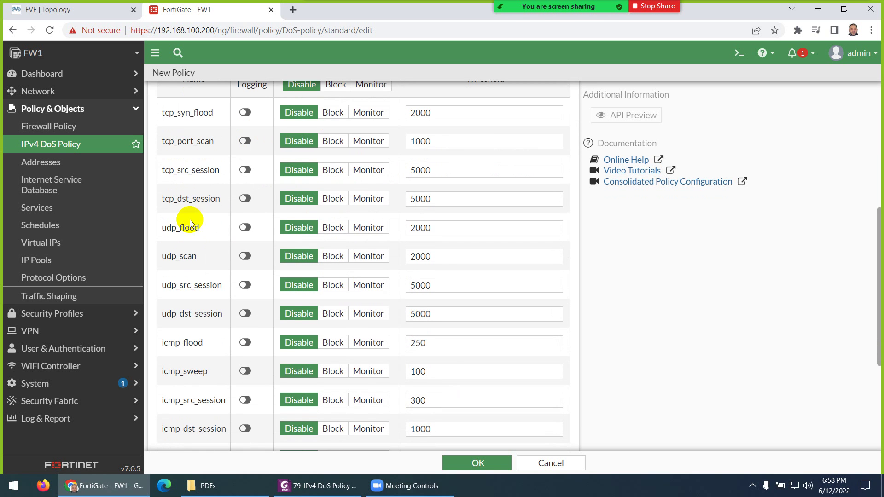
pyautogui.scroll(-1, 198, 233)
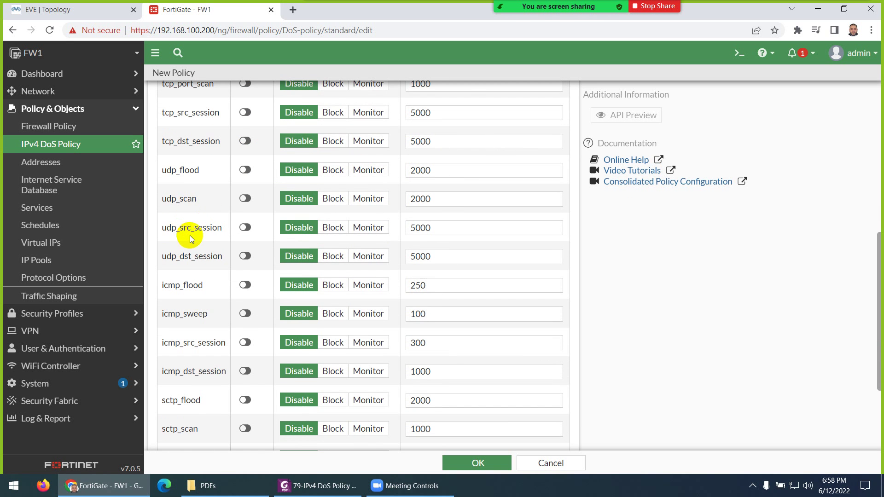
pyautogui.scroll(-1, 208, 241)
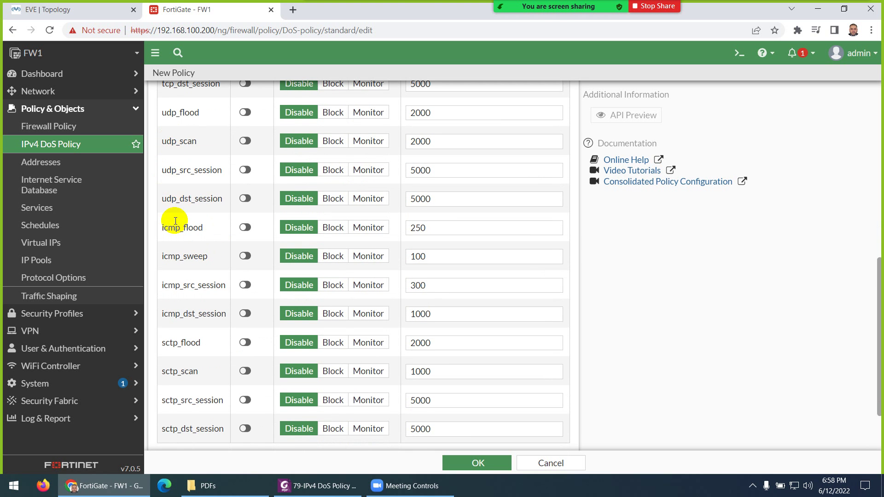
pyautogui.scroll(-1, 178, 233)
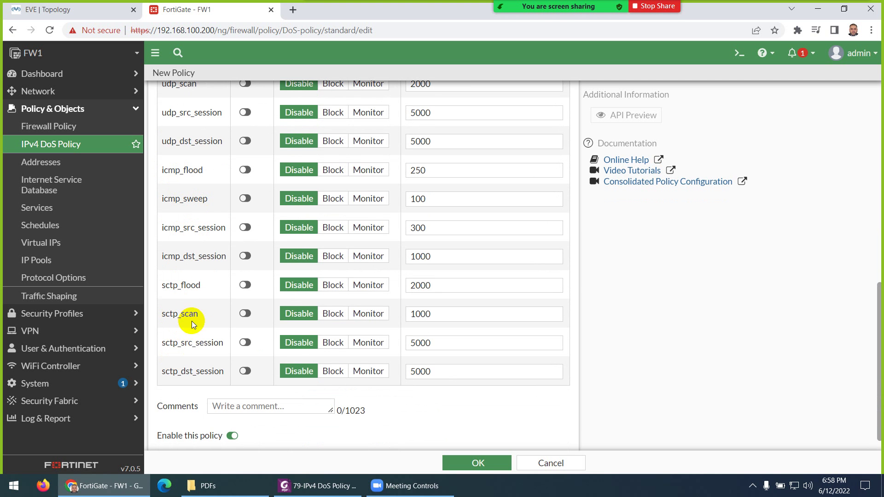
pyautogui.scroll(7, 257, 340)
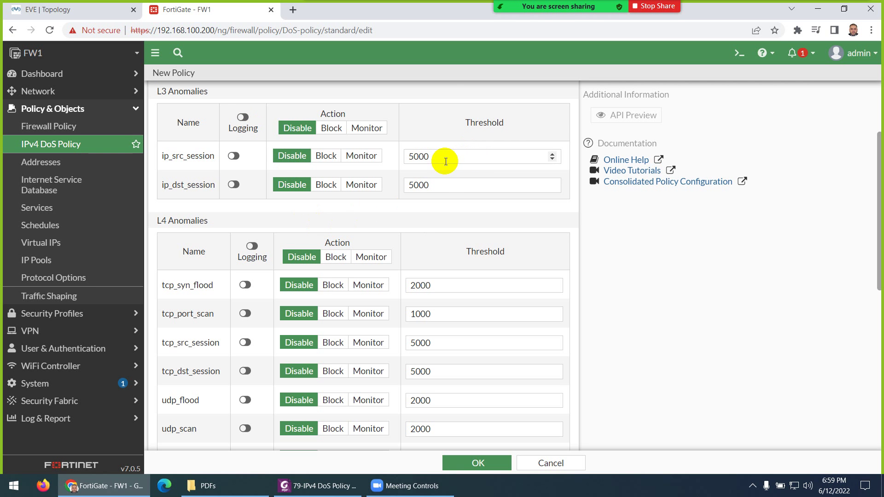
# - Examine the anomaly thresholds, especially those of ip_src_session and icmp_flood, and cancel the new DoS policy
pyautogui.moveTo(448, 157); pyautogui.dragTo(408, 156)
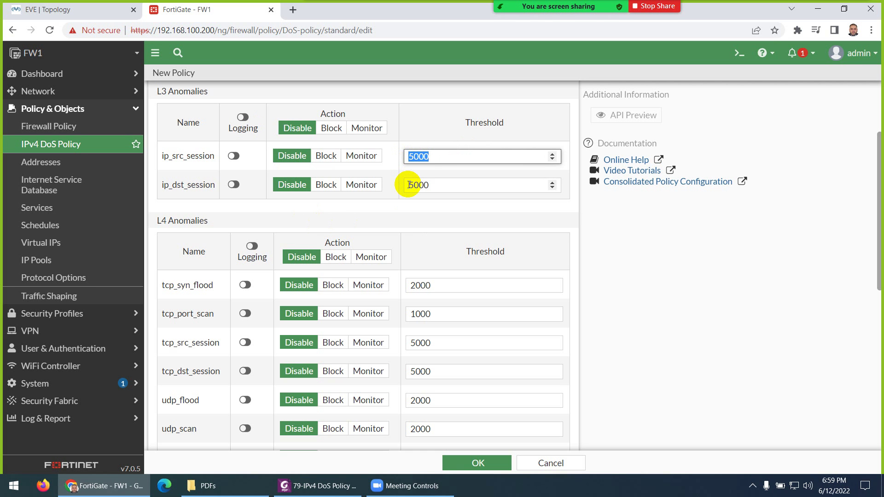
pyautogui.click(433, 157)
pyautogui.moveTo(433, 157); pyautogui.dragTo(409, 155)
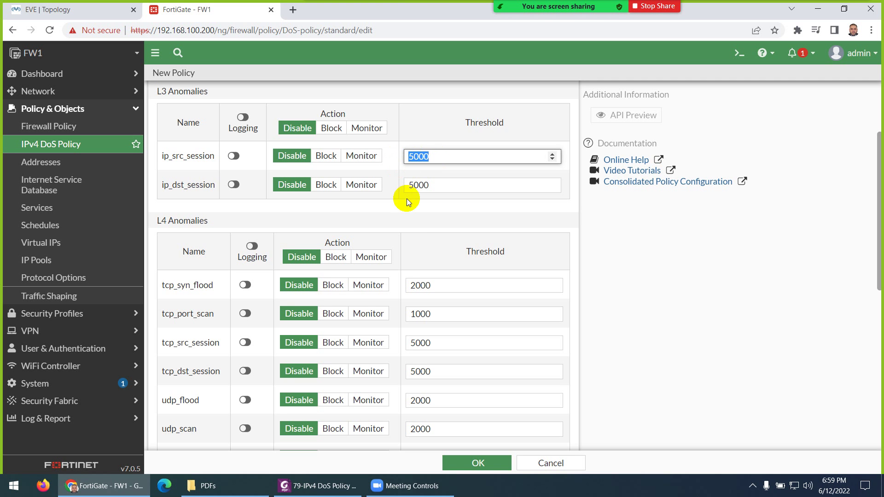
pyautogui.scroll(-5, 401, 286)
pyautogui.scroll(-1, 400, 286)
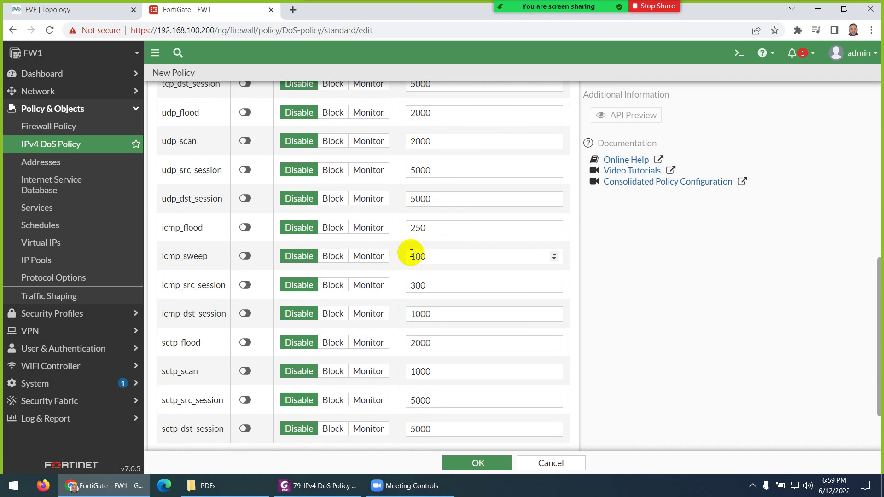
pyautogui.moveTo(444, 228); pyautogui.dragTo(409, 228)
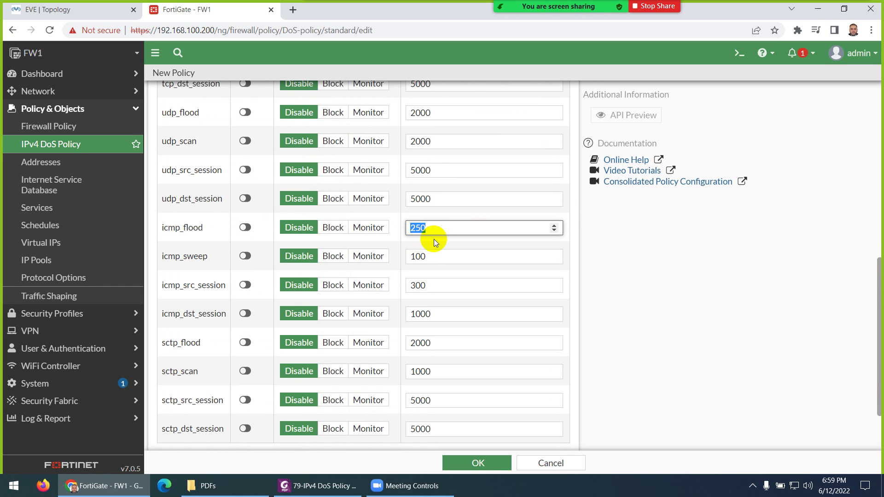
pyautogui.scroll(8, 434, 239)
pyautogui.scroll(-5, 446, 264)
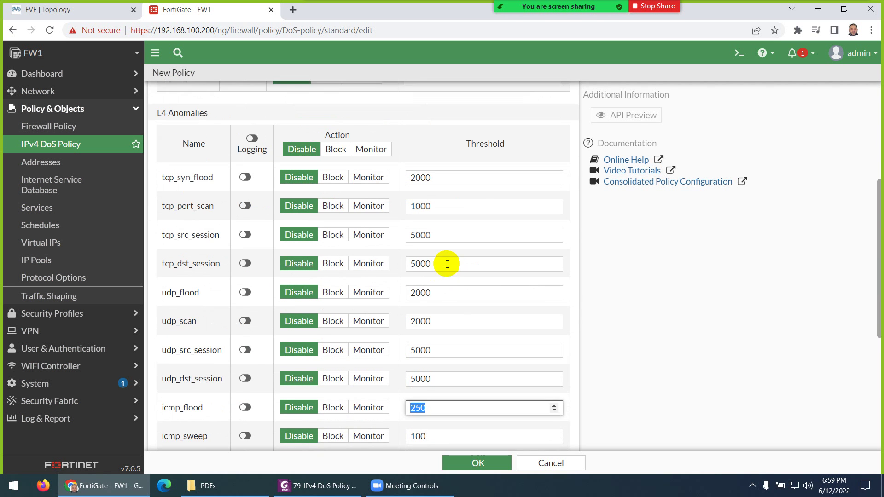
pyautogui.scroll(-3, 447, 264)
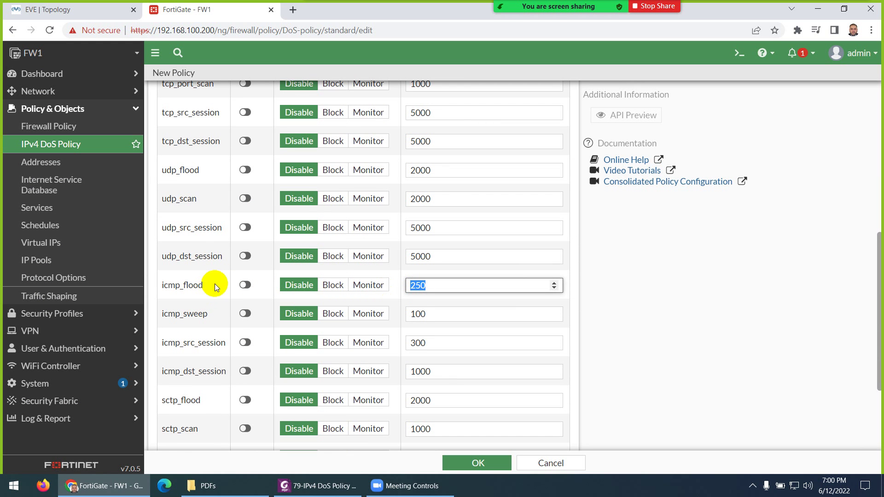
pyautogui.scroll(-3, 362, 306)
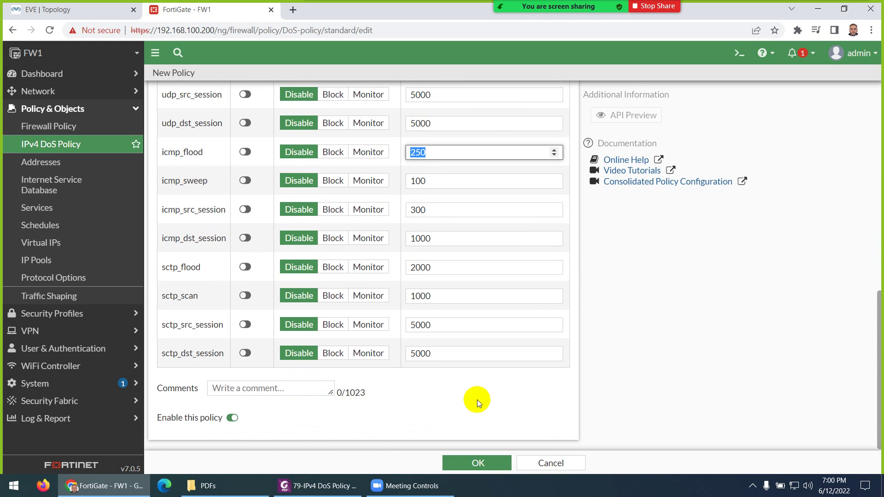
pyautogui.click(543, 463)
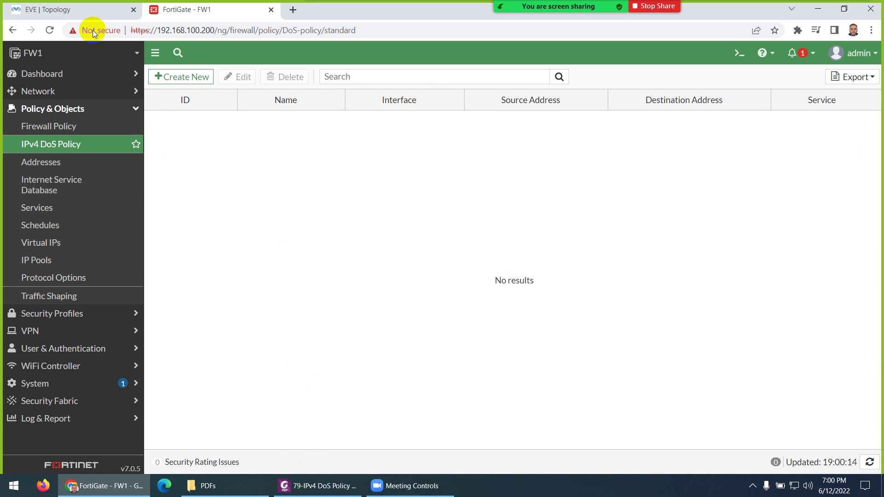
# - Switch to the EVE topology page and log in to the WAN-Attacker console as root, entering the account password
pyautogui.click(99, 8)
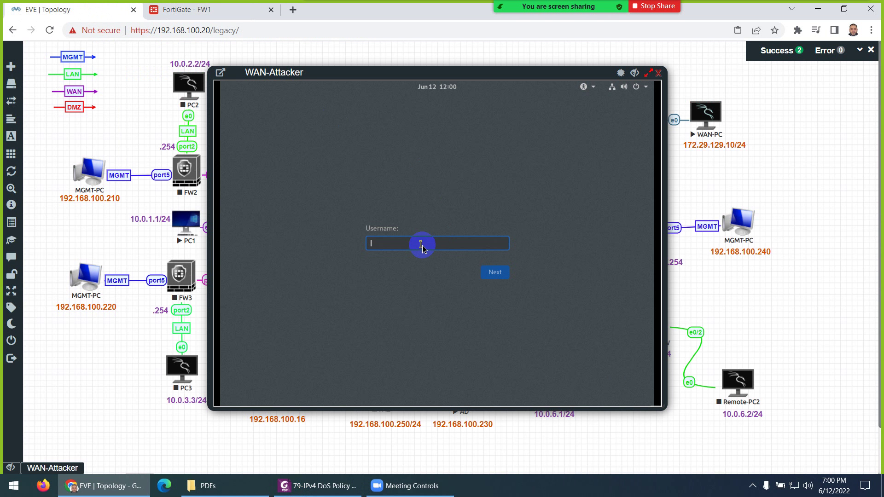
pyautogui.write('root')
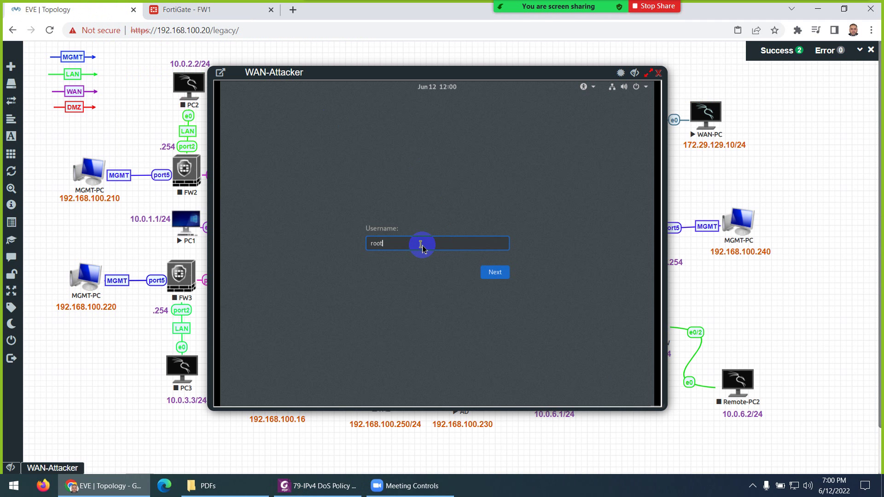
pyautogui.press('Return')
pyautogui.write('t')
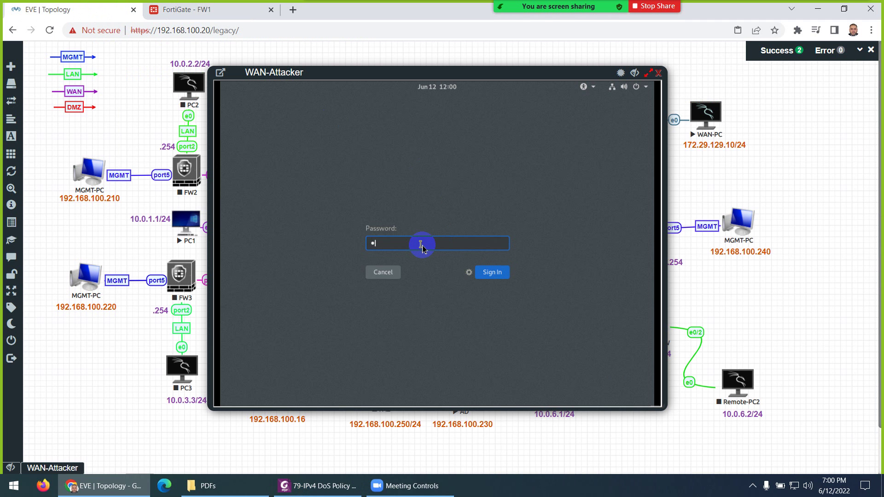
pyautogui.write('oor')
pyautogui.press('Return')
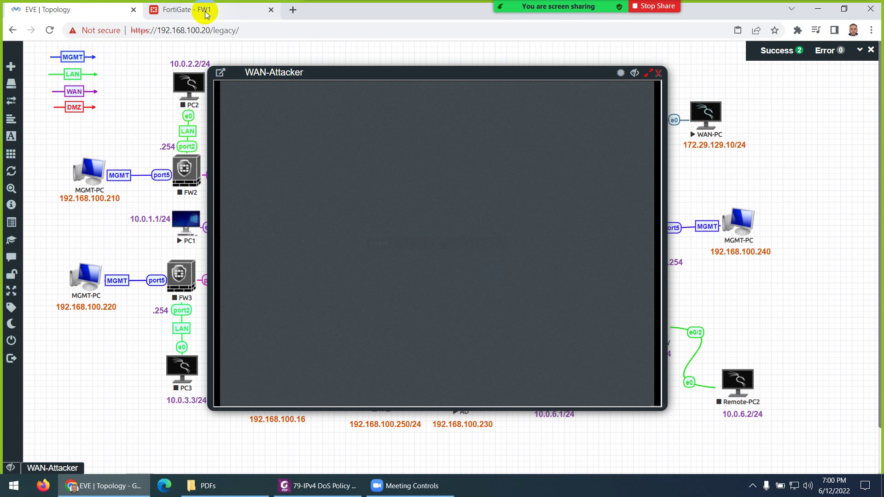
# - Switch to the IPv4 DoS policy lab PDF and examine its policy fields, anomaly actions, thresholds and topology diagram
pyautogui.click(340, 489)
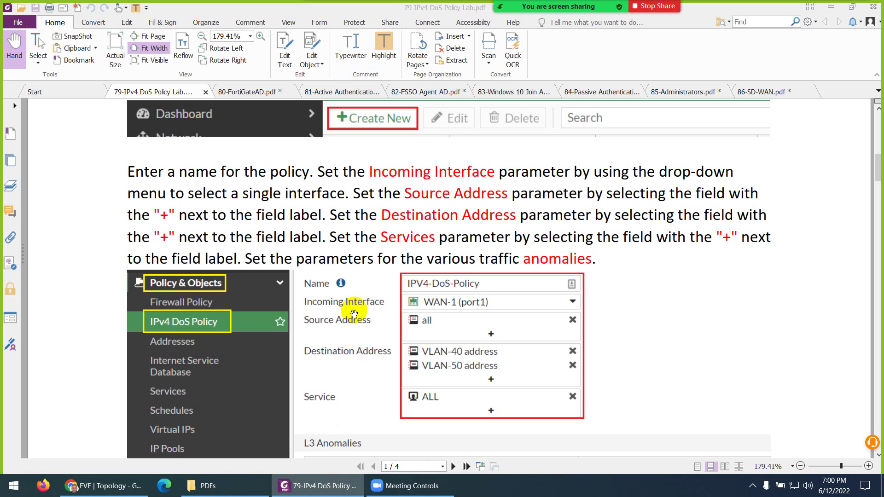
pyautogui.scroll(-6, 390, 208)
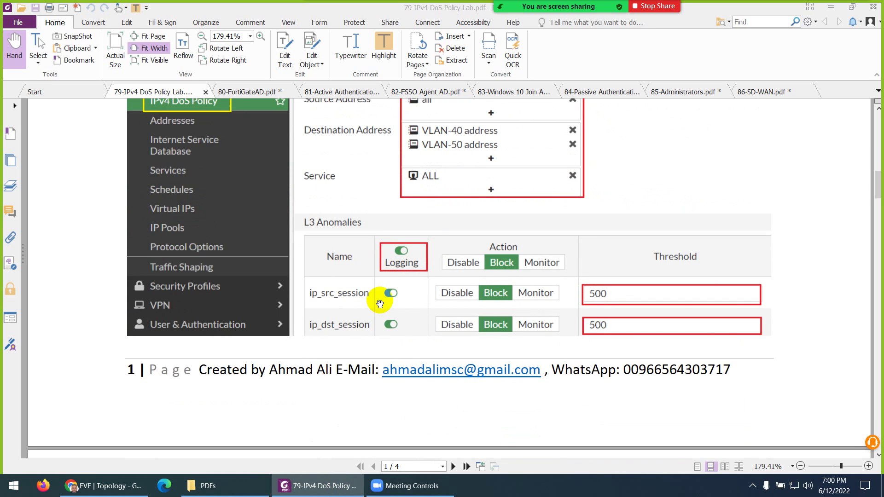
pyautogui.scroll(-7, 537, 248)
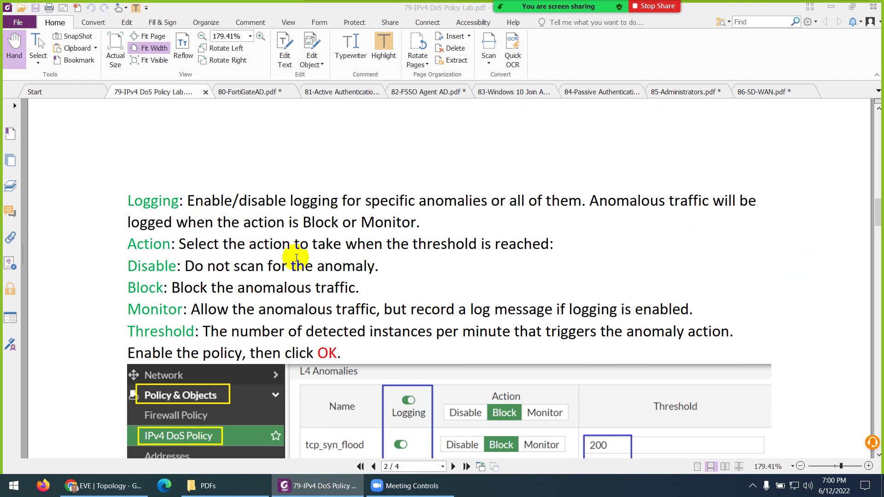
pyautogui.scroll(-3, 296, 257)
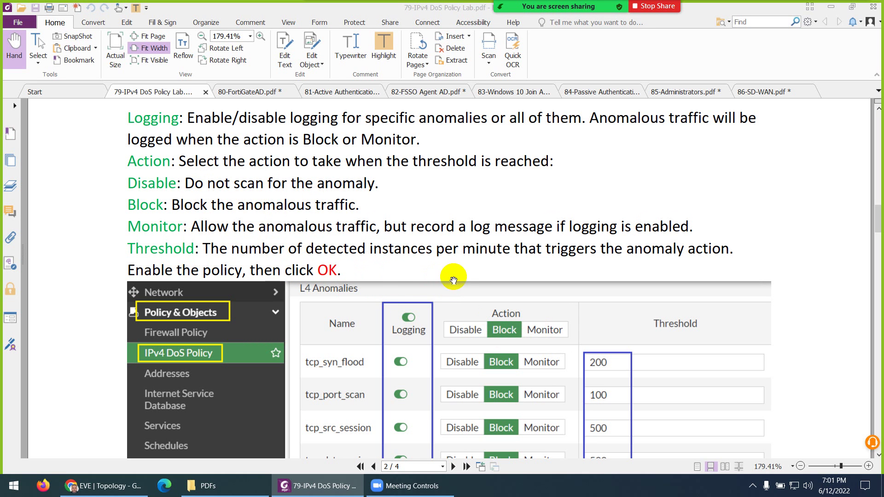
pyautogui.scroll(-5, 354, 294)
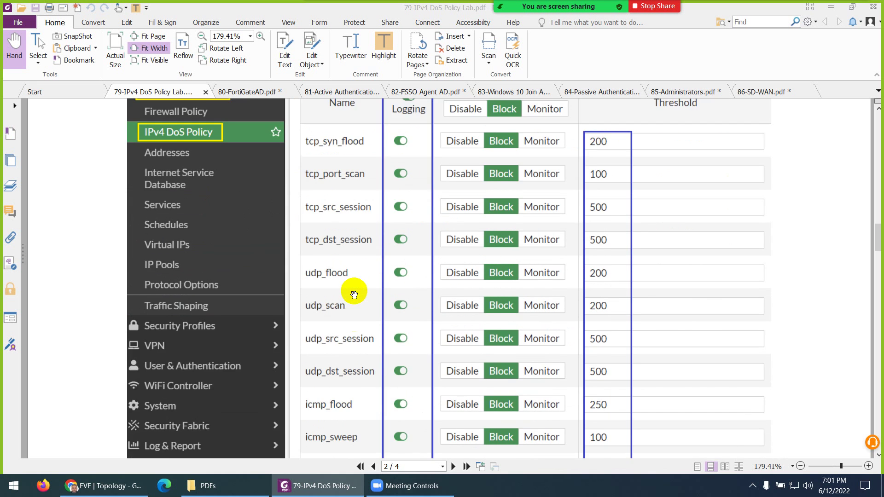
pyautogui.scroll(-8, 354, 294)
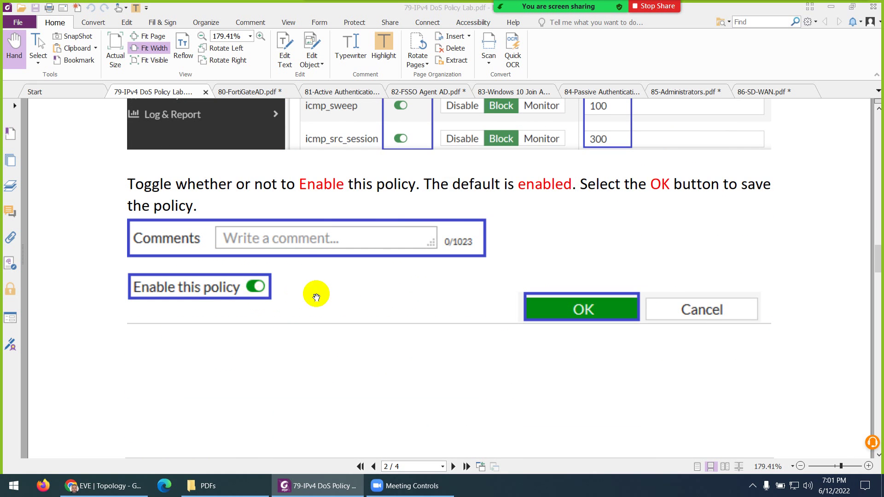
pyautogui.scroll(20, 316, 297)
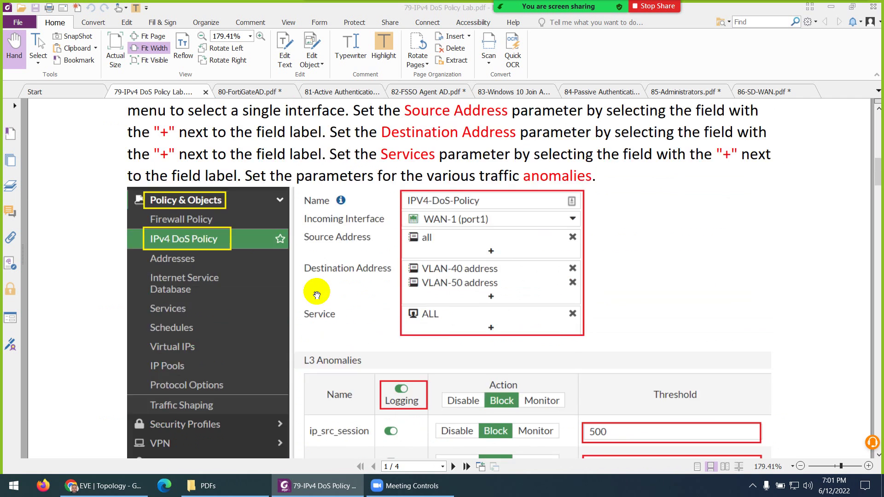
pyautogui.scroll(15, 316, 295)
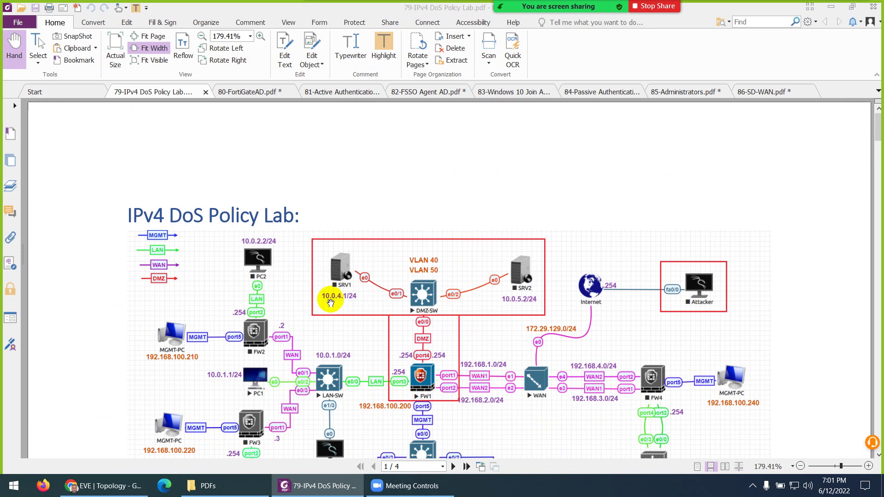
# - Return to the WAN-Attacker desktop, check its network interfaces with ifconfig in a terminal, and close the terminal
pyautogui.click(105, 486)
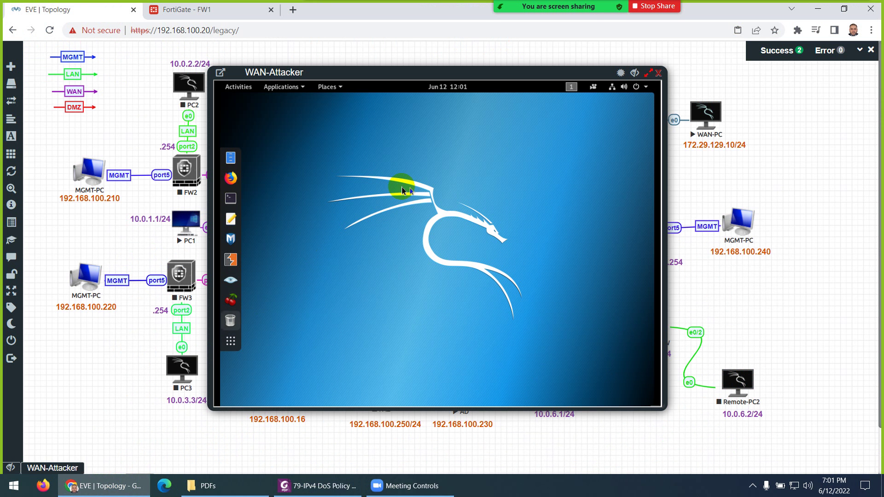
pyautogui.click(236, 200)
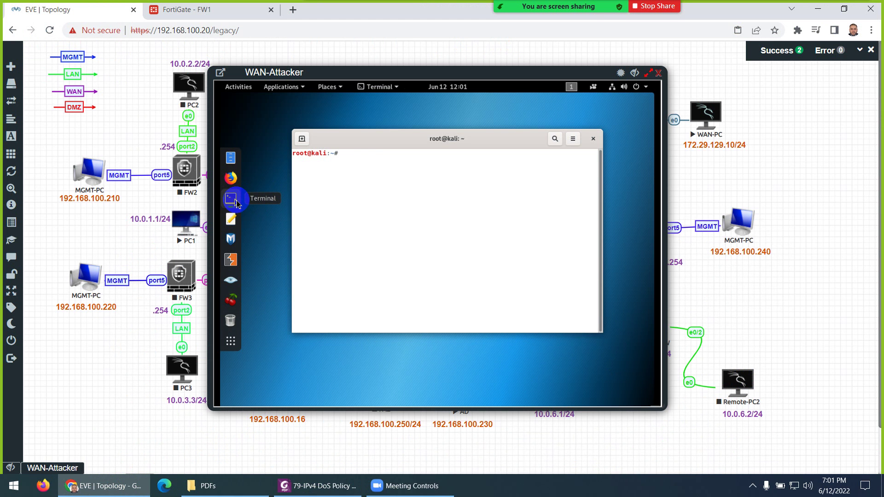
pyautogui.write('ifconfig')
pyautogui.press('Return')
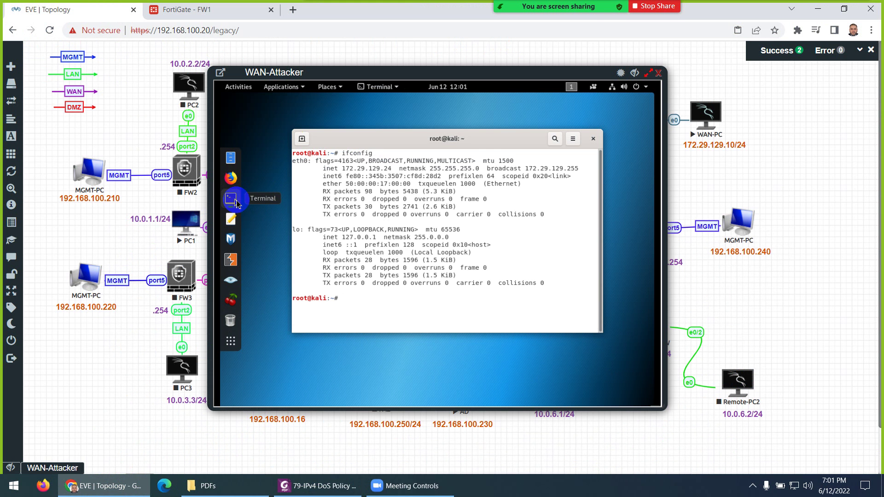
pyautogui.click(593, 140)
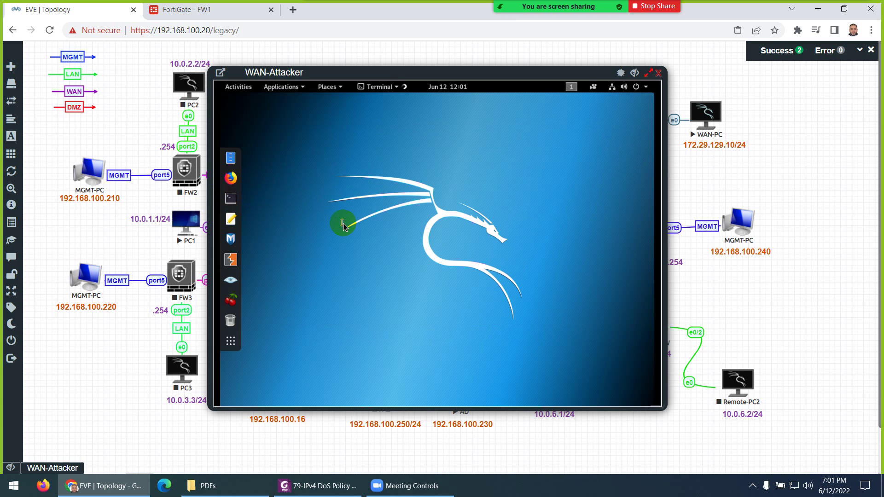
# - Display the attacker's routing table with the route command in a new terminal and inspect the 172.29.129.0 entry
pyautogui.write('route')
pyautogui.press('Return')
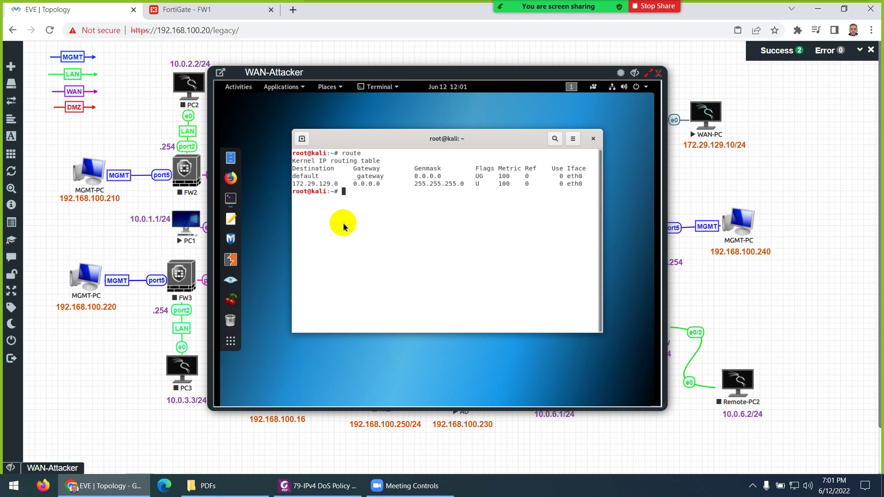
pyautogui.moveTo(343, 184); pyautogui.dragTo(319, 187)
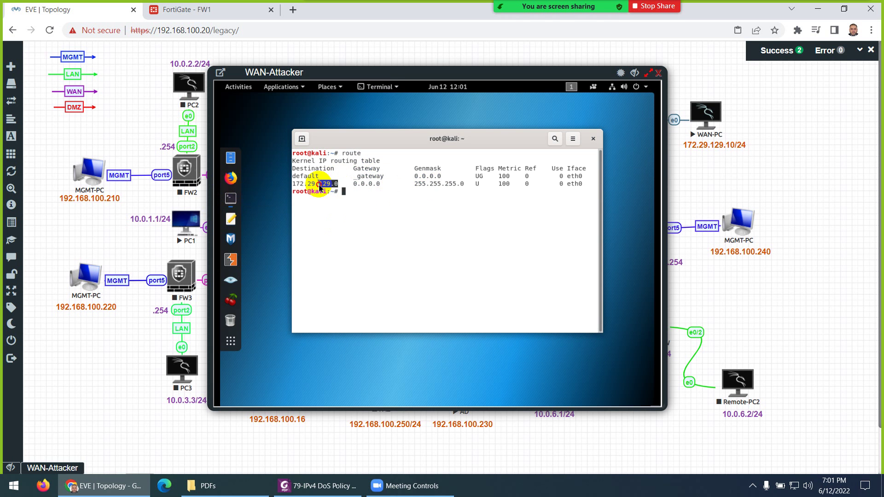
# - Open the wired connection's IPv4 settings on the WAN-Attacker and set the IPv4 method to Manual
pyautogui.click(612, 87)
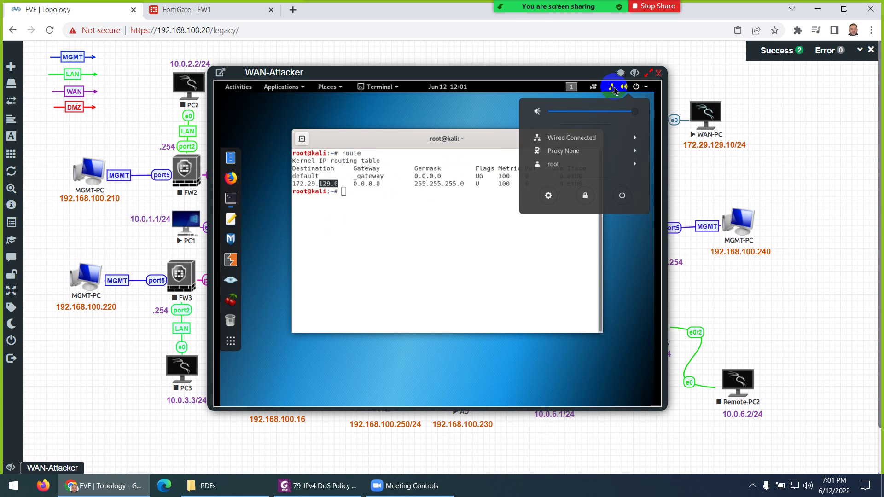
pyautogui.click(635, 139)
pyautogui.click(571, 164)
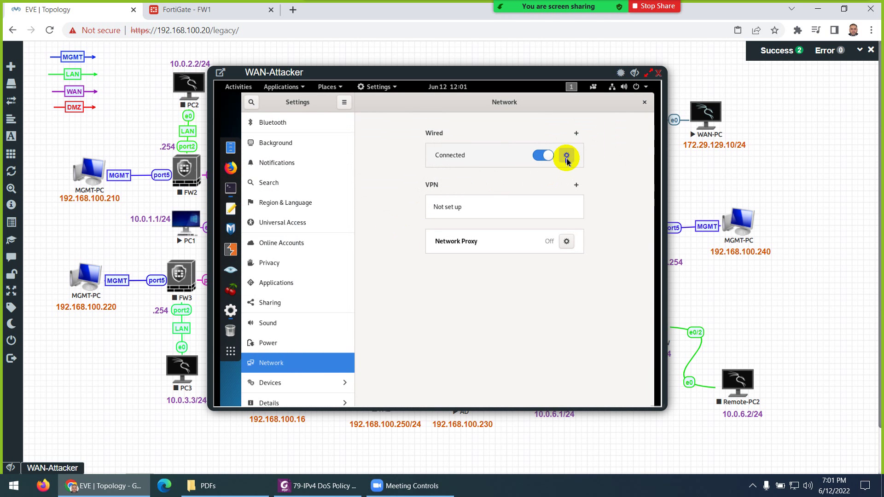
pyautogui.click(566, 157)
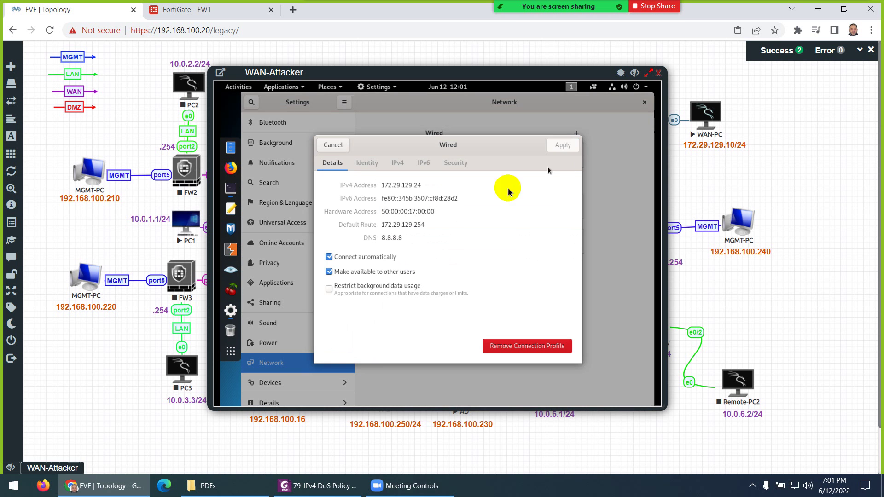
pyautogui.click(398, 163)
pyautogui.click(409, 199)
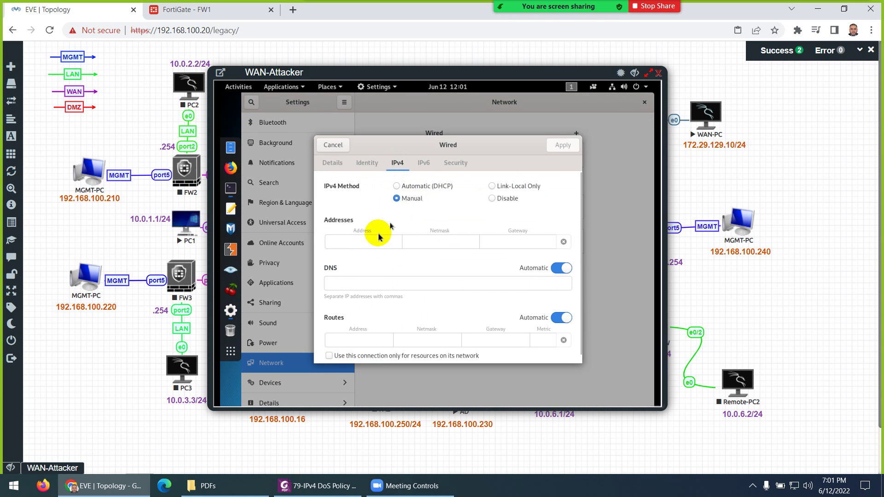
# - Set the wired connection's IPv4 address to 172.29.129.24, netmask to 24 and gateway to 172.29.129.182
pyautogui.click(364, 242)
pyautogui.write('1')
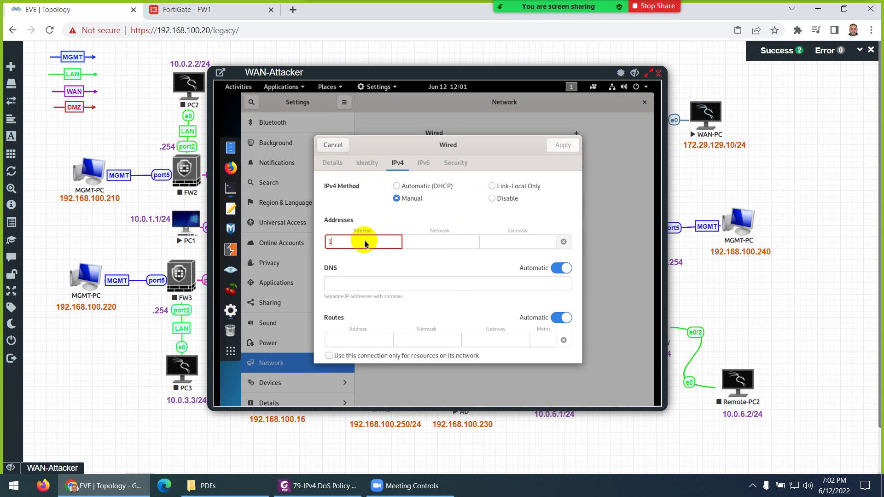
pyautogui.write('72.29.129.24')
pyautogui.click(427, 243)
pyautogui.write('24')
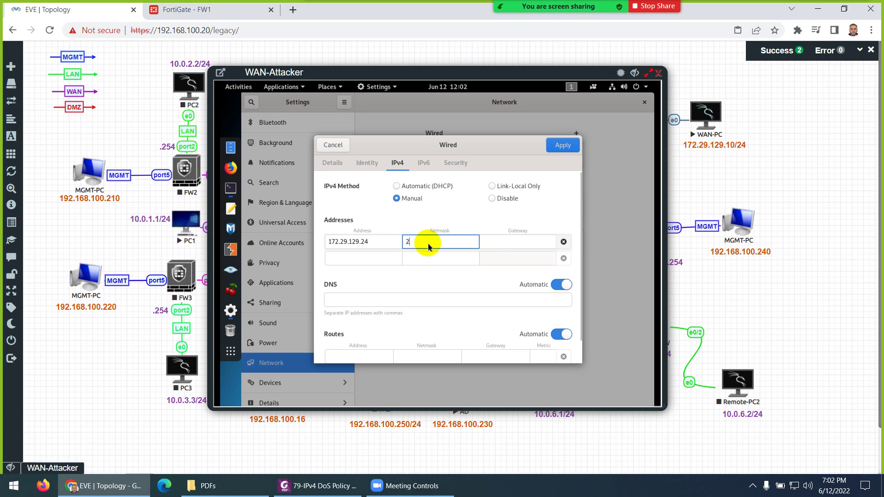
pyautogui.click(492, 243)
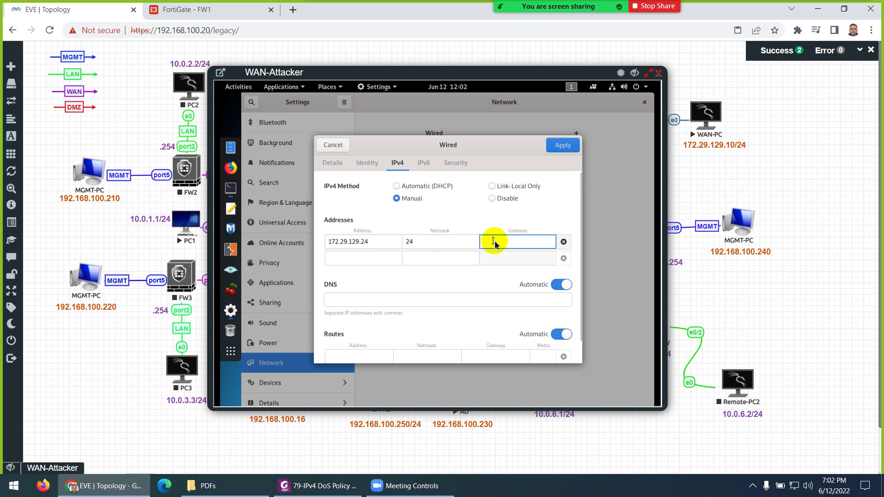
pyautogui.write('172.')
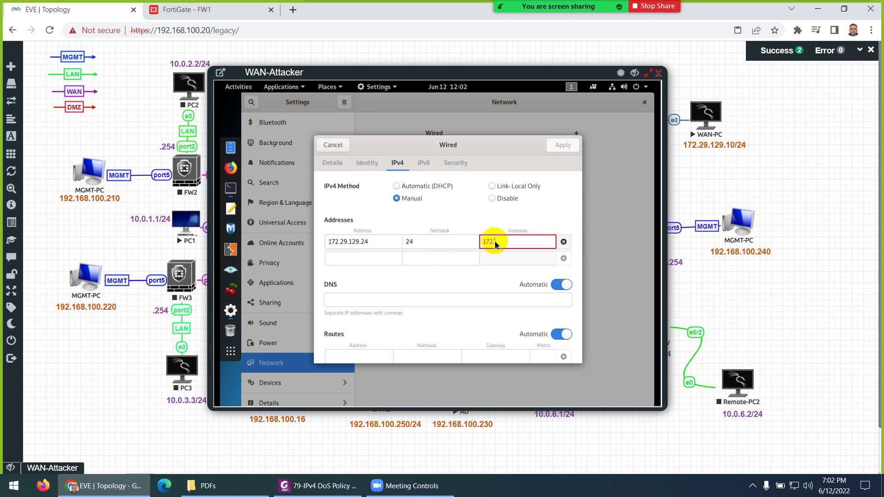
pyautogui.write('29.129.1')
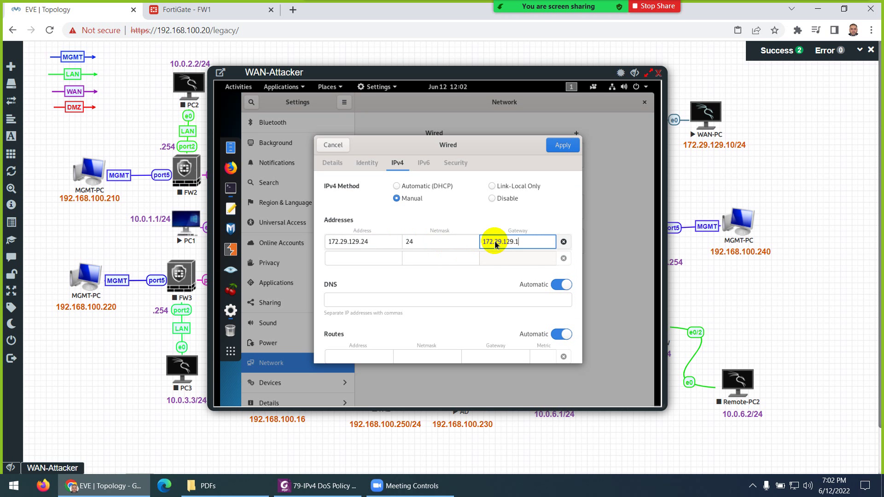
pyautogui.write('82')
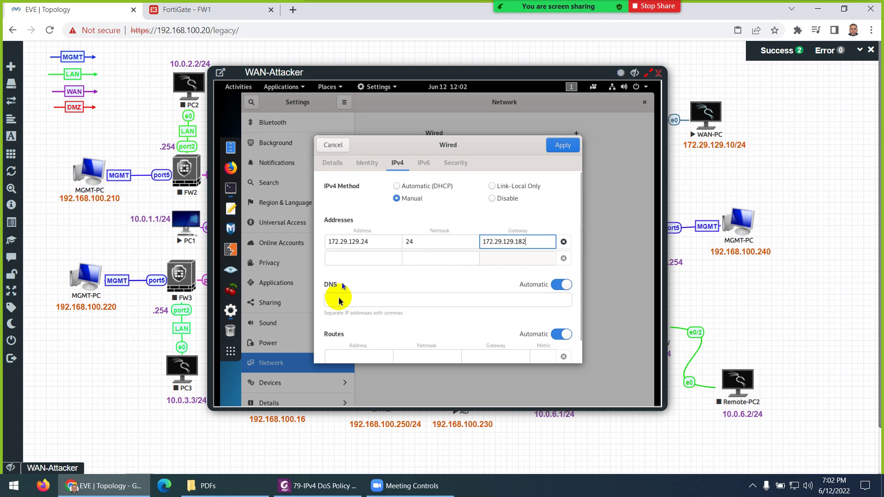
# - Set the DNS server to 8.8.8.8, apply the wired settings, and turn the wired connection off and on again
pyautogui.click(339, 300)
pyautogui.write('8.8.8.8')
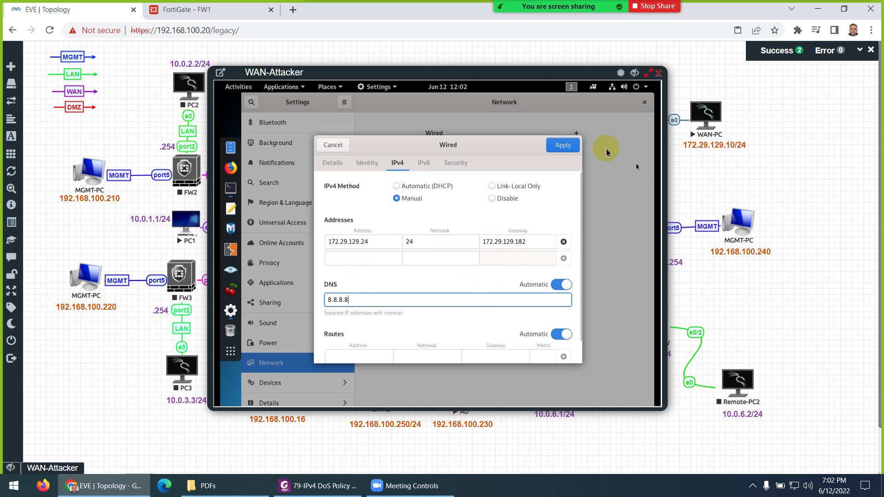
pyautogui.click(562, 145)
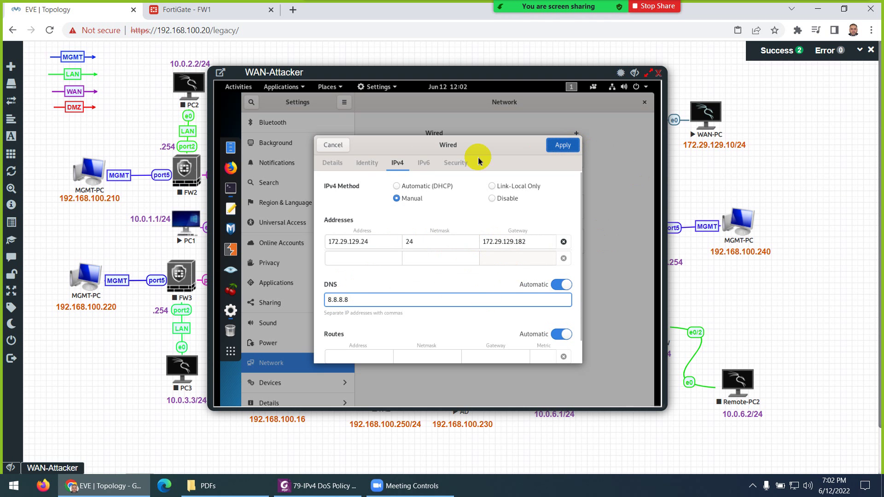
pyautogui.click(541, 157)
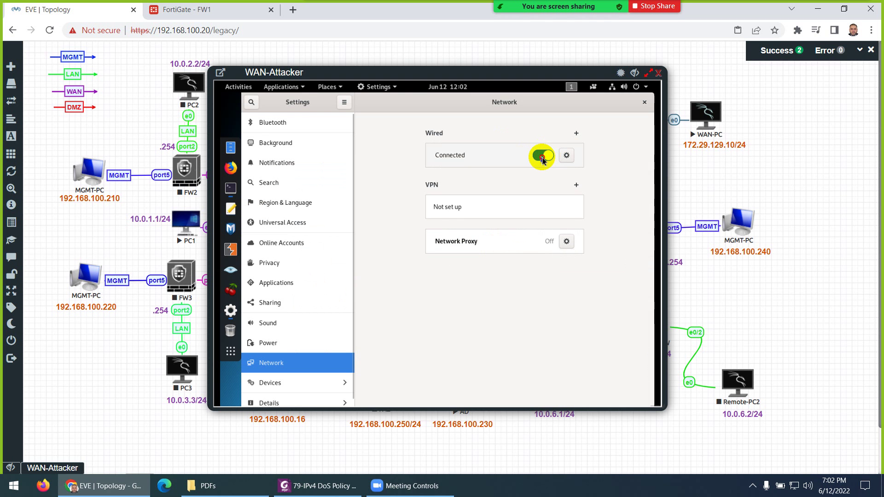
pyautogui.click(542, 157)
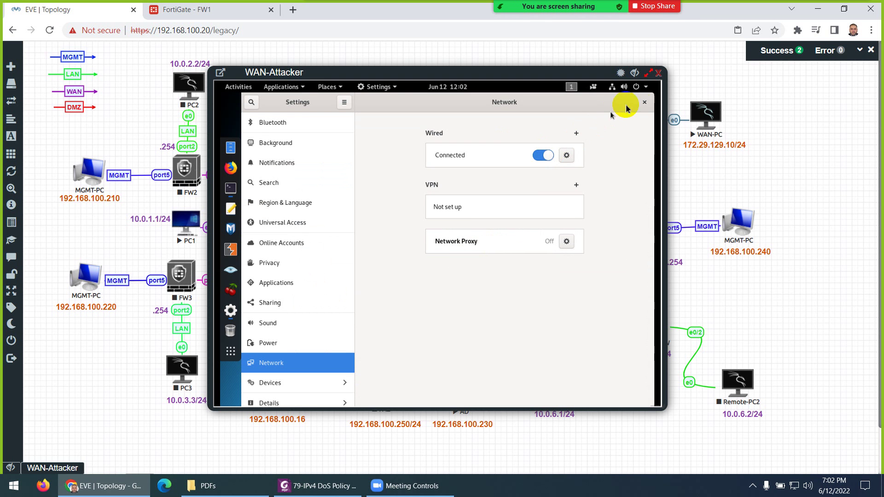
# - Close the network settings and ping 192.168.1.254 from the attacker's terminal
pyautogui.click(644, 103)
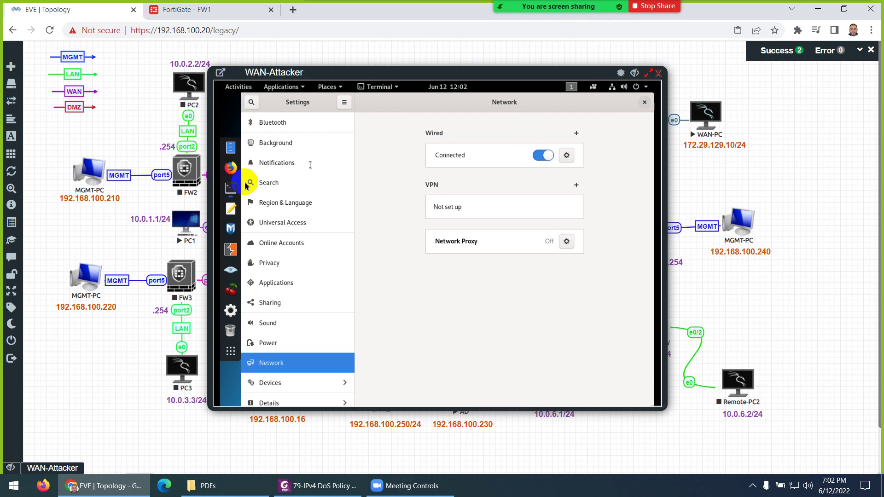
pyautogui.click(361, 213)
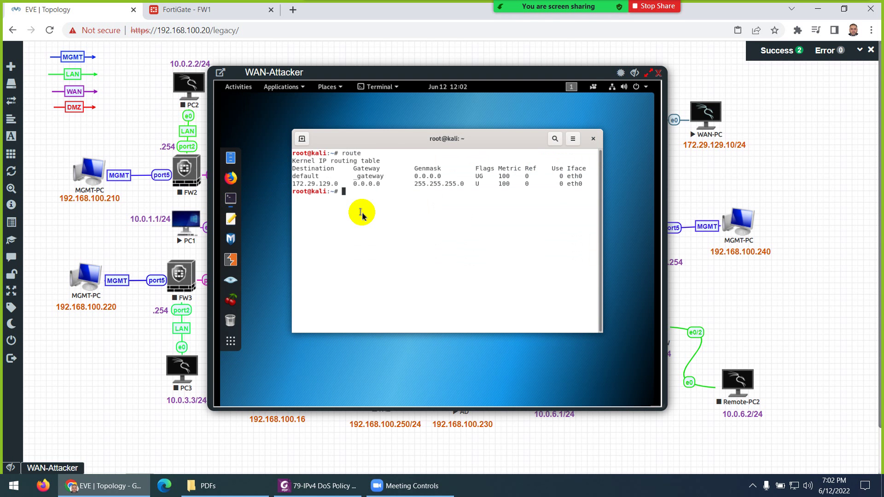
pyautogui.write('r')
pyautogui.write('ing 192.168.1.254')
pyautogui.press('Return')
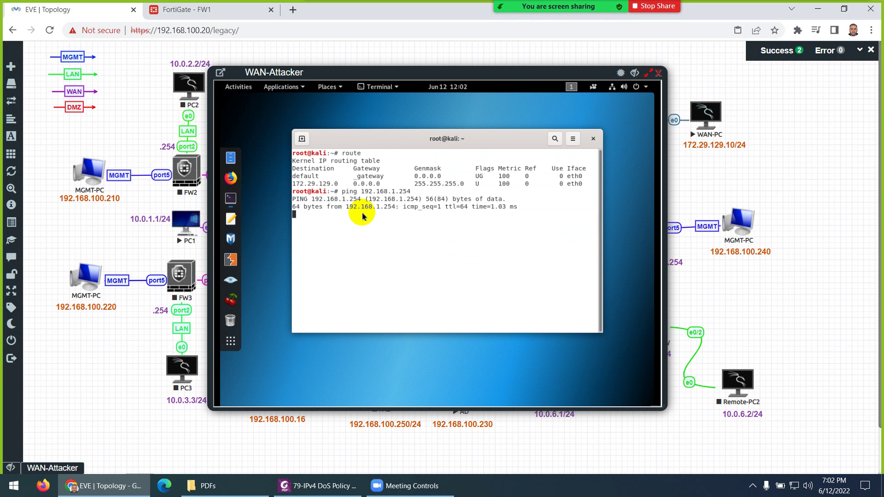
# - Stop the running ping and launch Firefox on the WAN-Attacker
pyautogui.hotkey('ctrl', 'c')
pyautogui.press('Up')
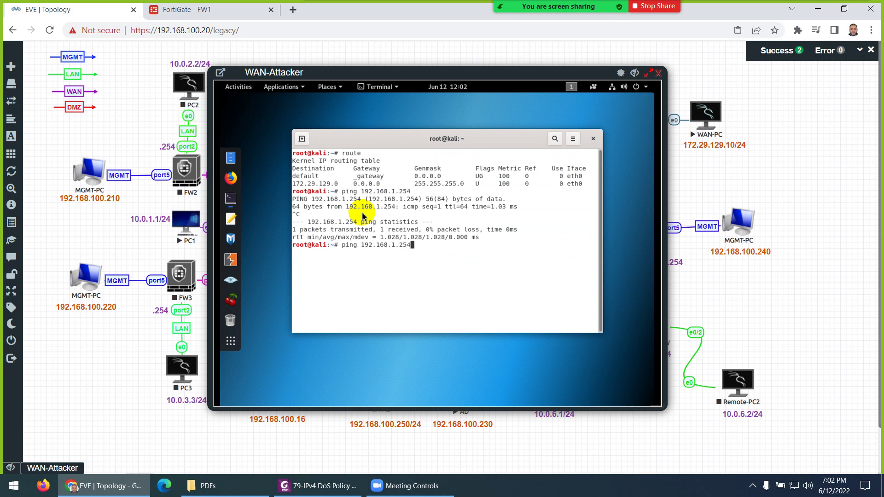
pyautogui.click(231, 177)
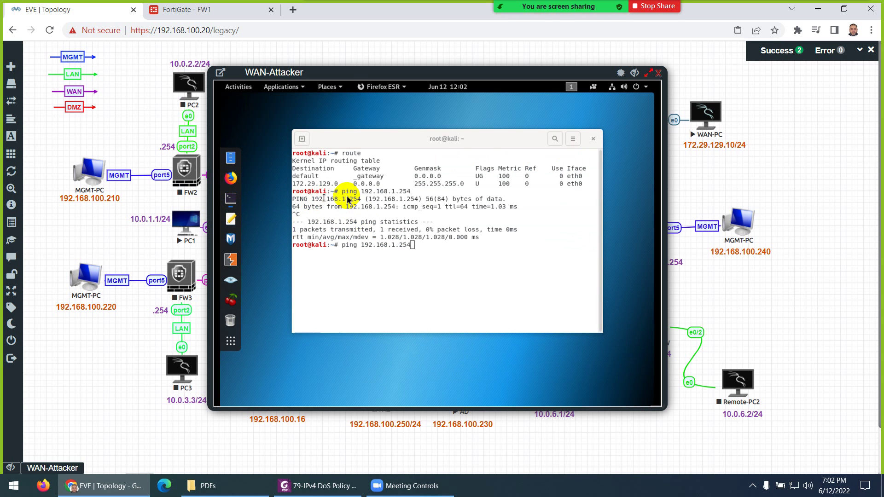
pyautogui.moveTo(402, 74); pyautogui.dragTo(447, 86)
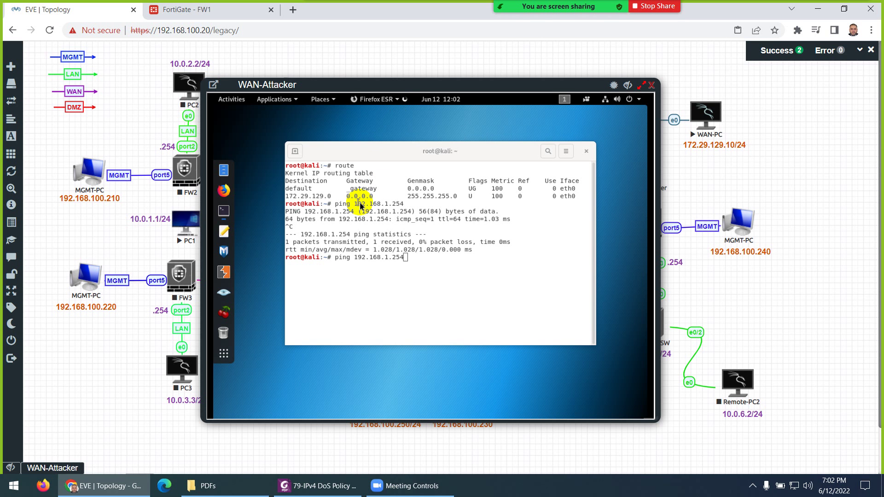
# - Remove the recalled ping command, clear the attacker's terminal and enlarge its text
pyautogui.click(422, 262)
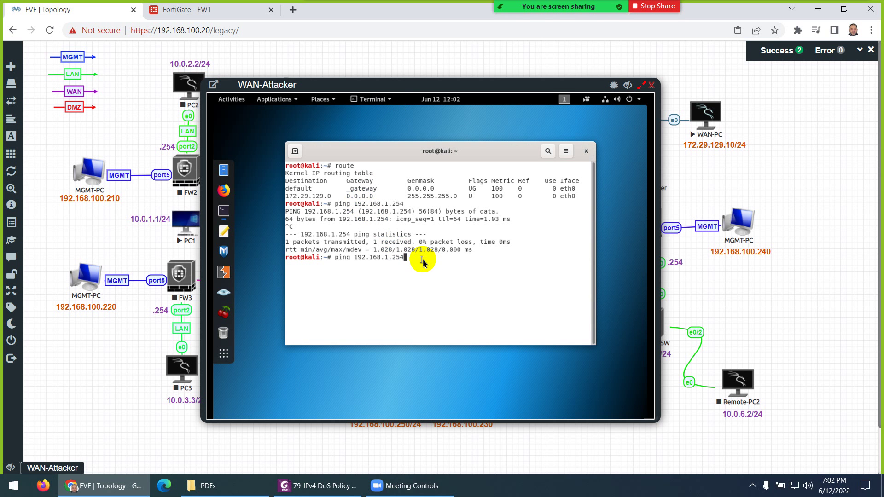
pyautogui.press('BackSpace')
pyautogui.press('BackSpace')
pyautogui.press('BackSpace')
pyautogui.press('BackSpace')
pyautogui.press('BackSpace')
pyautogui.press('BackSpace')
pyautogui.press('BackSpace')
pyautogui.press('BackSpace')
pyautogui.press('BackSpace')
pyautogui.press('BackSpace')
pyautogui.press('BackSpace')
pyautogui.press('BackSpace')
pyautogui.press('BackSpace')
pyautogui.press('BackSpace')
pyautogui.press('BackSpace')
pyautogui.press('BackSpace')
pyautogui.press('BackSpace')
pyautogui.press('BackSpace')
pyautogui.hotkey('ctrl', 'l')
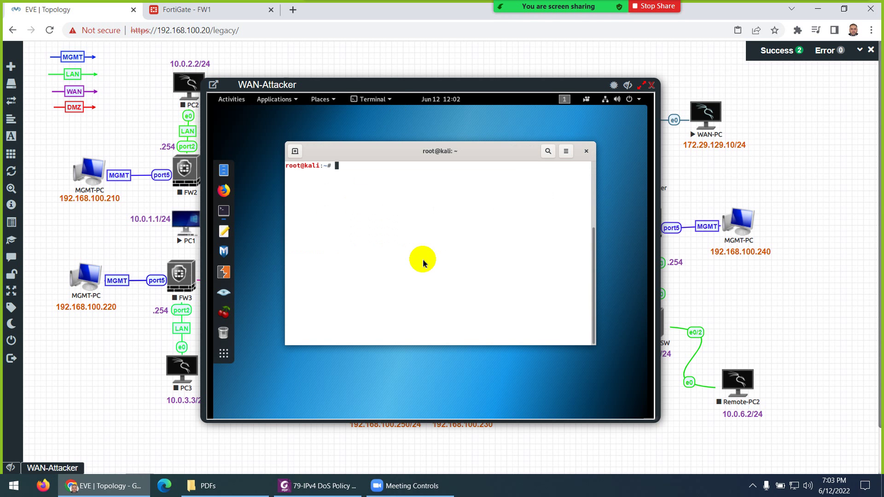
pyautogui.hotkey('ctrl', '+')
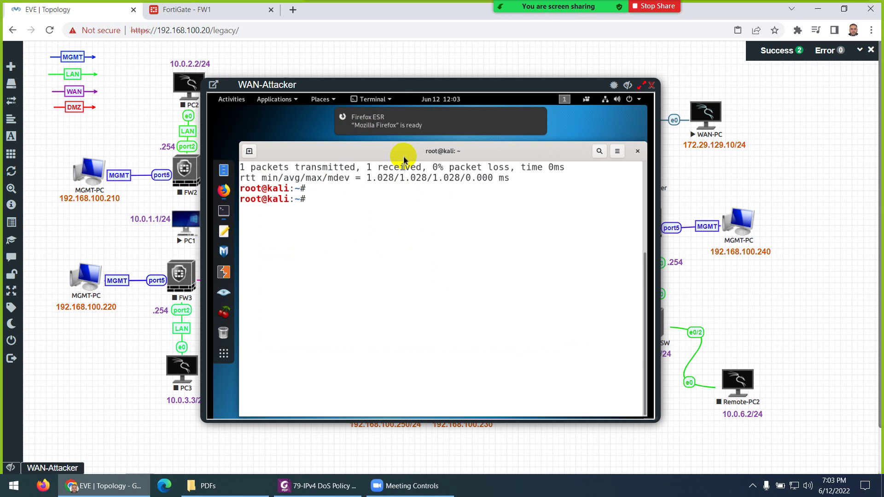
pyautogui.moveTo(403, 159); pyautogui.dragTo(396, 142)
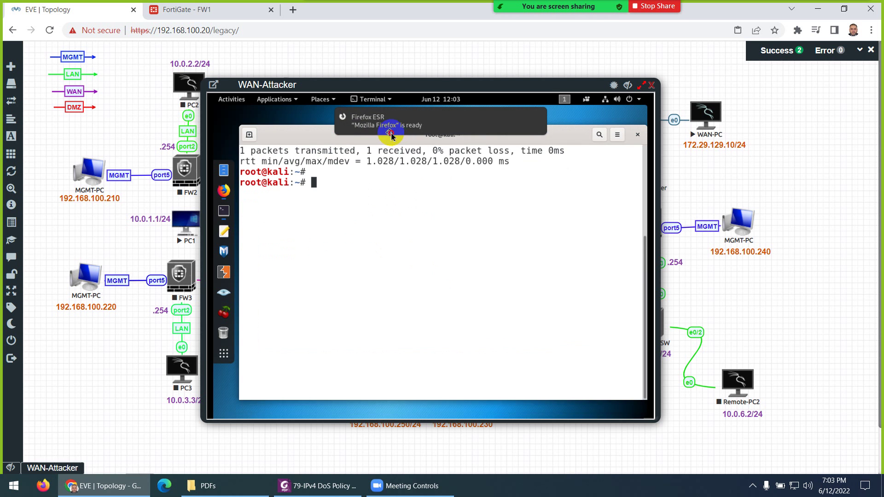
pyautogui.hotkey('ctrl', 'l')
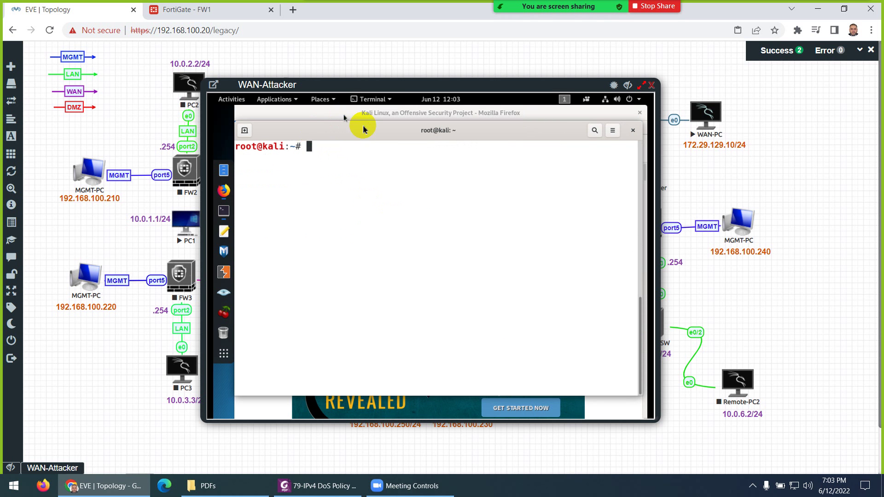
# - Load the web server at 192.168.1.200 in the attacker's Firefox
pyautogui.click(364, 116)
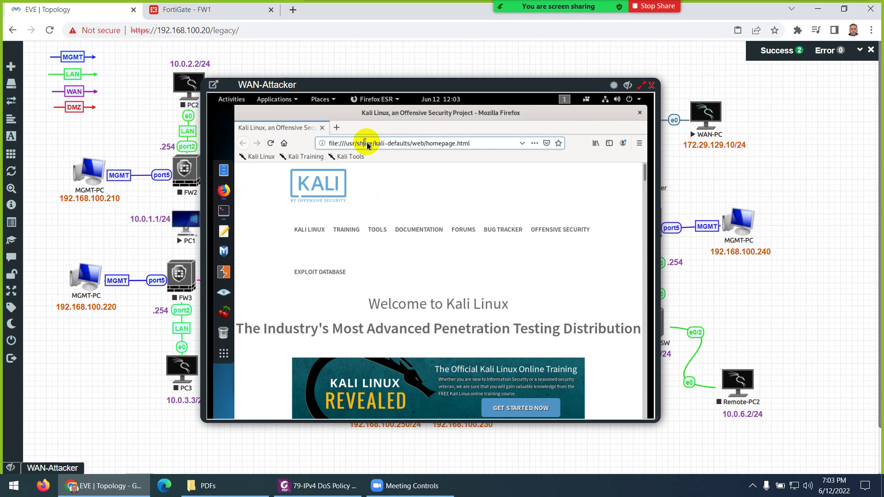
pyautogui.moveTo(412, 143); pyautogui.dragTo(479, 142)
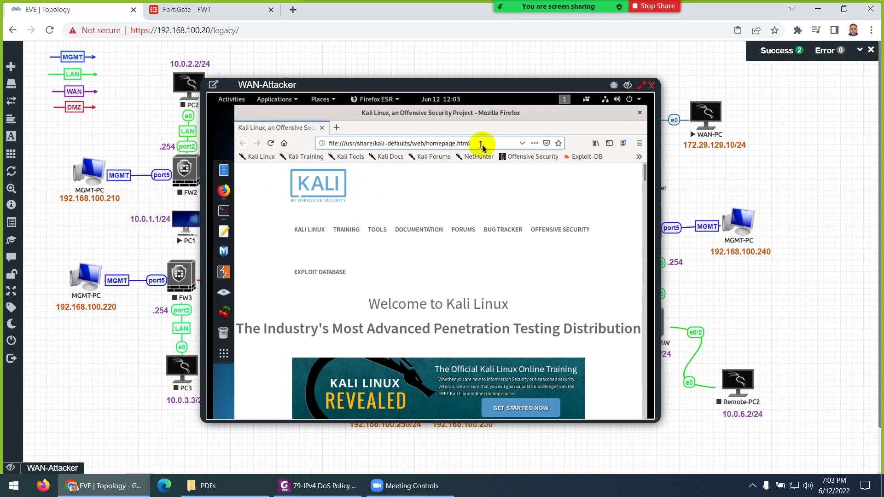
pyautogui.moveTo(473, 144); pyautogui.dragTo(319, 145)
pyautogui.write('19')
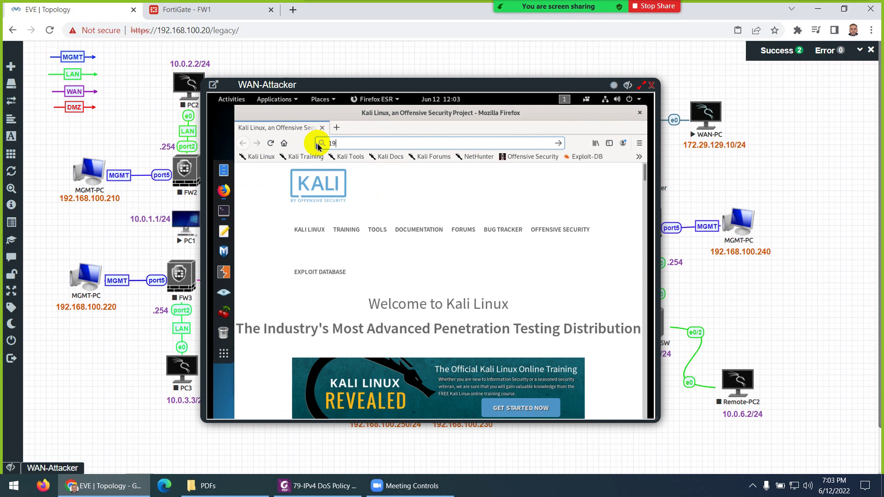
pyautogui.write('2.168.1')
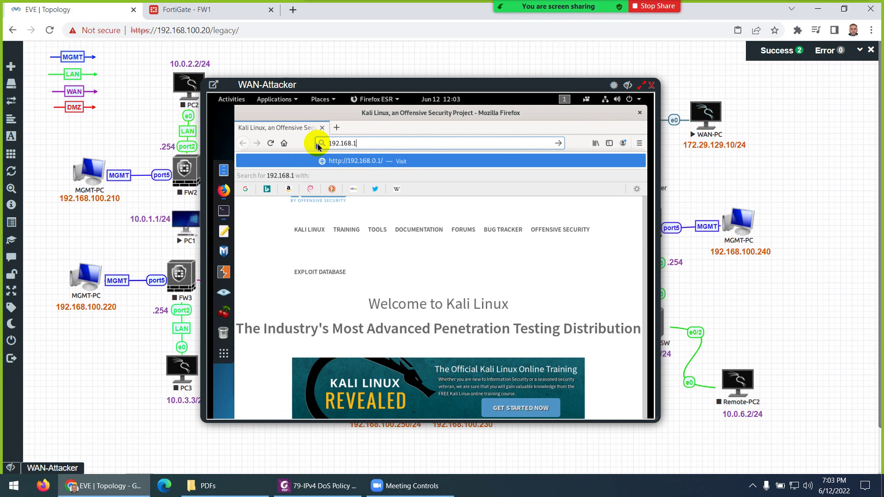
pyautogui.write('.200')
pyautogui.press('Return')
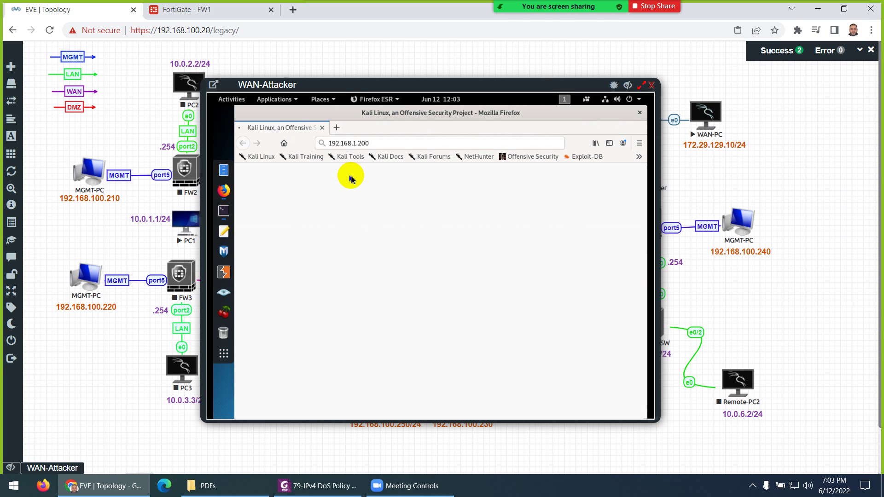
# - Load the second web server at 192.168.1.201 in the attacker's Firefox
pyautogui.click(387, 144)
pyautogui.press('BackSpace')
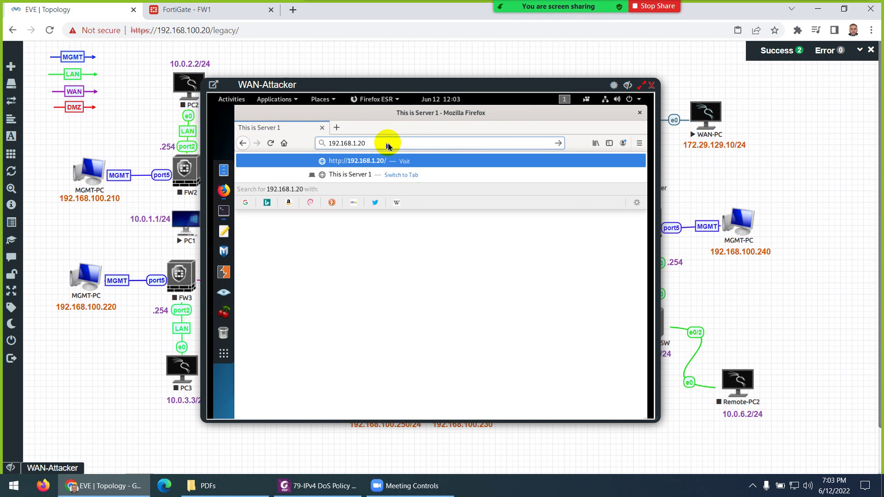
pyautogui.write('1')
pyautogui.press('Return')
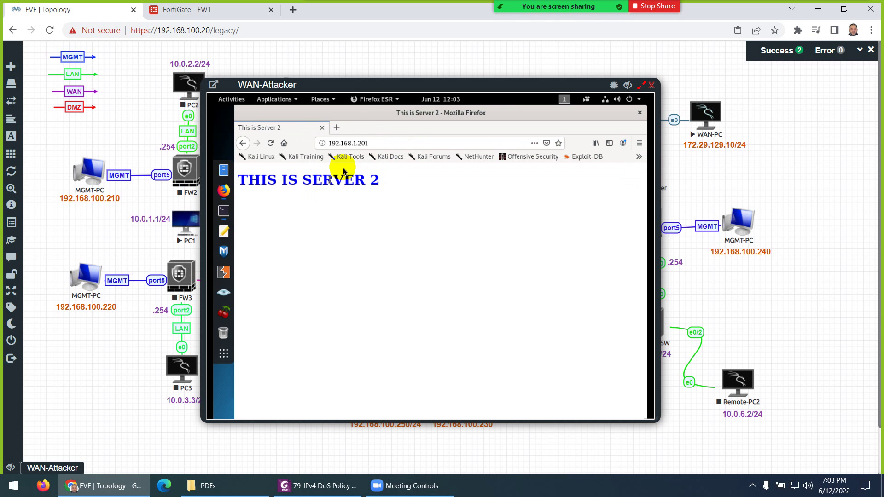
# - Return to the first web server at 192.168.1.200 in the attacker's Firefox
pyautogui.click(373, 144)
pyautogui.press('BackSpace')
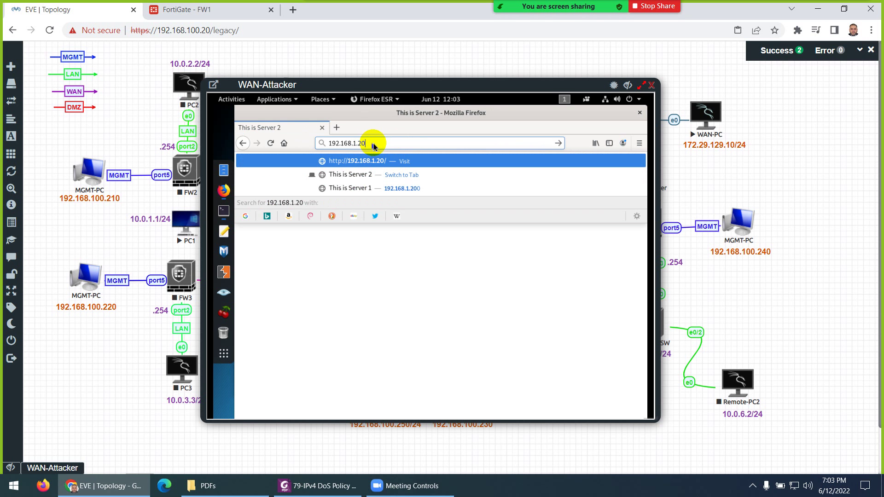
pyautogui.write('0')
pyautogui.press('Return')
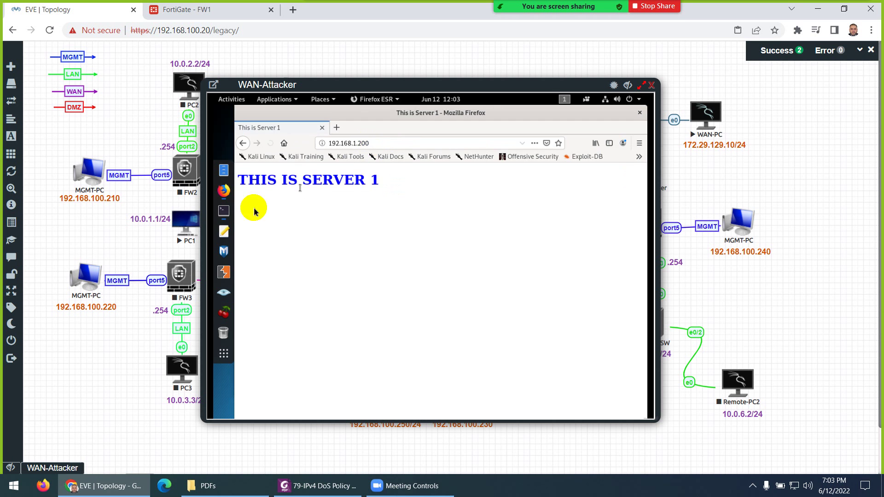
# - Bring the attacker's terminal to the front and reposition the WAN-Attacker console window over the topology
pyautogui.click(224, 212)
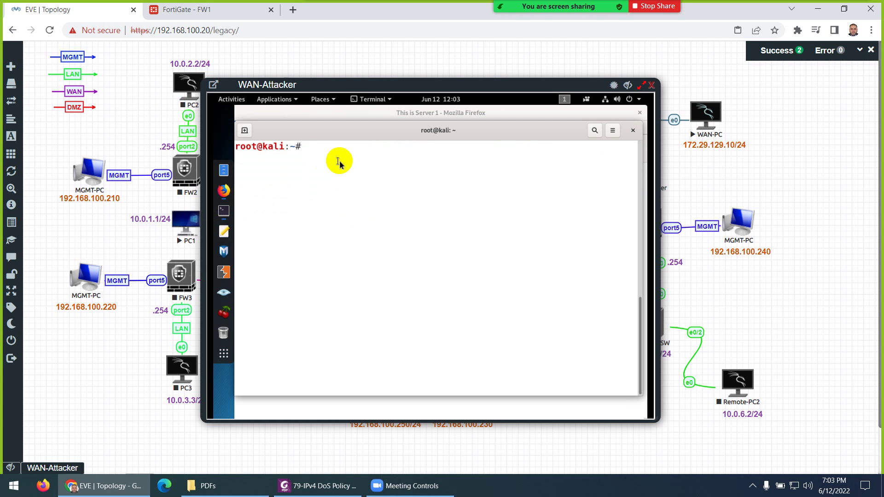
pyautogui.click(231, 101)
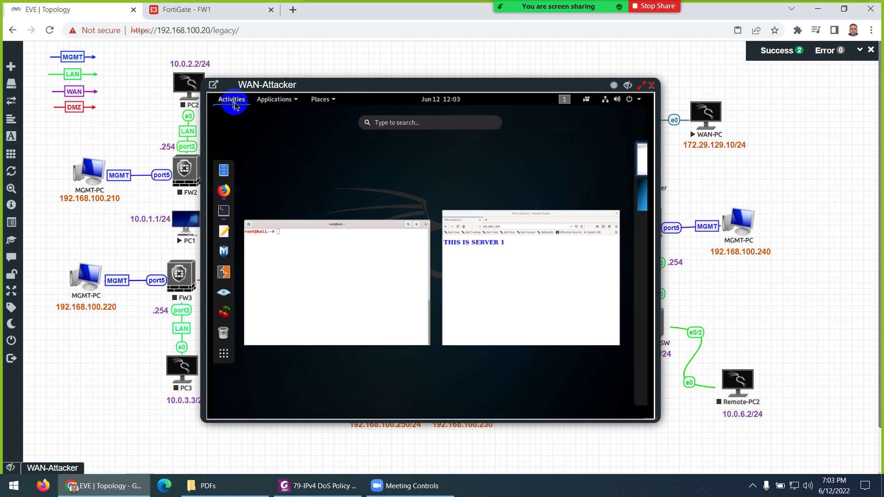
pyautogui.click(264, 104)
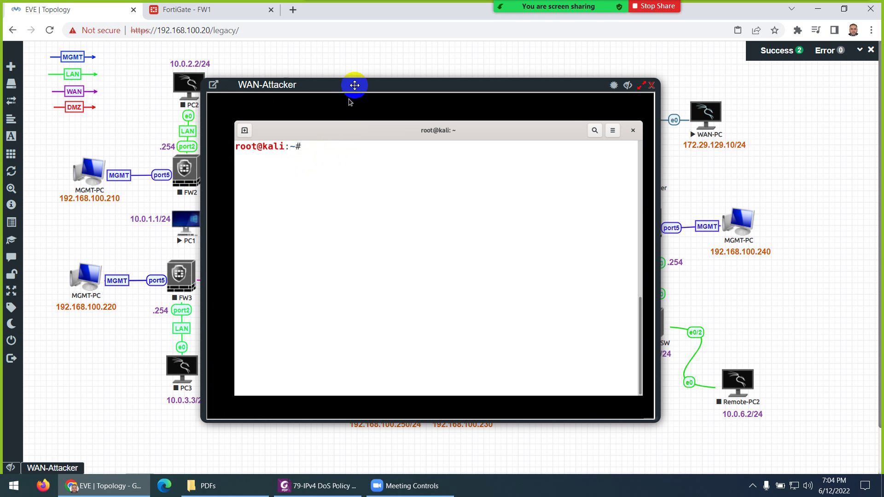
pyautogui.moveTo(351, 84); pyautogui.dragTo(394, 88)
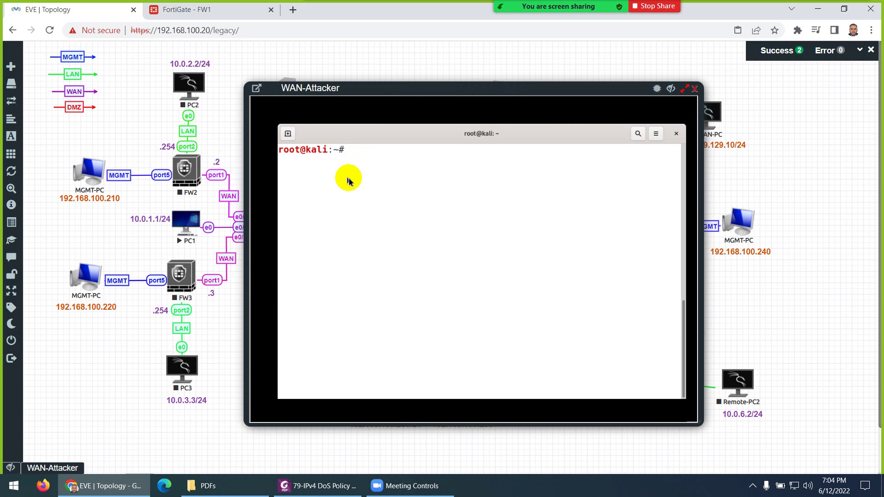
pyautogui.click(367, 214)
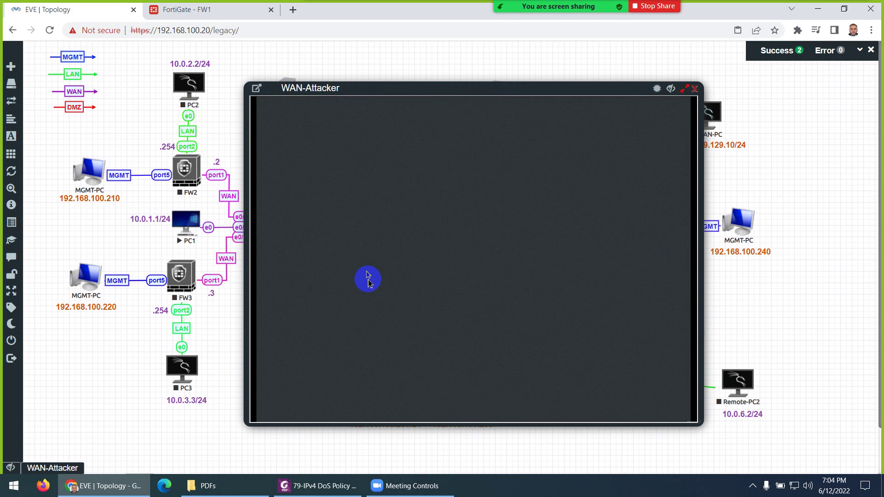
pyautogui.click(366, 231)
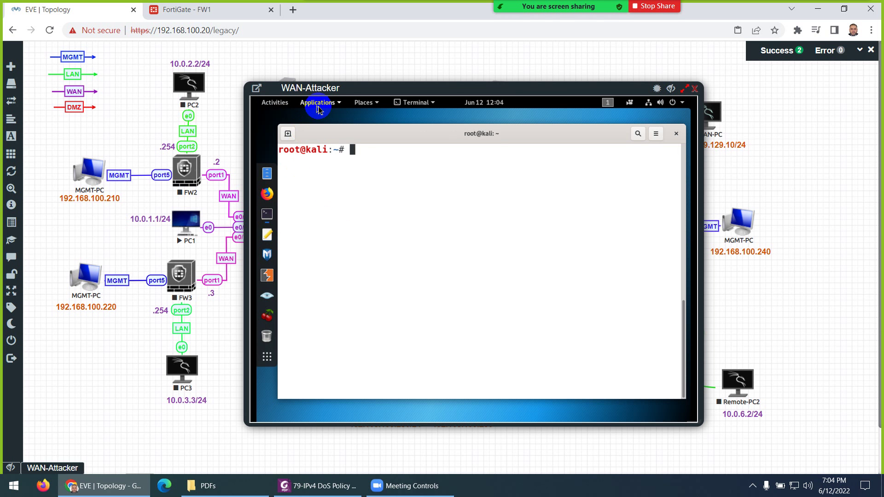
# - Launch Zenmap from the Information Gathering applications on the WAN-Attacker
pyautogui.click(317, 109)
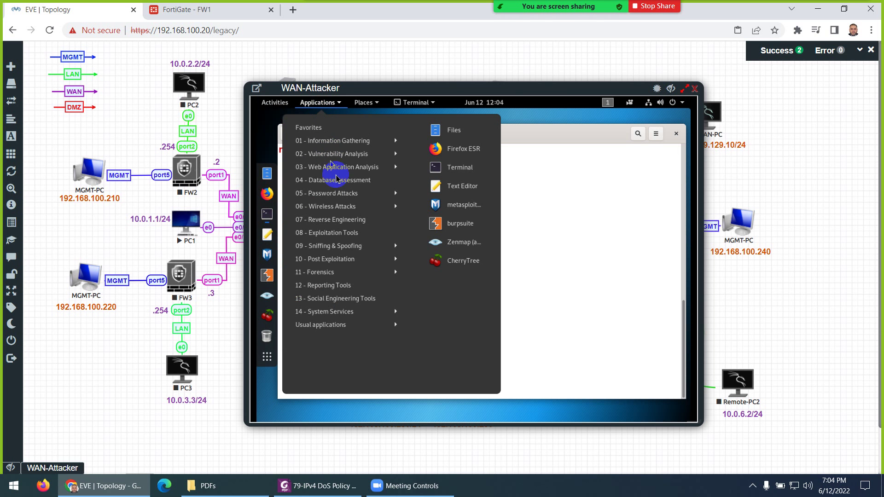
pyautogui.moveTo(306, 232)
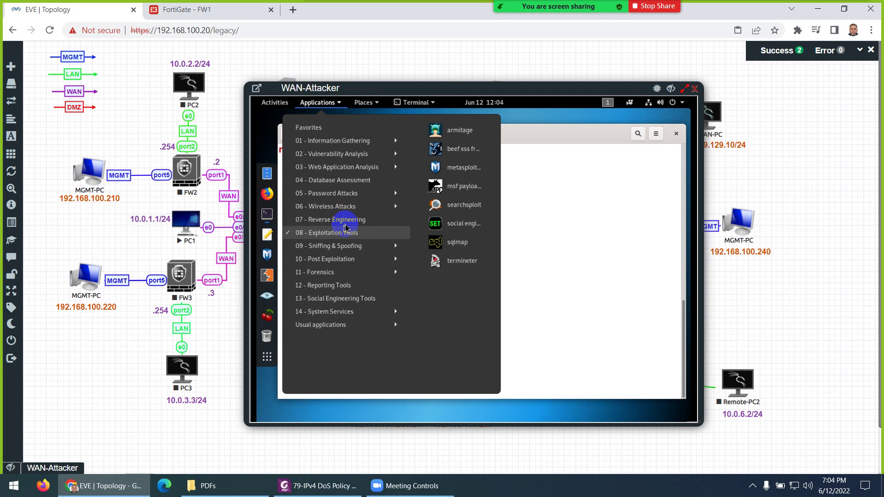
pyautogui.click(339, 144)
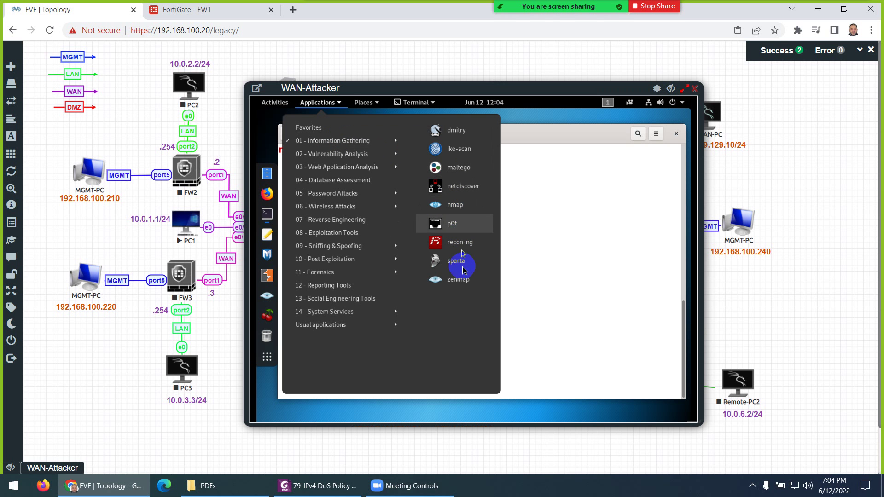
pyautogui.click(455, 284)
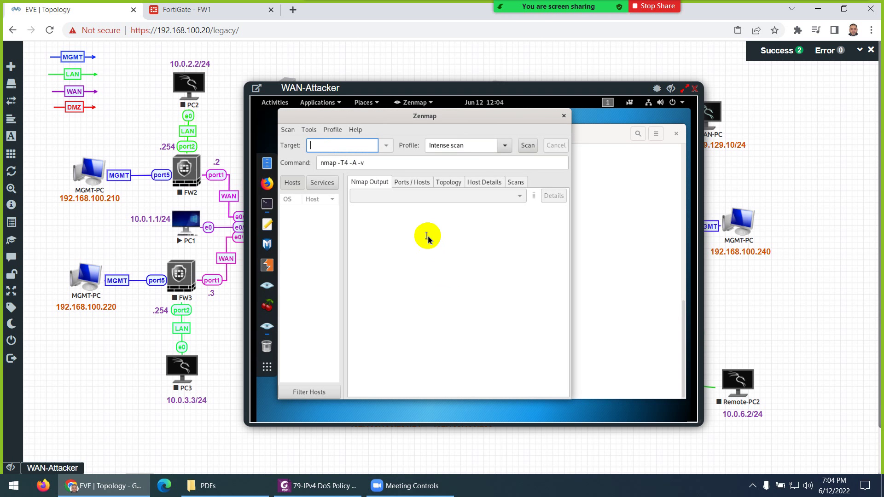
# - Scan target 192.168.1.200 in Zenmap using the "Intense scan, all TCP ports" profile
pyautogui.write('192.168.1.200')
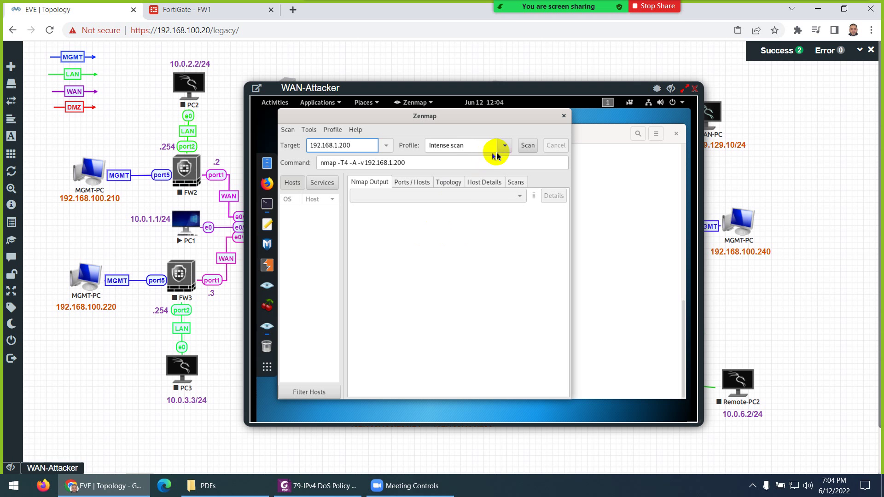
pyautogui.click(504, 149)
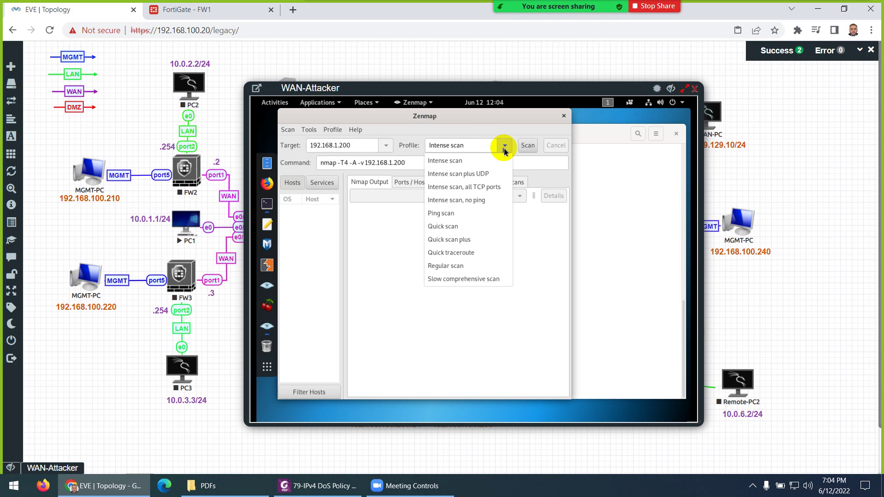
pyautogui.click(486, 186)
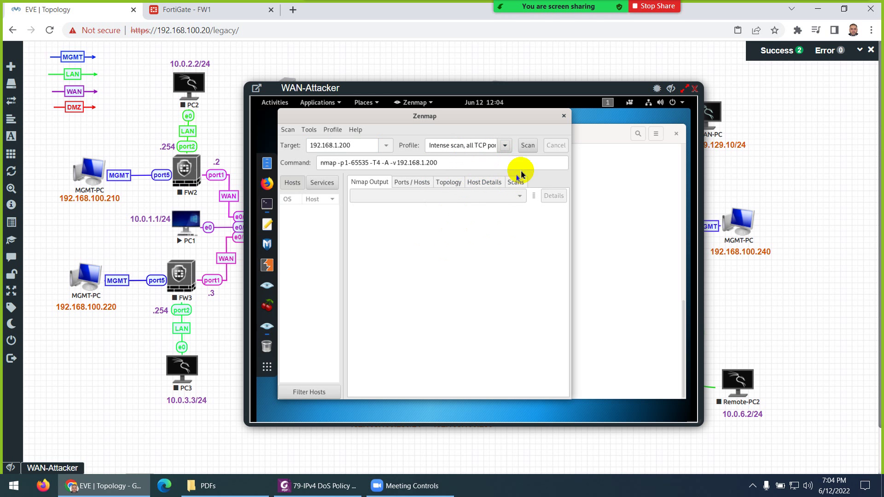
pyautogui.click(528, 145)
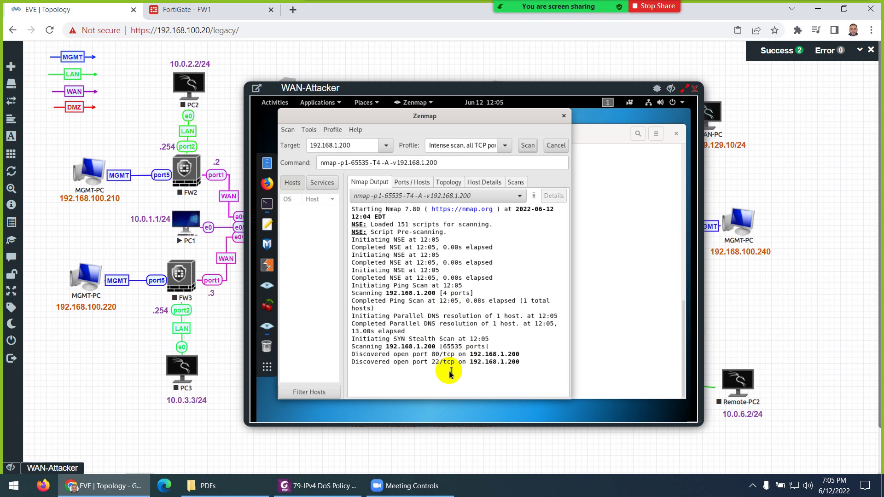
# - Examine the discovered open ports in the scan output and the nmap command used for the scan
pyautogui.click(480, 357)
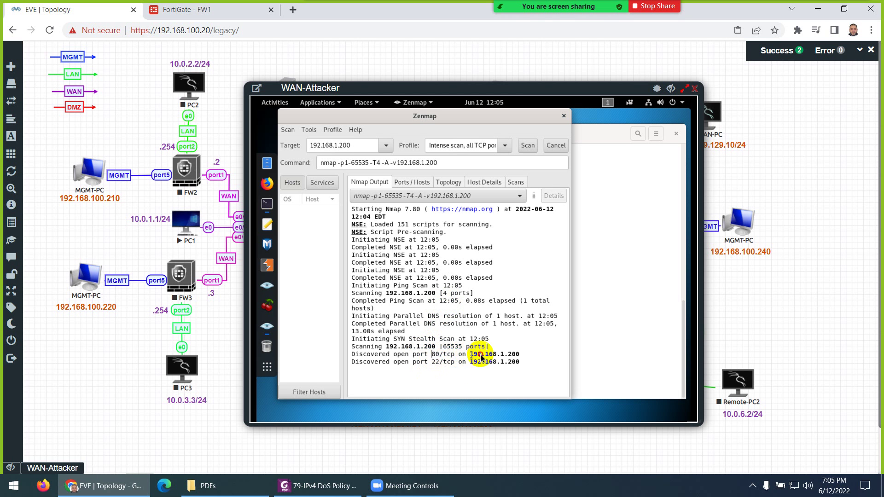
pyautogui.moveTo(520, 356); pyautogui.dragTo(431, 365)
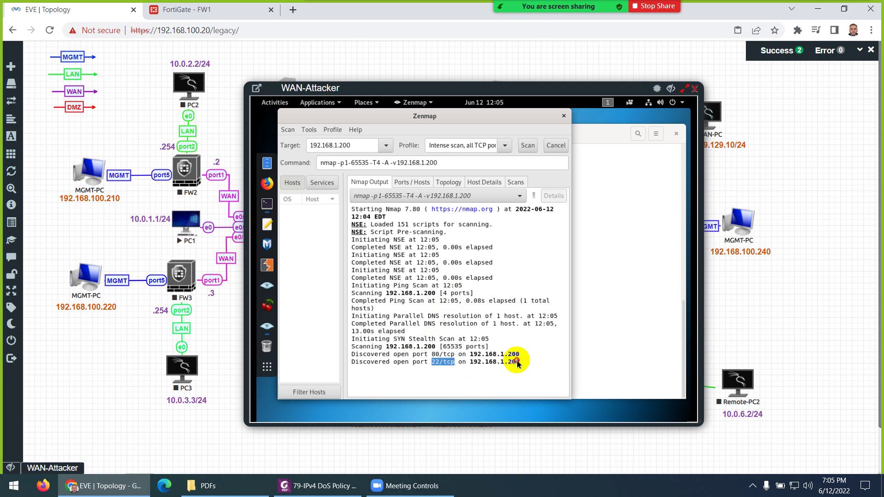
pyautogui.moveTo(517, 363); pyautogui.dragTo(516, 363)
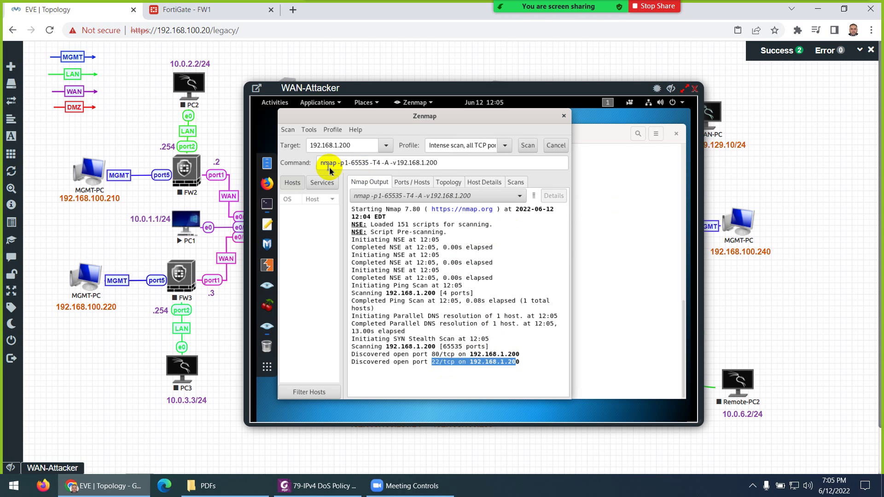
pyautogui.moveTo(442, 164); pyautogui.dragTo(324, 165)
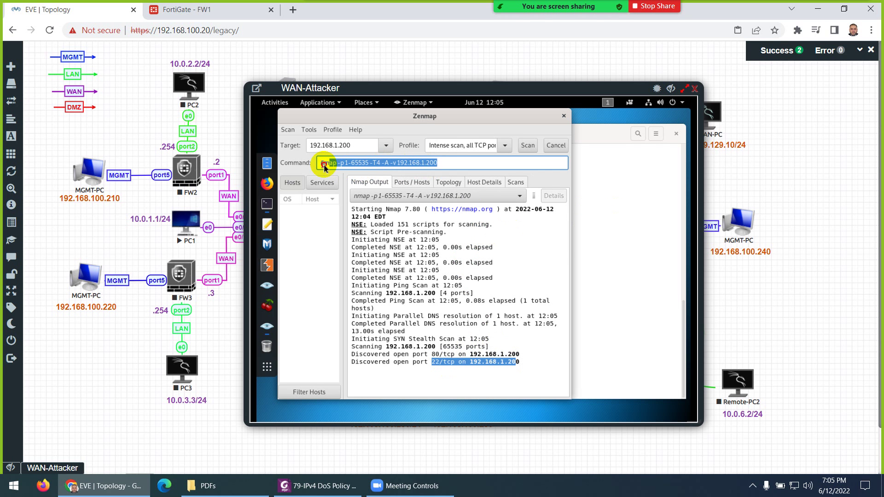
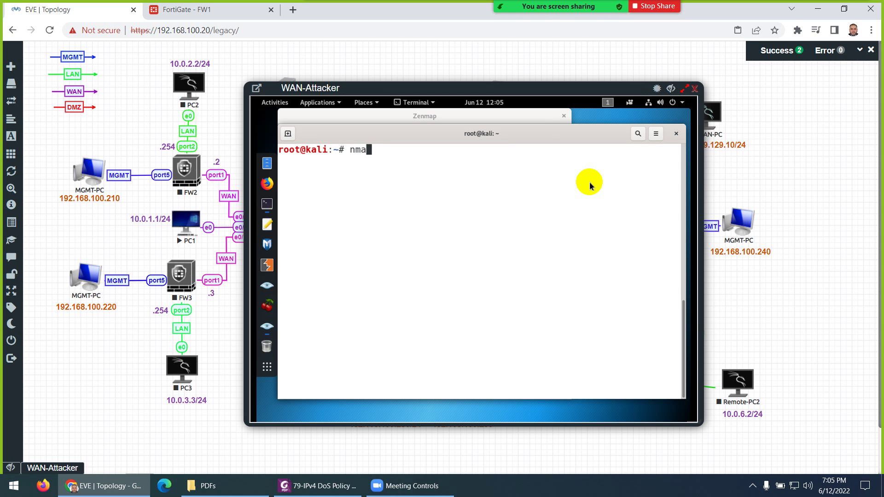
# - Run an nmap OS detection scan of 192.168.1.200 from the WAN-Attacker terminal using nmap -O
pyautogui.write(' -O')
pyautogui.write('192.168.1.200')
pyautogui.press('Return')
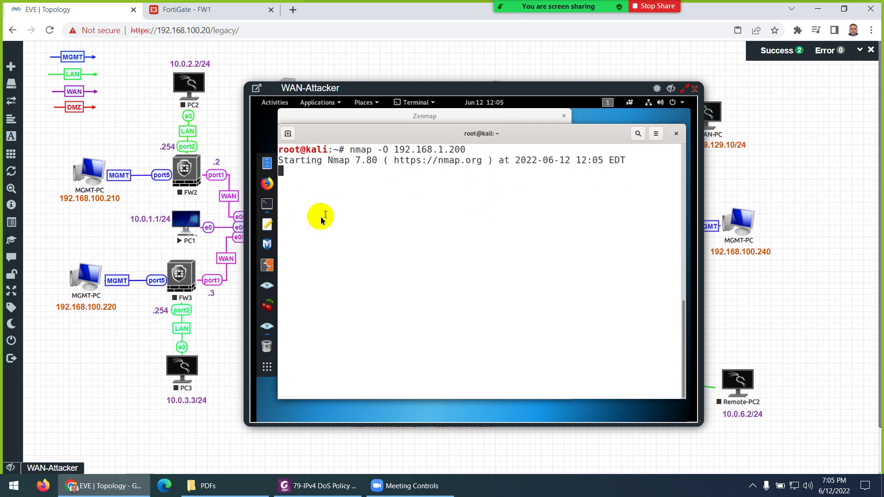
# - Switch to the FortiGate FW1 page and view the Forward Traffic log for the scan traffic
pyautogui.click(193, 10)
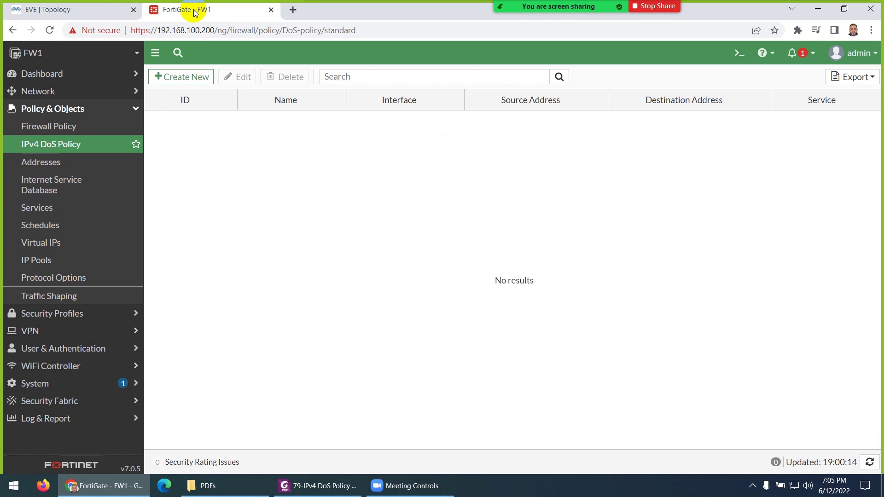
pyautogui.click(51, 419)
pyautogui.click(42, 268)
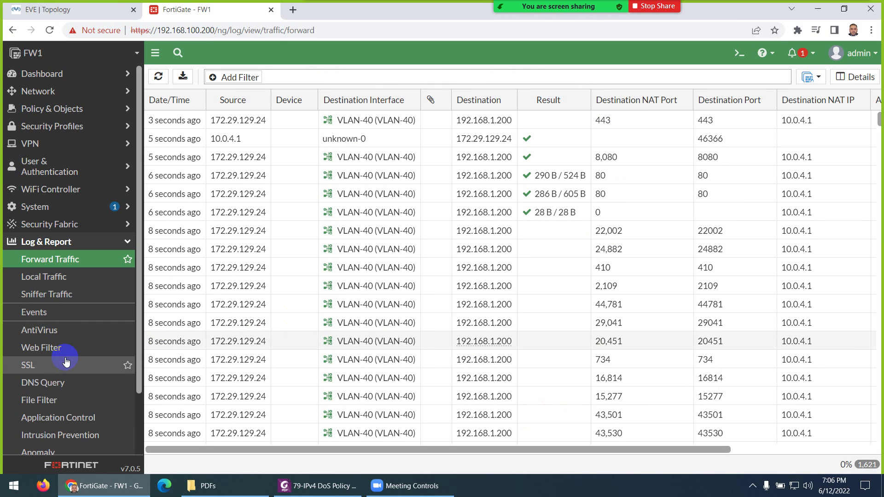
# - Return to the EVE topology, review the open ports in the WAN-Attacker's nmap results, and clear the terminal
pyautogui.click(90, 10)
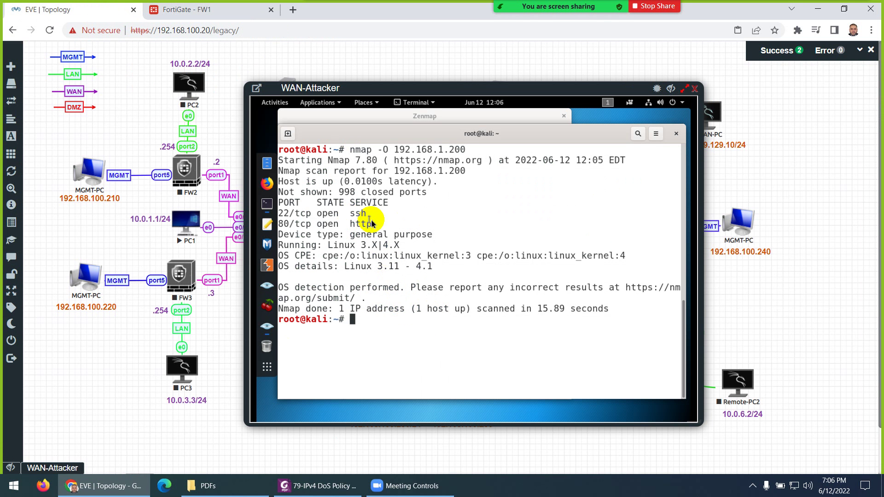
pyautogui.moveTo(372, 224); pyautogui.dragTo(278, 213)
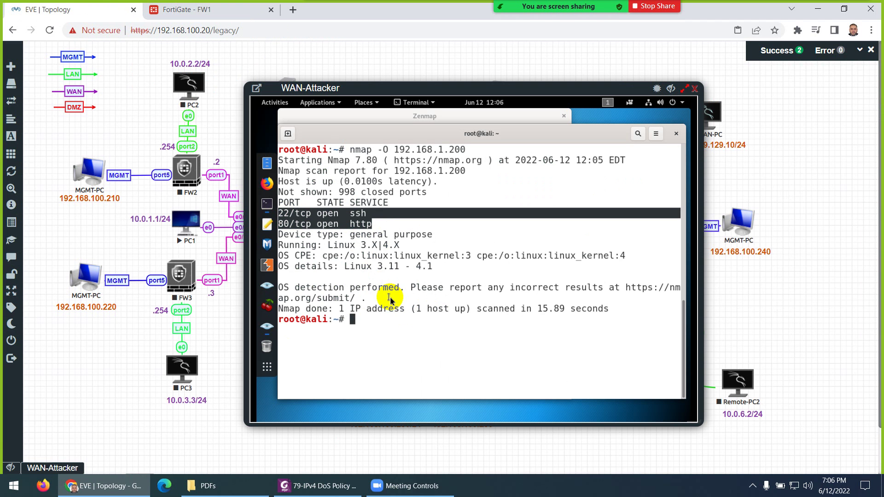
pyautogui.click(385, 331)
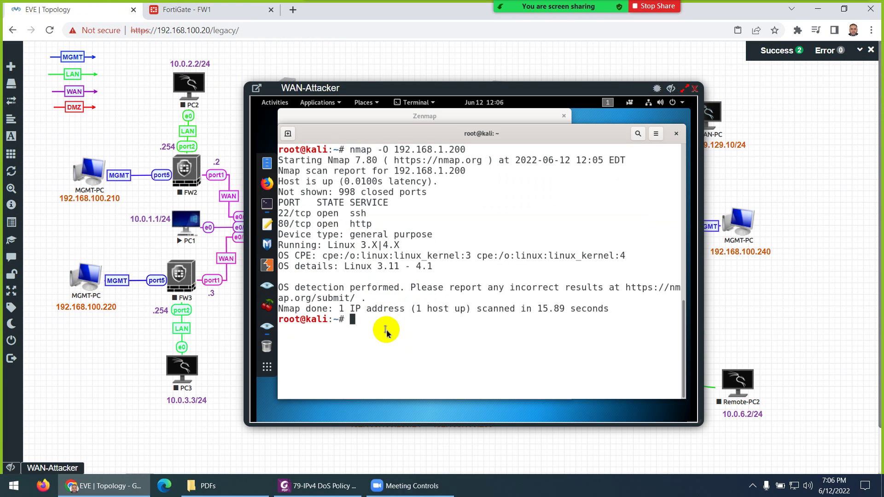
pyautogui.hotkey('ctrl', 'l')
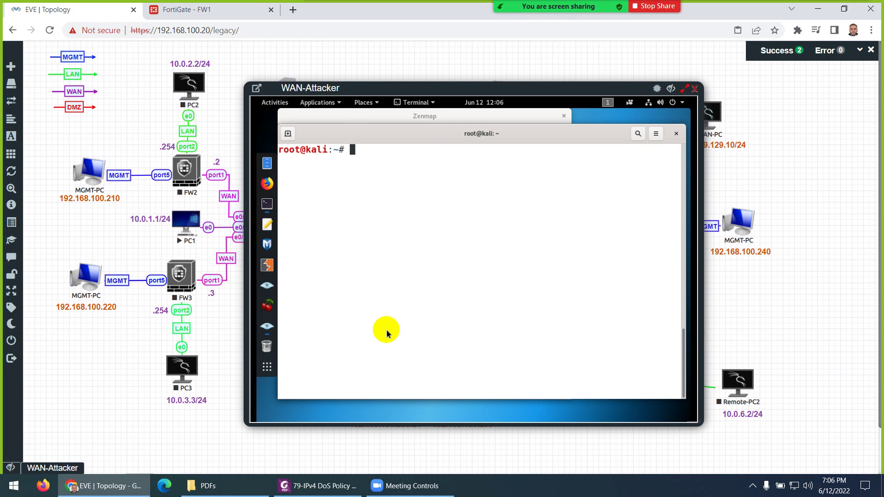
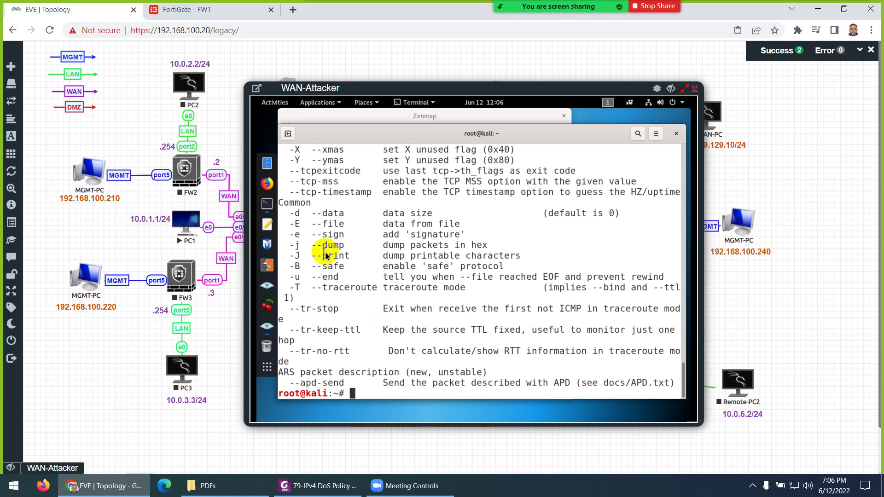
# - Examine the hping3 help for the ICMP, UDP and scan modes and the -a spoof option, and clear the terminal
pyautogui.scroll(8, 325, 256)
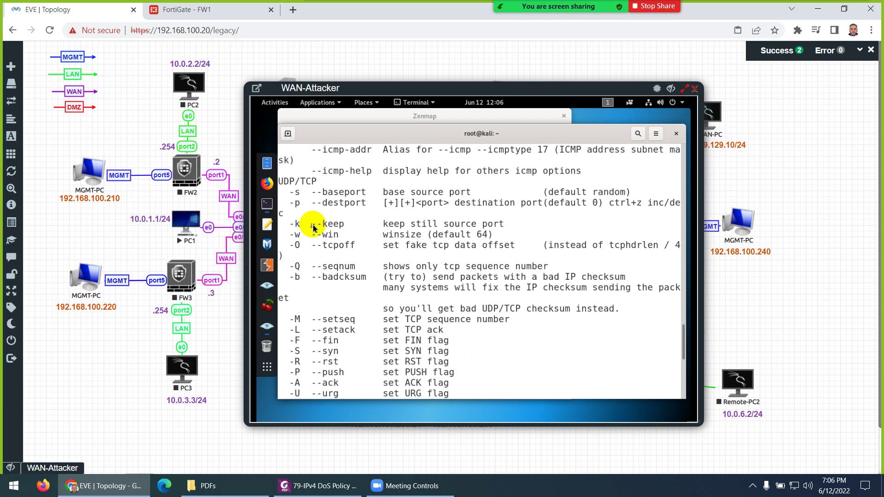
pyautogui.scroll(2, 313, 227)
pyautogui.scroll(4, 325, 228)
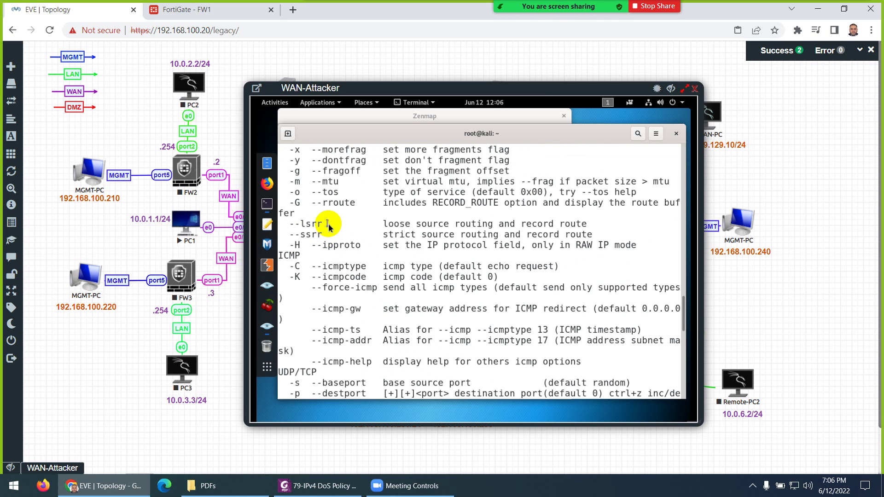
pyautogui.scroll(6, 328, 227)
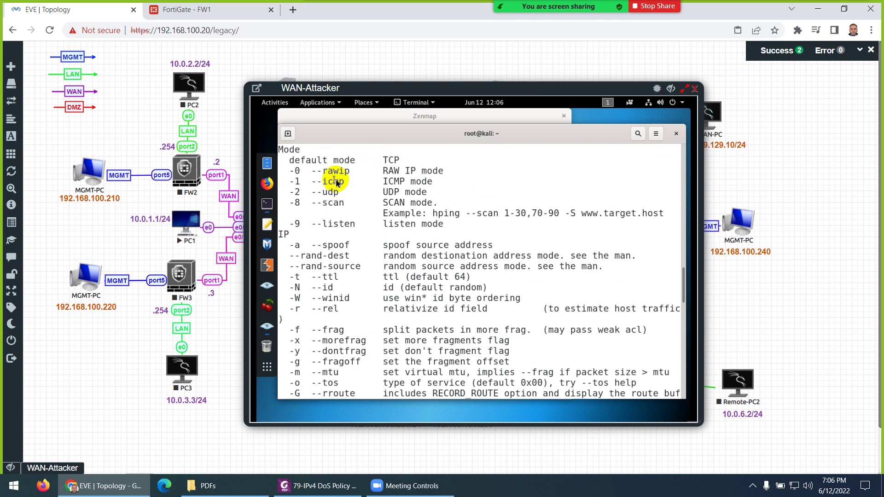
pyautogui.moveTo(295, 181); pyautogui.dragTo(337, 207)
pyautogui.click(342, 209)
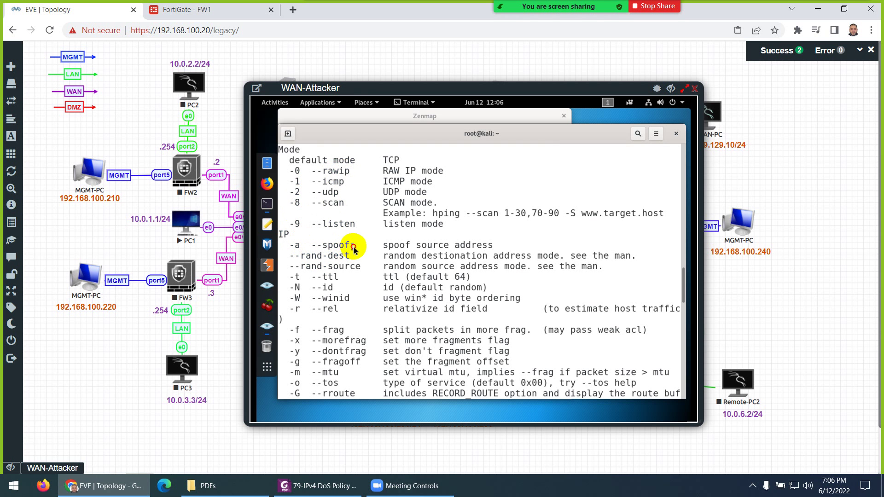
pyautogui.moveTo(300, 247); pyautogui.dragTo(289, 247)
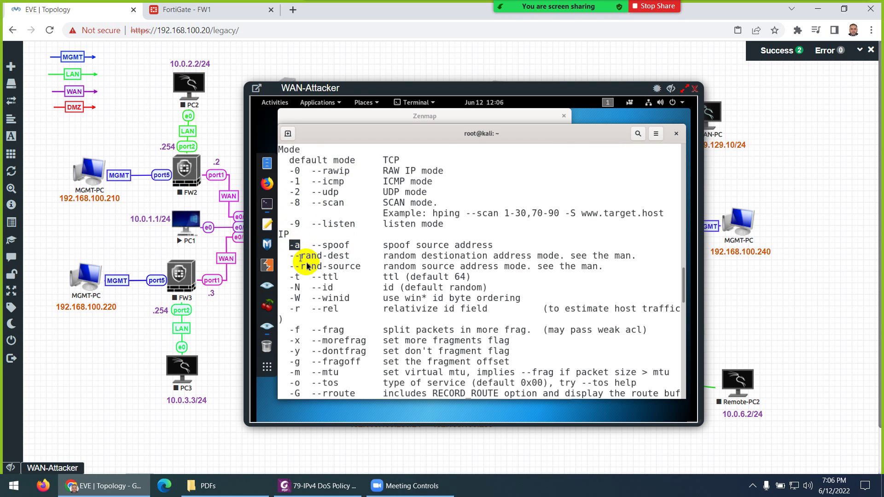
pyautogui.scroll(-12, 350, 313)
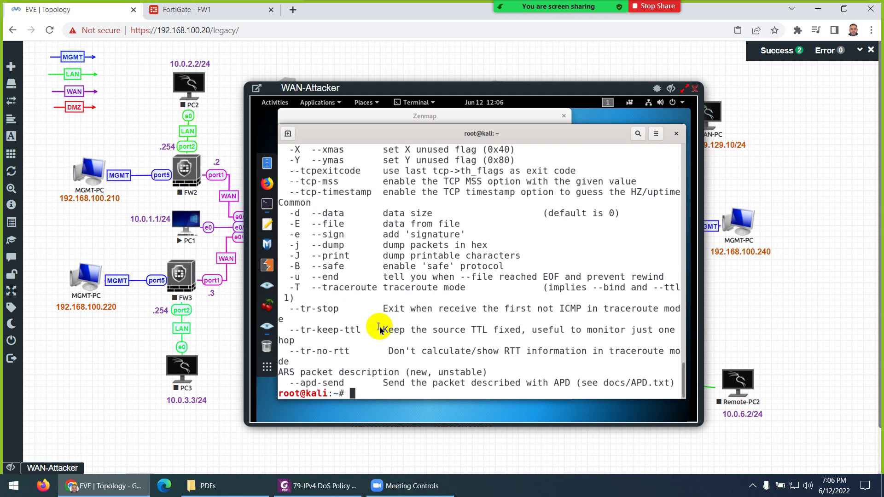
pyautogui.hotkey('ctrl', 'l')
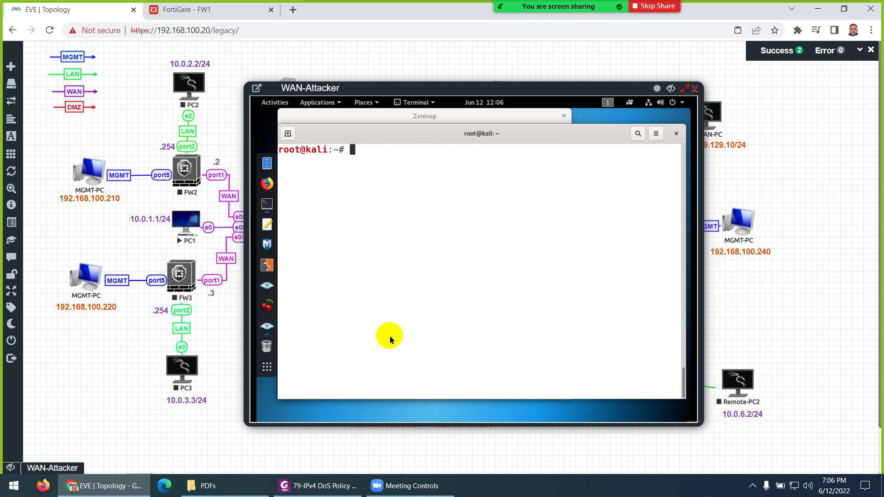
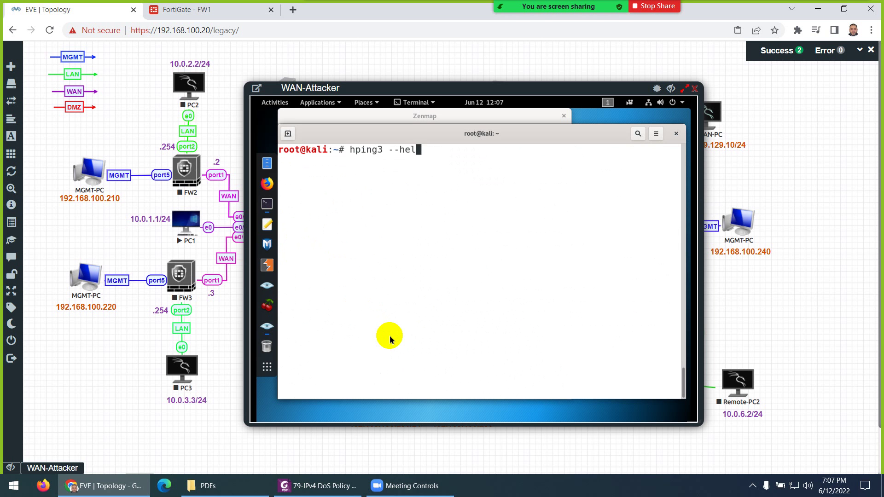
# - Remove the partially entered --help option from the hping3 command at the prompt
pyautogui.press('BackSpace')
pyautogui.press('BackSpace')
pyautogui.press('BackSpace')
pyautogui.press('BackSpace')
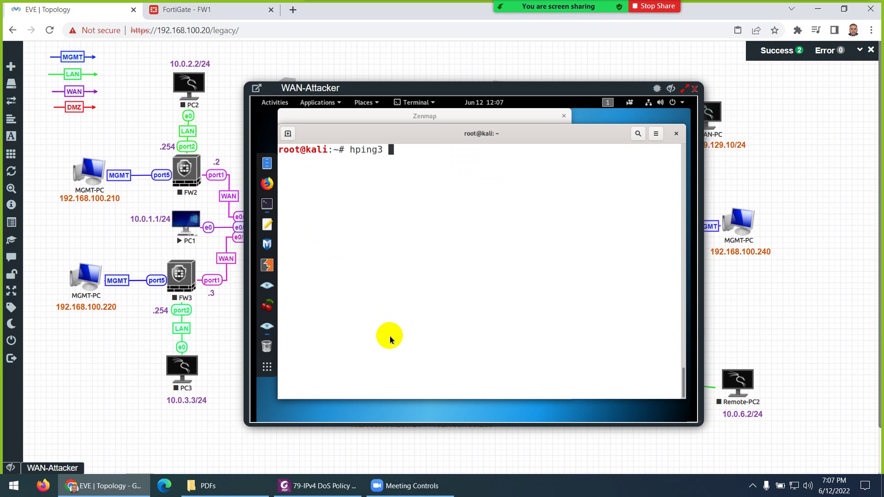
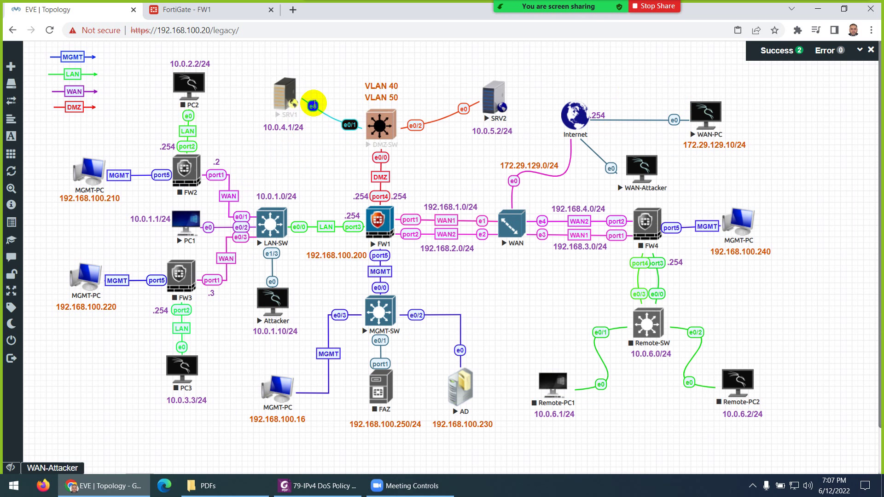
# - Try to start a packet capture on SRV1's e0 interface from the topology
pyautogui.rightClick(318, 106)
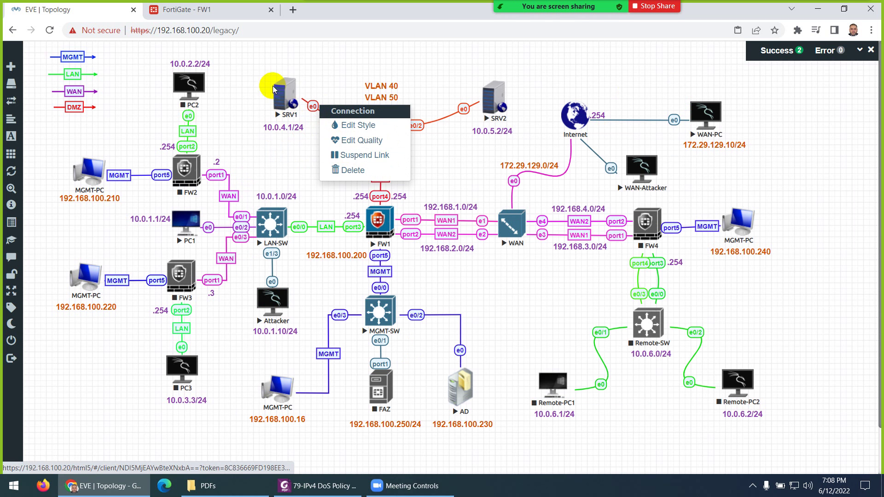
pyautogui.rightClick(285, 94)
pyautogui.moveTo(326, 171)
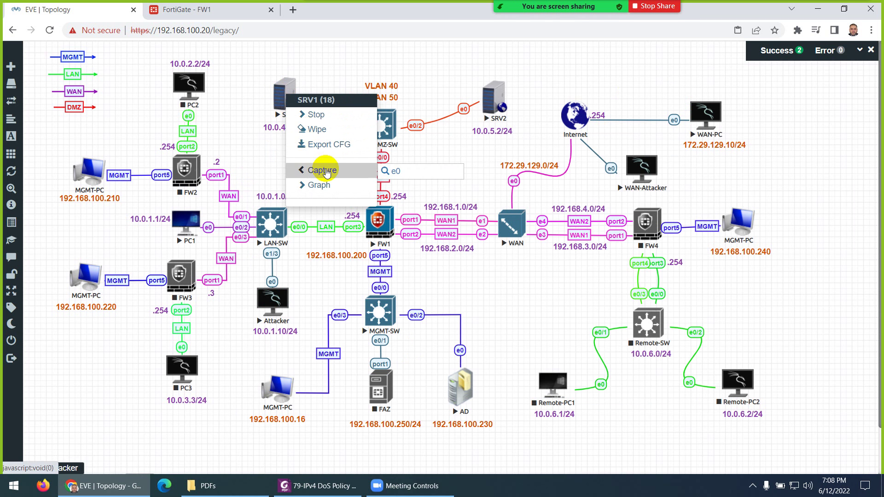
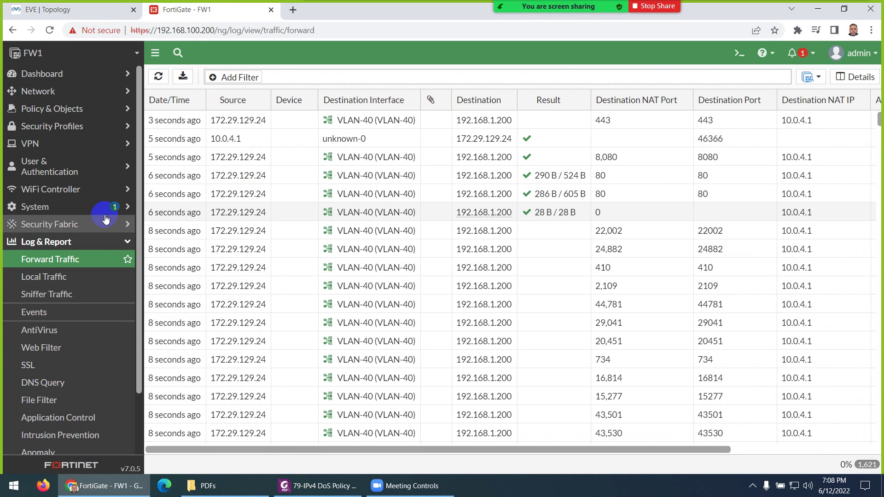
# - Refresh the FortiGate Forward Traffic log to check the newest sessions to 192.168.1.200
pyautogui.click(158, 76)
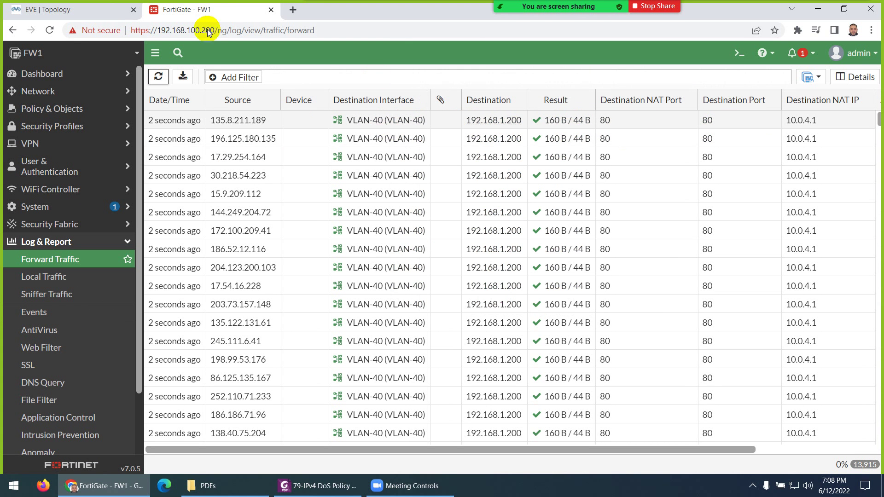
# - Close the unreachable SRV1_e0 capture window in the EVE topology and restart the capture with the Ethernet data link type
pyautogui.click(62, 11)
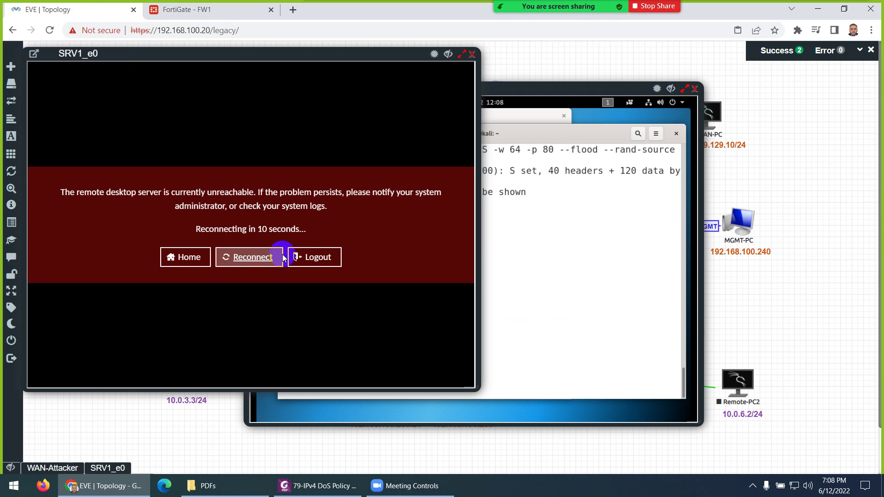
pyautogui.click(472, 55)
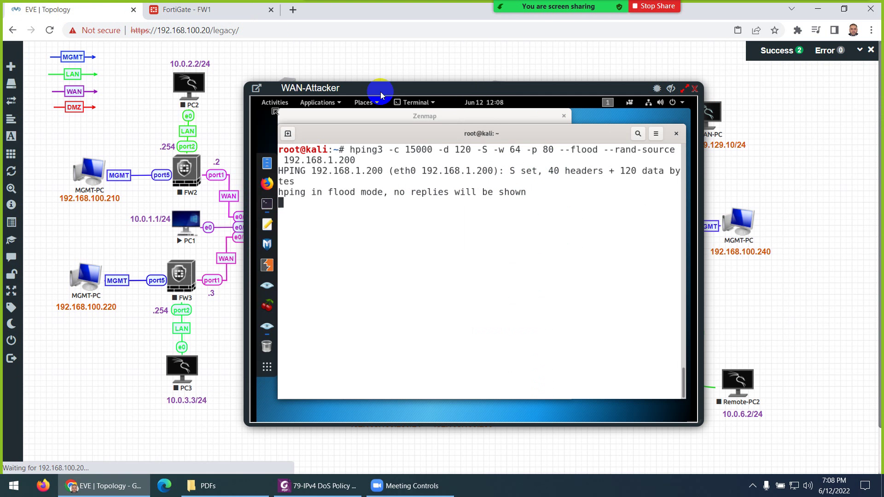
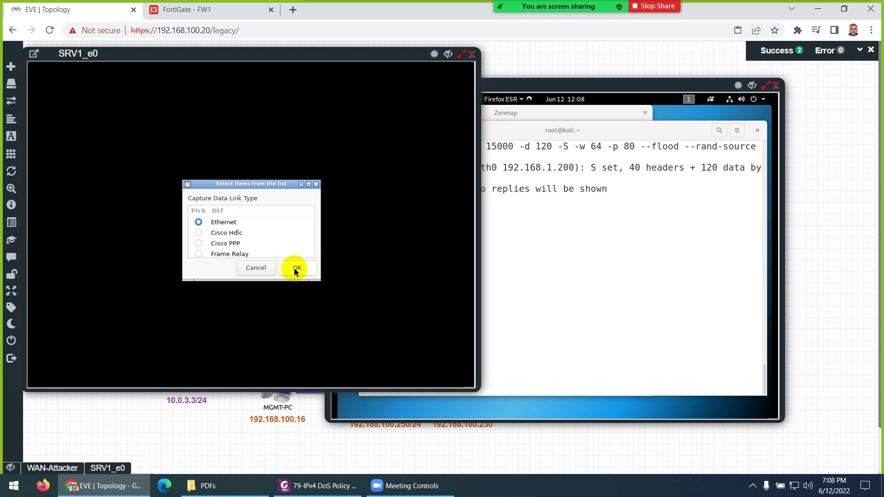
pyautogui.click(295, 268)
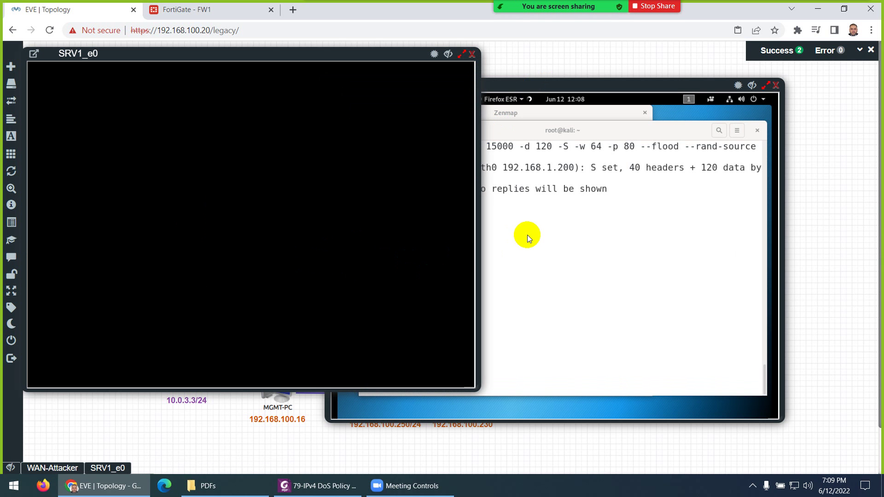
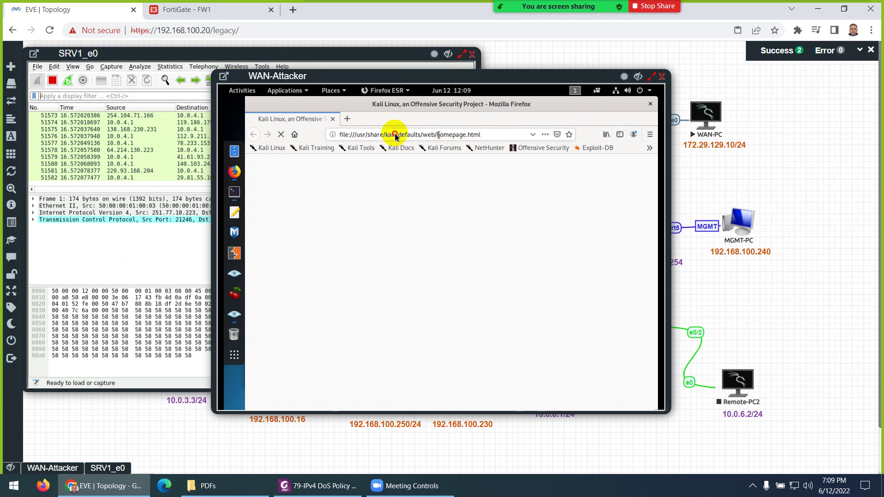
# - Load 192.168.1.200 in Firefox on the WAN-Attacker to test the web server
pyautogui.click(361, 135)
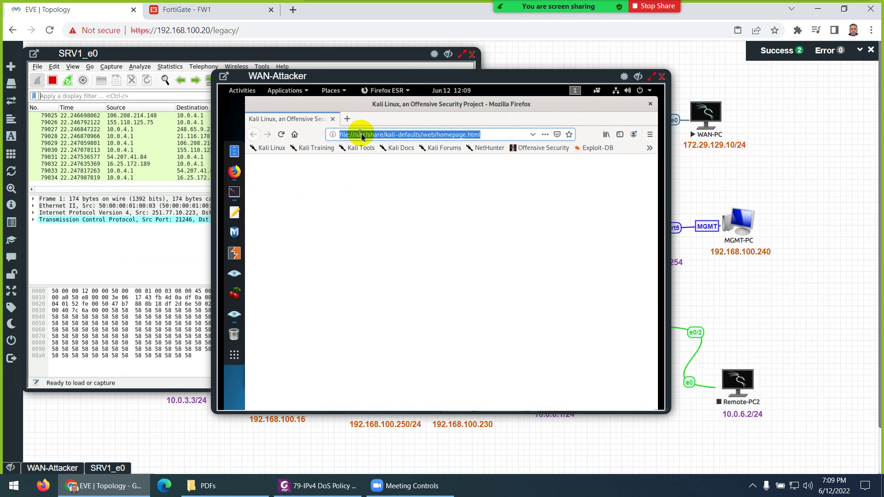
pyautogui.write('192.168.1.200')
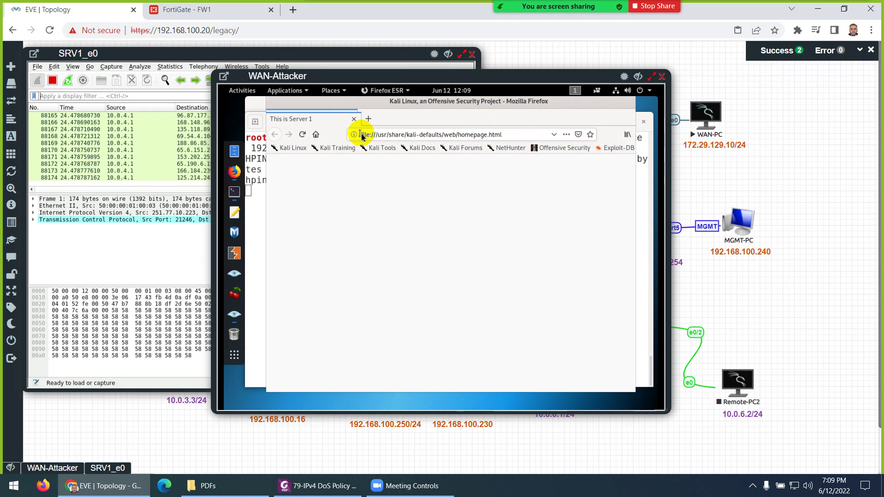
# - Load 192.168.1.200 in WAN-Attacker's Firefox browser, and clear the terminal
pyautogui.press('Return')
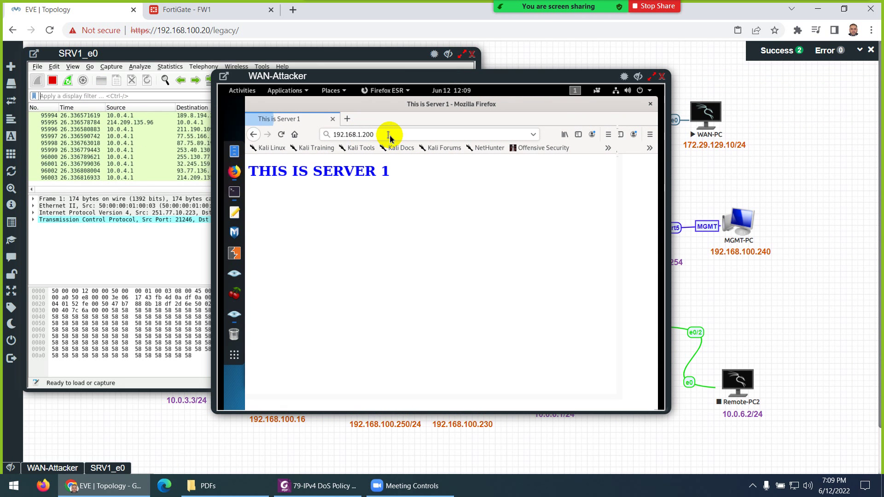
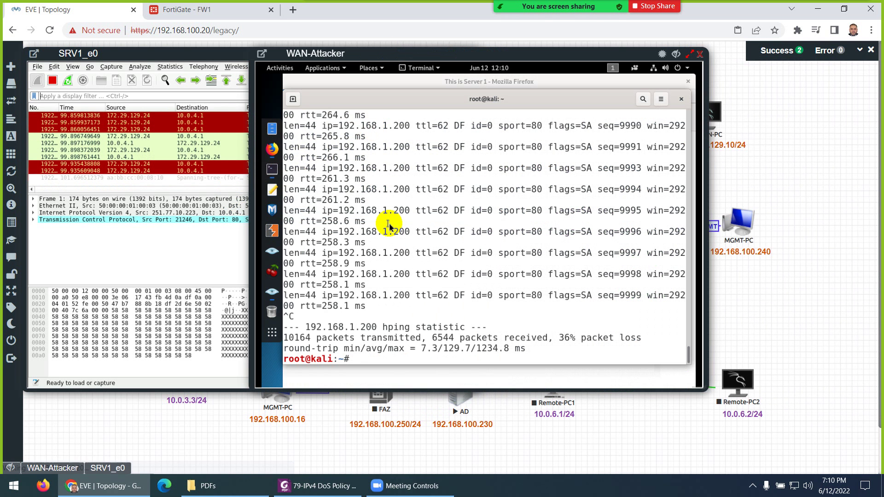
pyautogui.hotkey('ctrl', 'l')
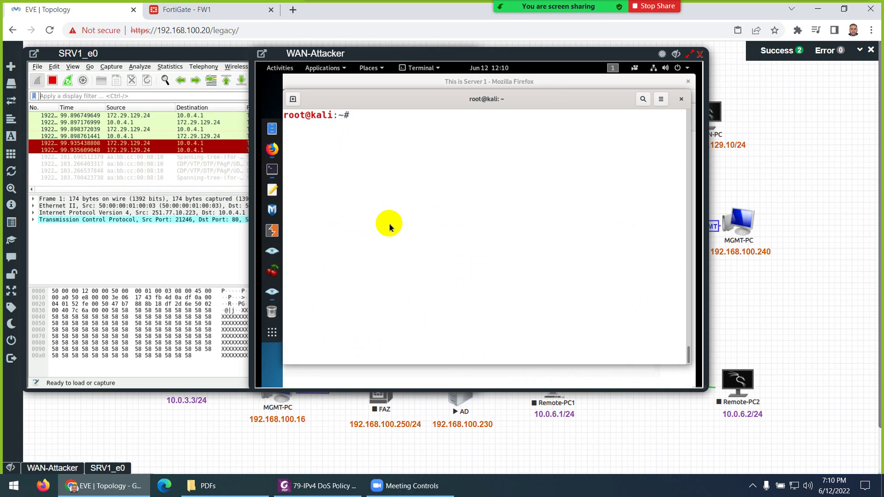
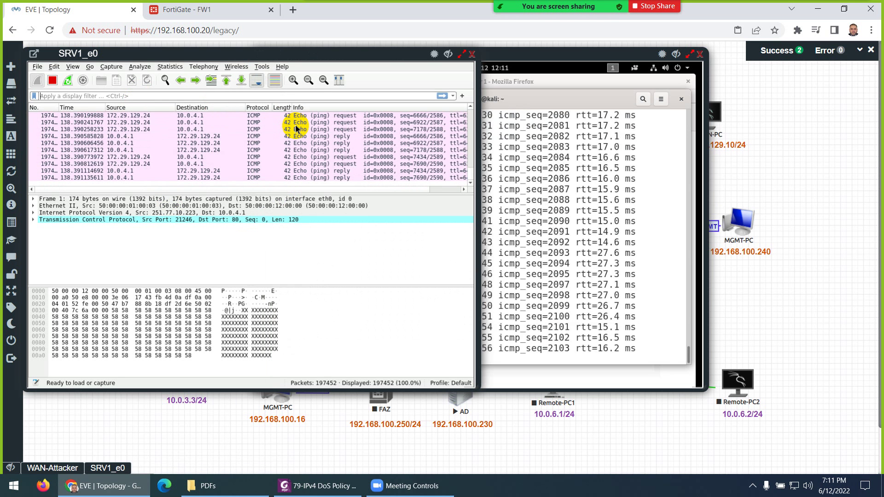
# - Inspect the ICMP flood traffic in the SRV1_e0 capture and stop the hping flood running in WAN-Attacker's terminal
pyautogui.click(463, 136)
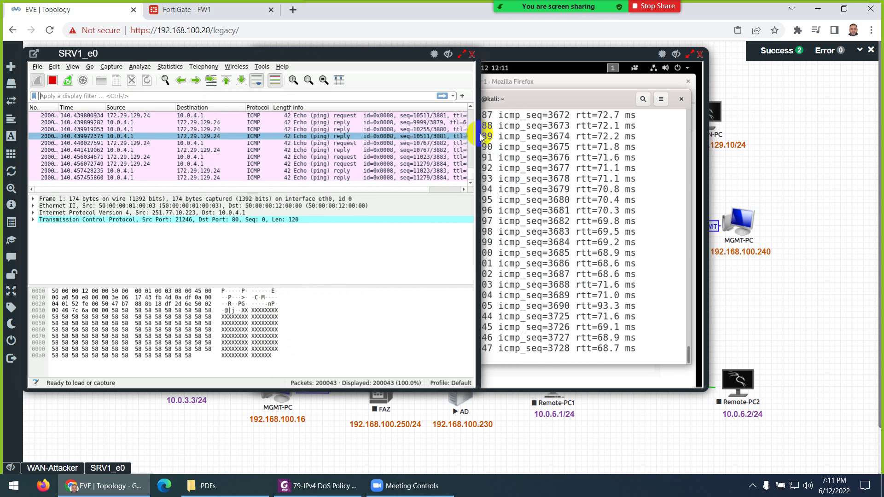
pyautogui.click(538, 197)
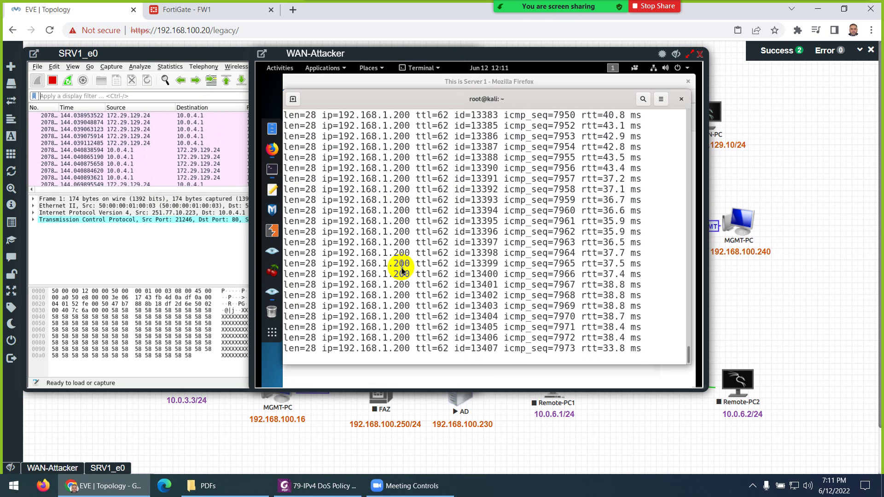
pyautogui.hotkey('ctrl', 'c')
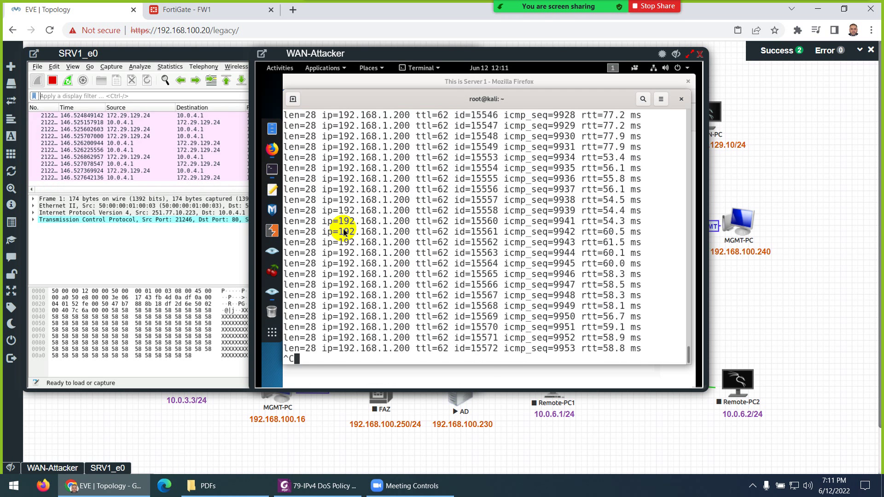
pyautogui.click(201, 54)
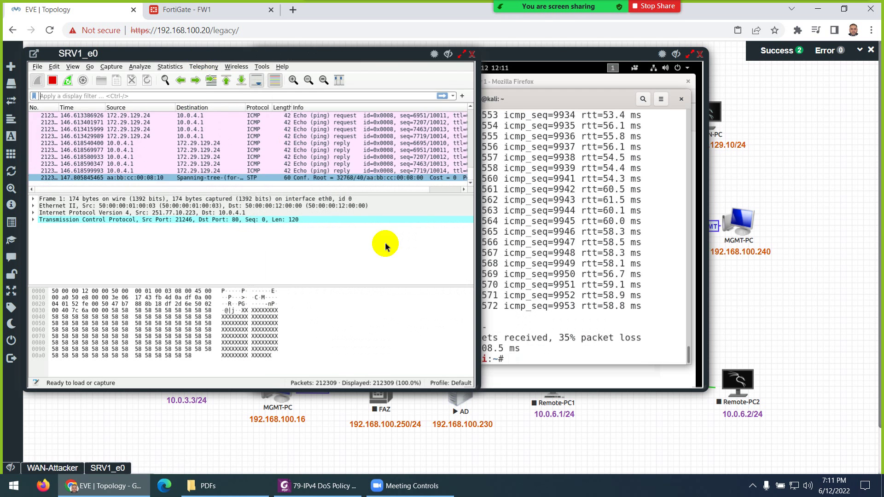
# - Clear WAN-Attacker's terminal and close the SRV1_e0 packet capture window
pyautogui.click(498, 254)
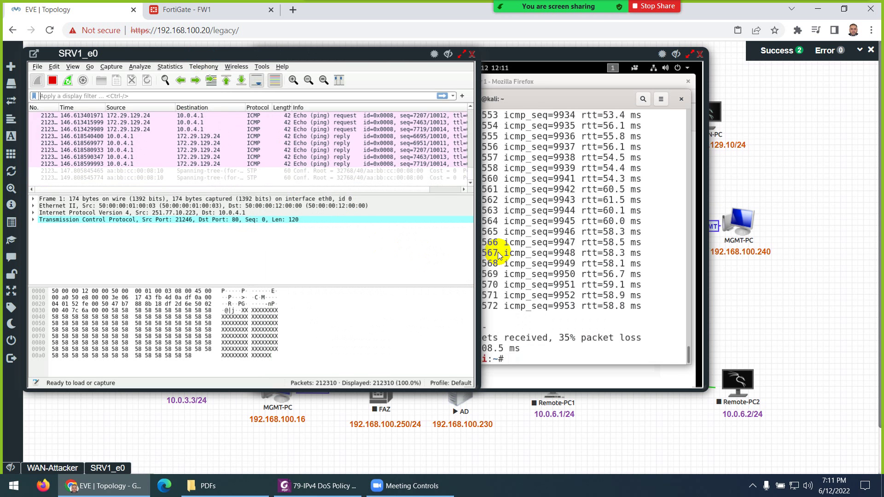
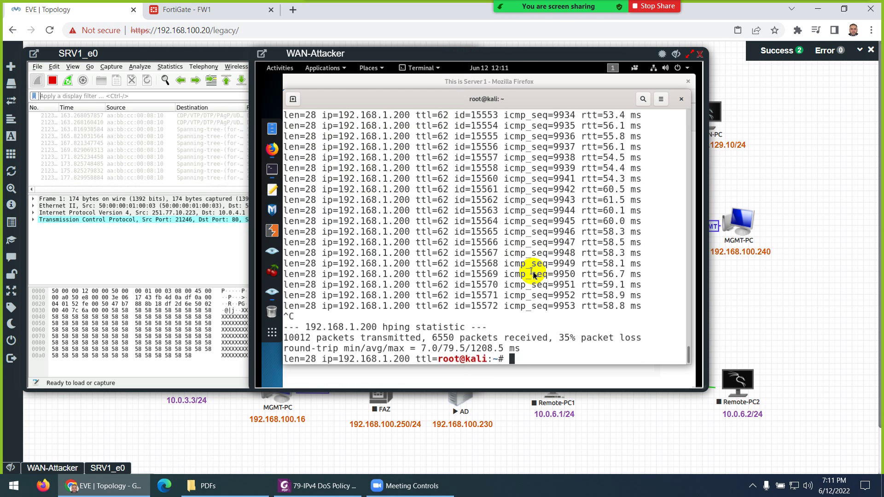
pyautogui.hotkey('ctrl', 'l')
pyautogui.press('Return')
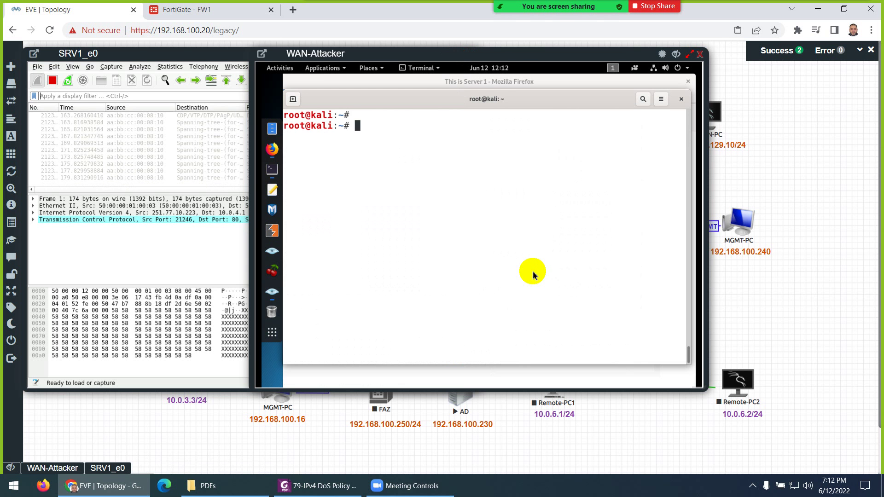
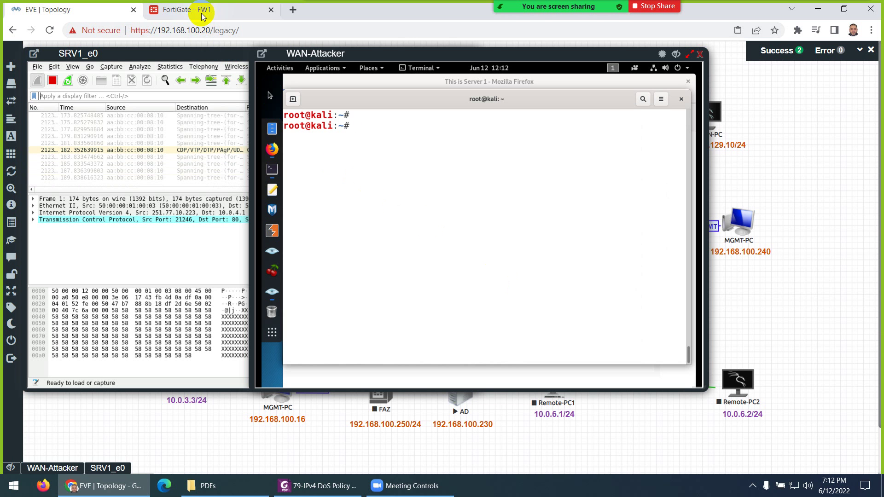
pyautogui.click(182, 57)
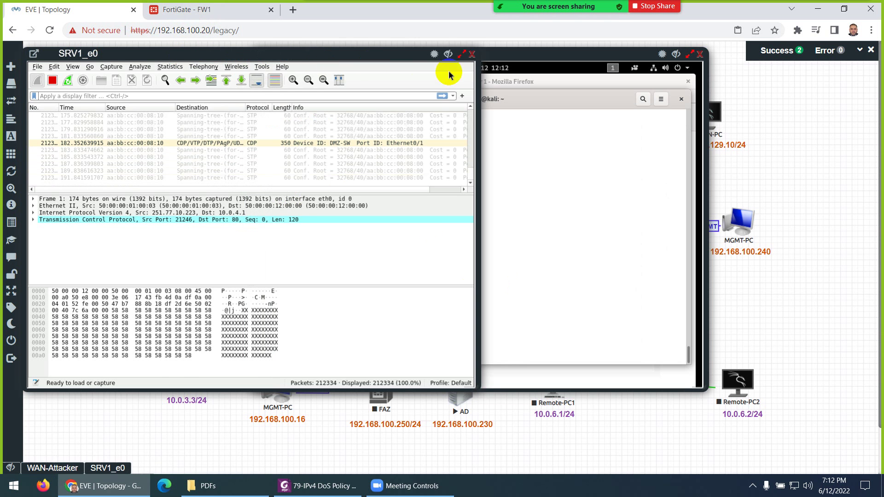
pyautogui.click(480, 53)
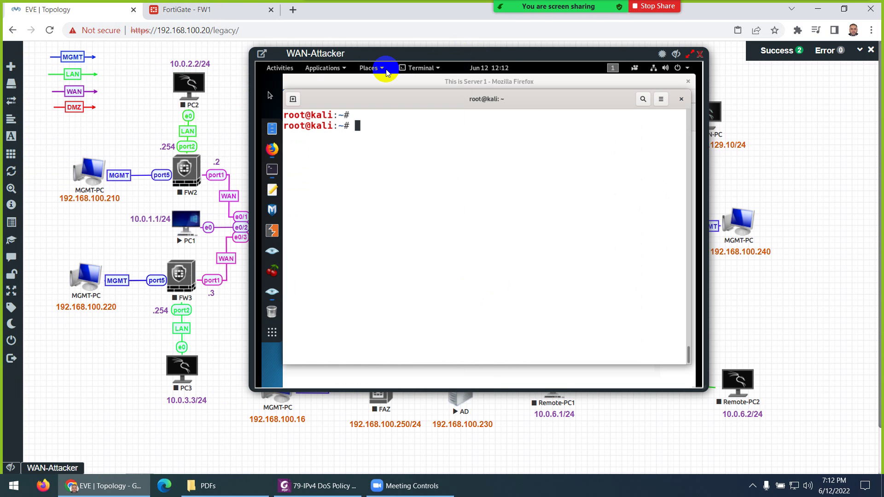
# - Switch to the FortiGate FW1 page and open the list of IPv4 DoS policies
pyautogui.click(203, 13)
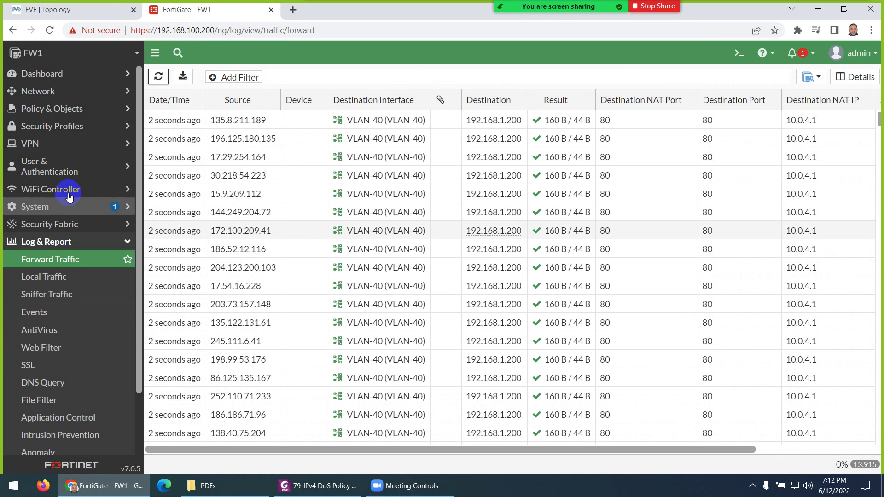
pyautogui.click(52, 114)
pyautogui.click(113, 151)
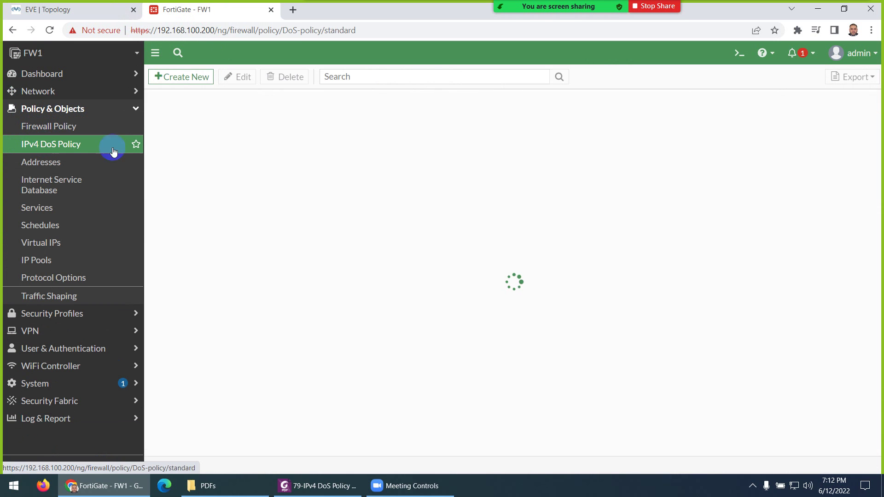
# - Create a new IPv4 DoS policy named DoS_Policy with incoming interface WAN-1 (port1) and source address all
pyautogui.click(182, 77)
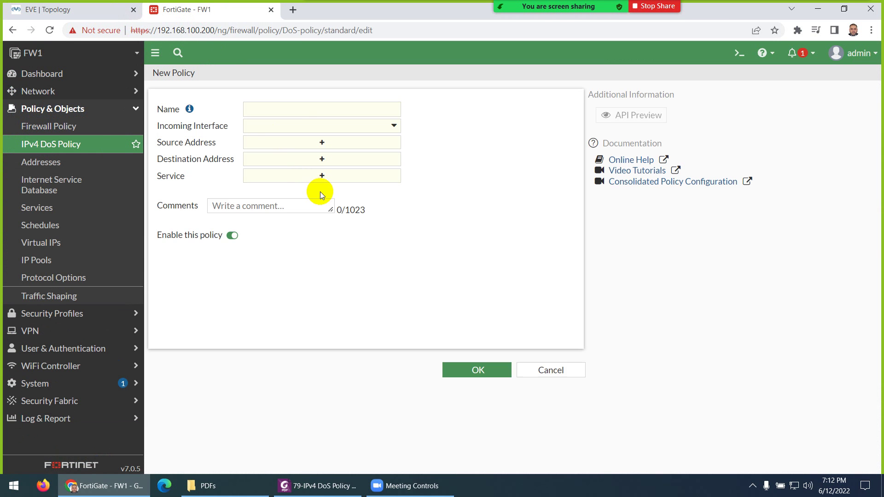
pyautogui.click(276, 110)
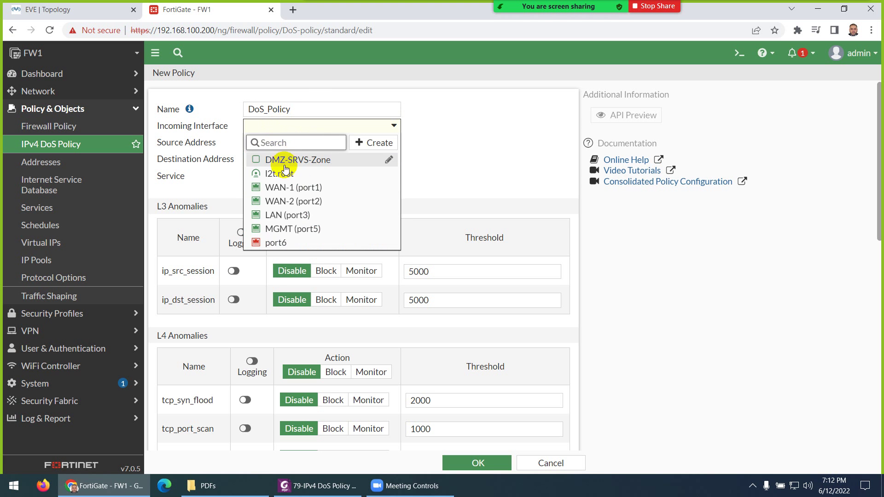
pyautogui.click(281, 188)
pyautogui.click(270, 148)
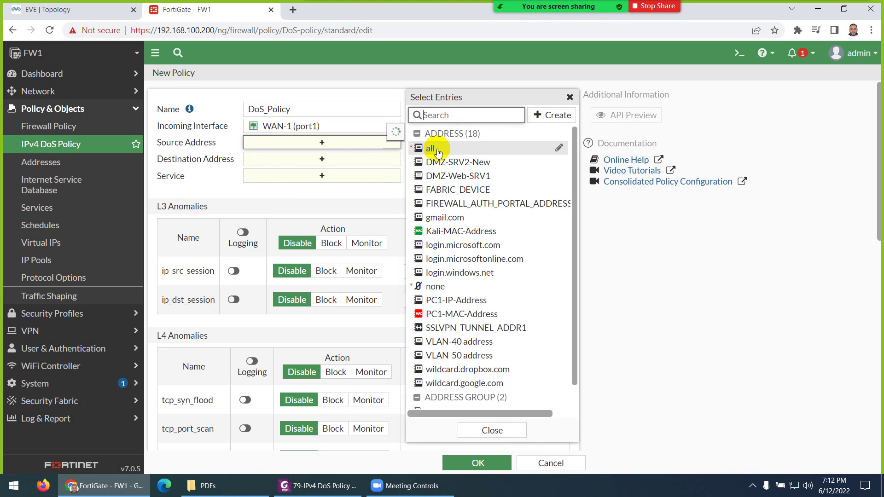
pyautogui.click(435, 150)
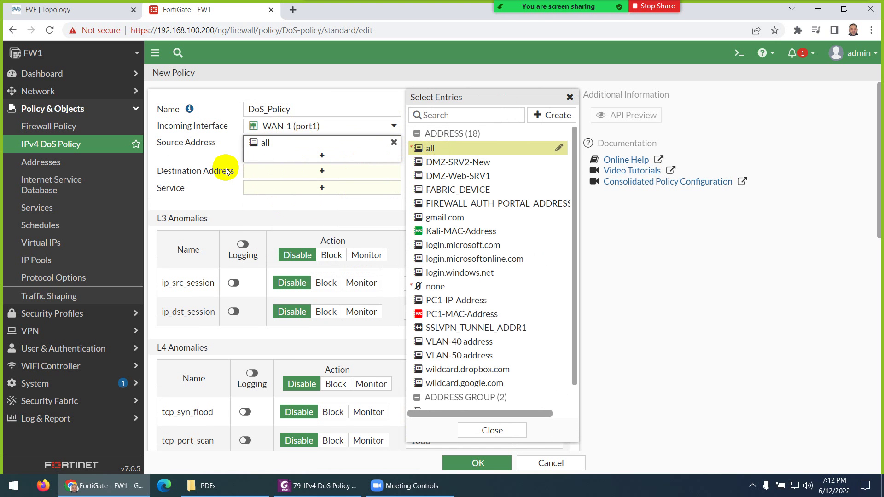
pyautogui.click(270, 174)
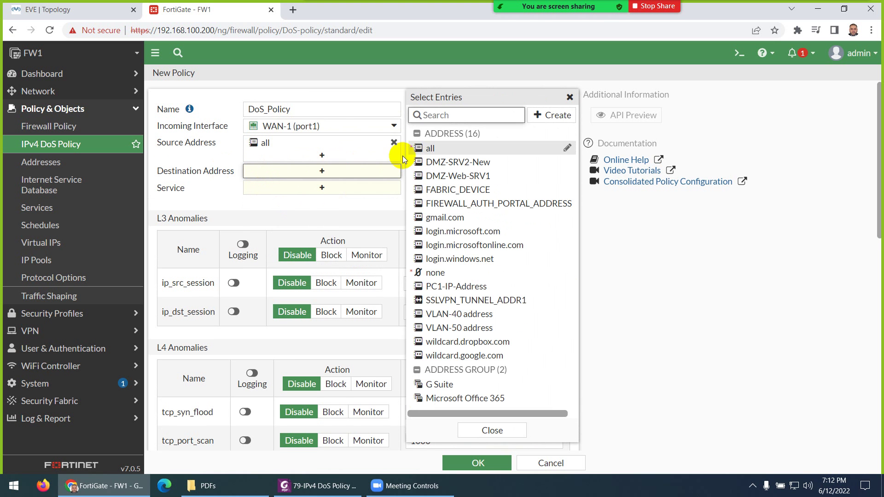
# - Examine the EVE topology for the DMZ server addresses, FW1's port1 WAN1 link and the path to WAN-Attacker
pyautogui.moveTo(451, 171)
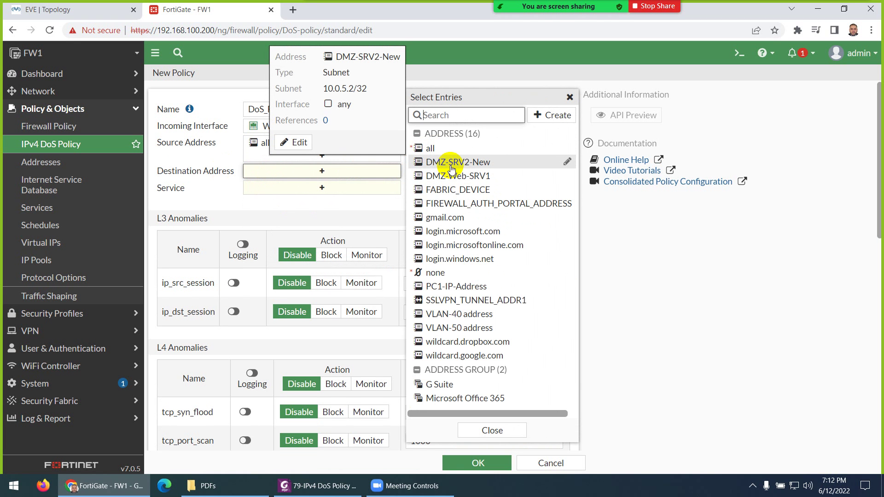
pyautogui.click(83, 9)
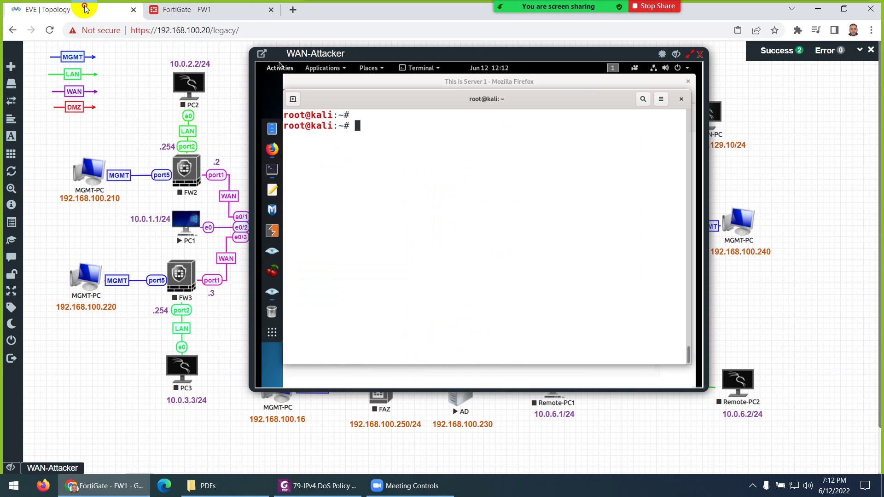
pyautogui.click(689, 54)
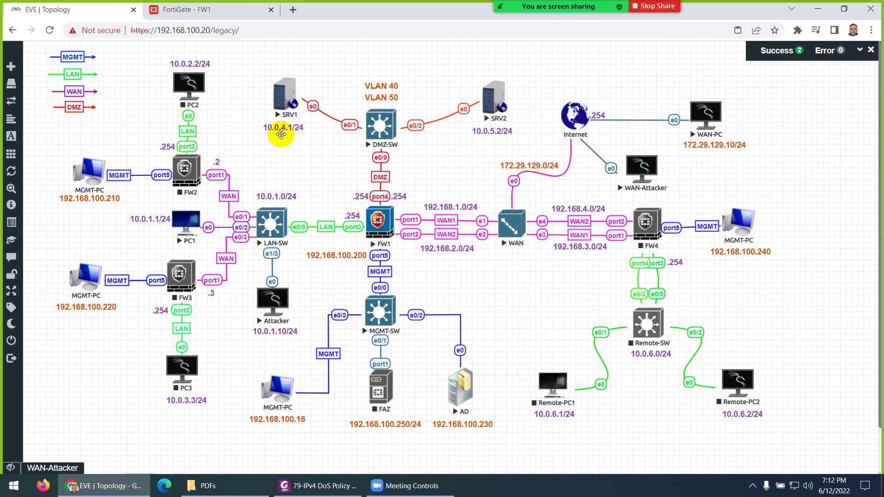
pyautogui.click(187, 9)
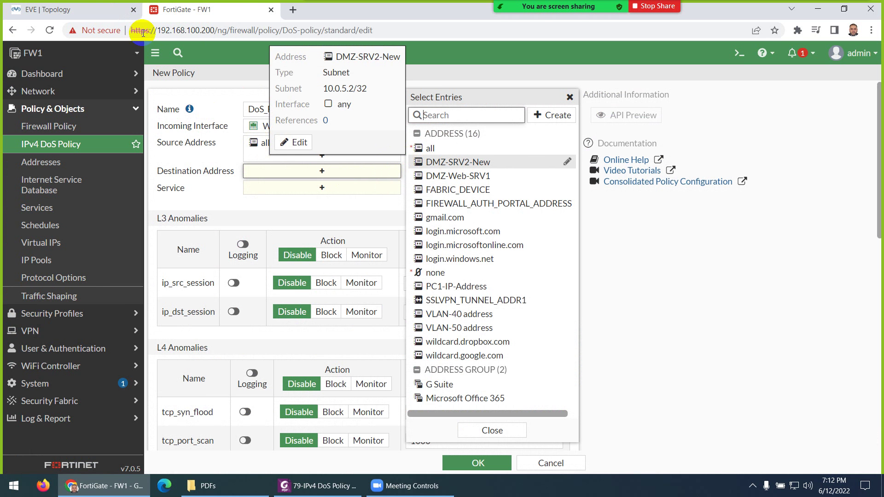
pyautogui.click(74, 9)
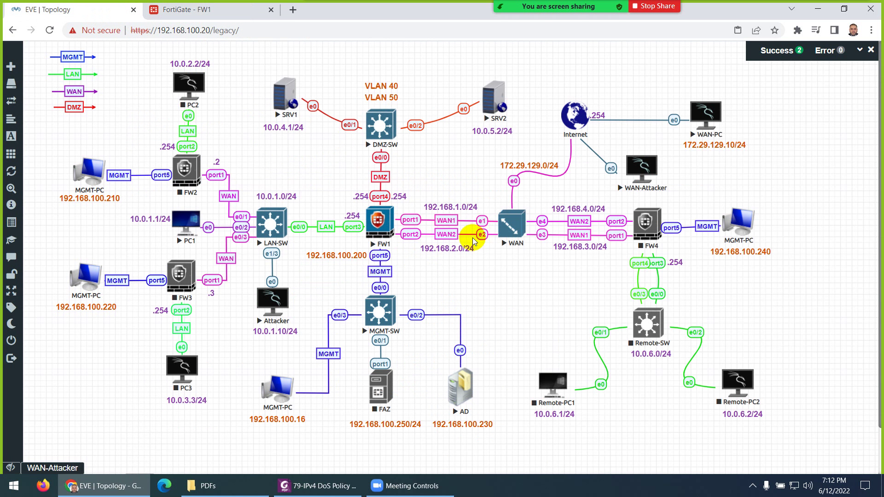
pyautogui.doubleClick(449, 222)
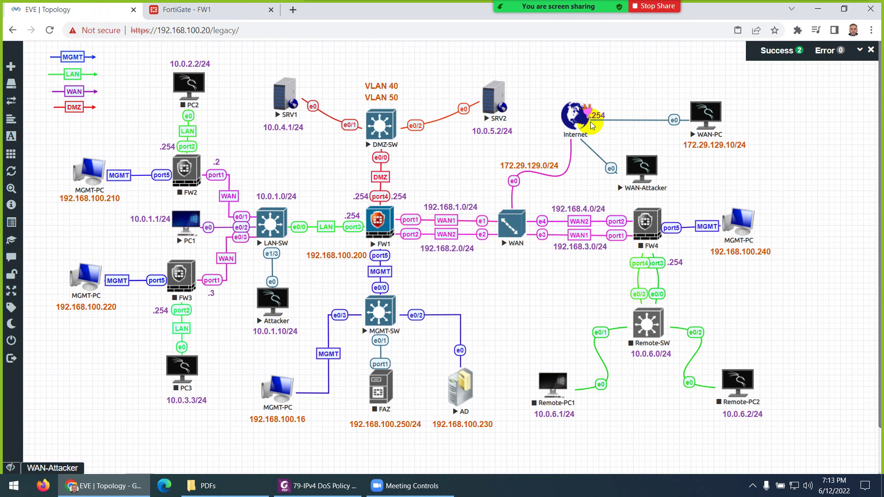
pyautogui.doubleClick(414, 221)
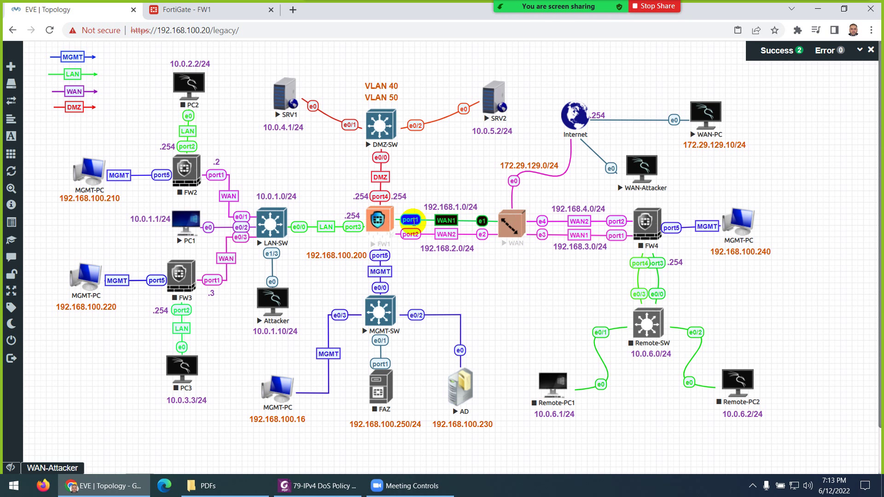
pyautogui.click(636, 170)
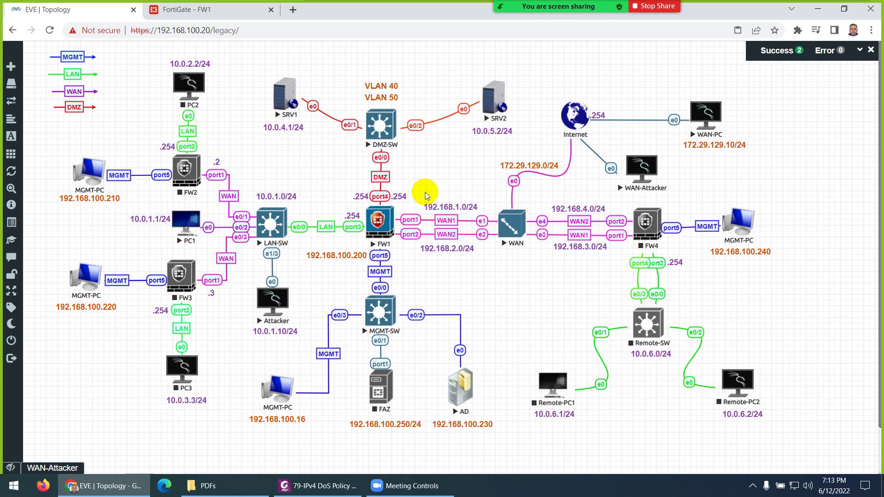
# - Set the destination address of the FW1 DoS policy to all
pyautogui.click(194, 10)
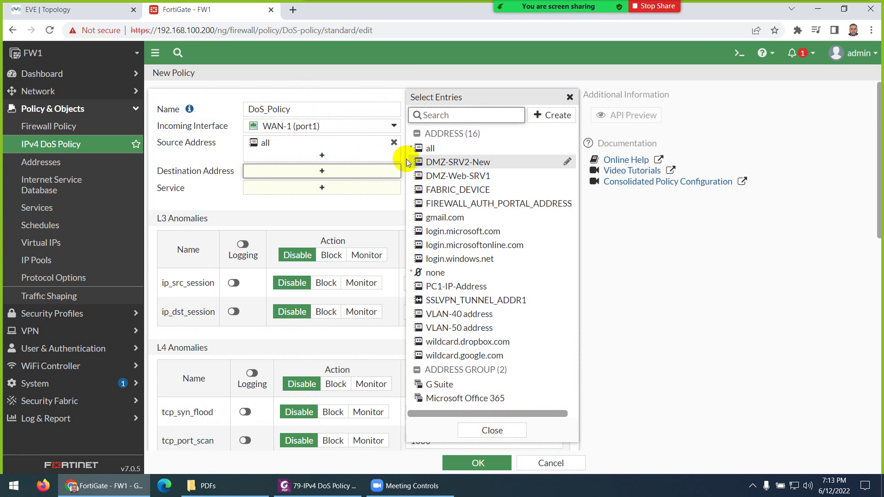
pyautogui.moveTo(435, 166)
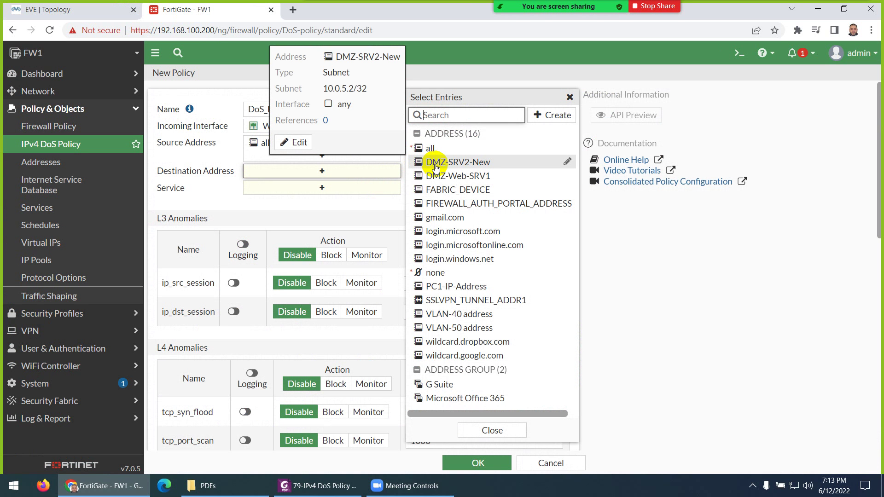
pyautogui.click(426, 148)
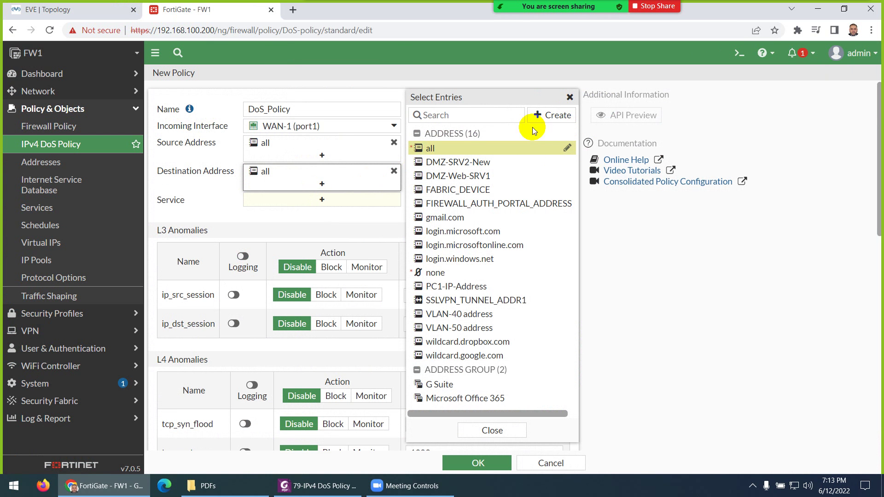
# - Check the virtual IP mappings for DMZ-SRV1 and DMZ-SRV2, and return to the IPv4 DoS policy list
pyautogui.click(98, 240)
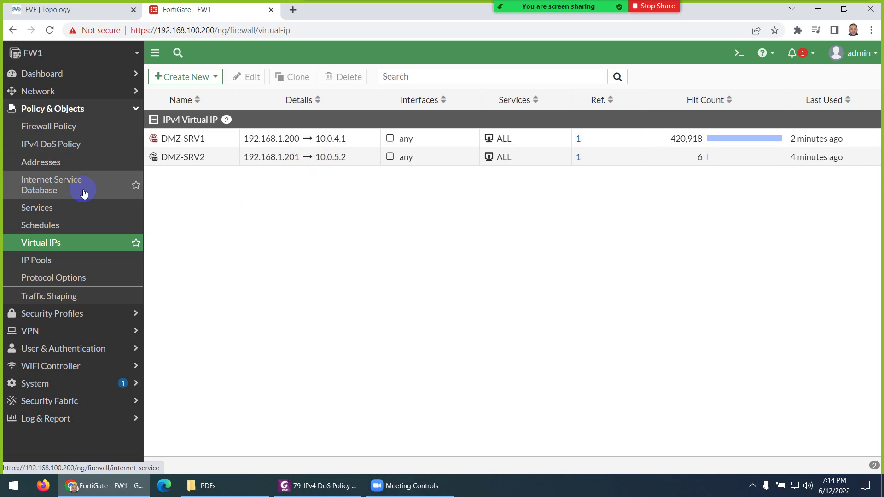
pyautogui.click(54, 141)
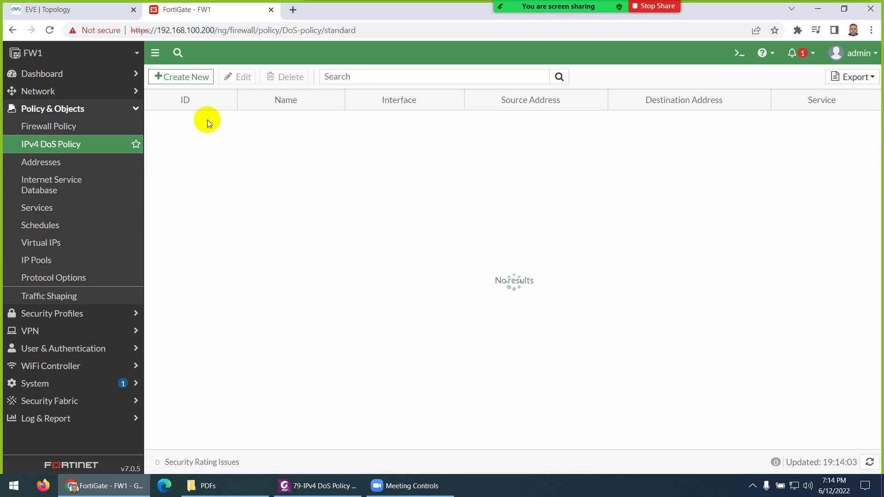
# - Create a new IPv4 DoS policy named DoS_Policy with incoming interface WAN-1 (port1) and source address all
pyautogui.click(172, 88)
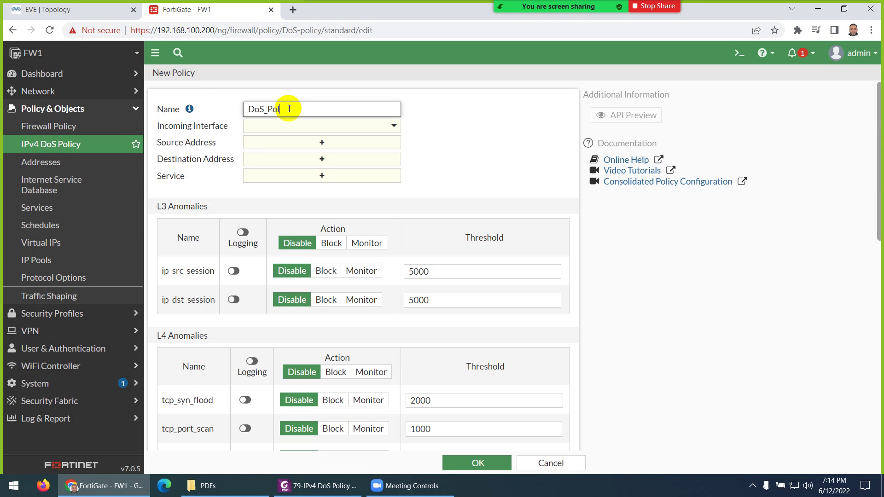
pyautogui.click(287, 127)
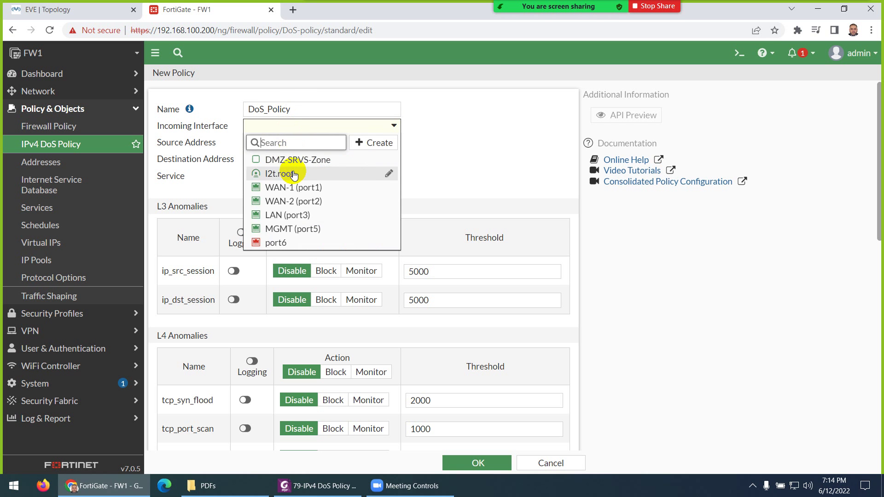
pyautogui.click(267, 187)
pyautogui.click(286, 144)
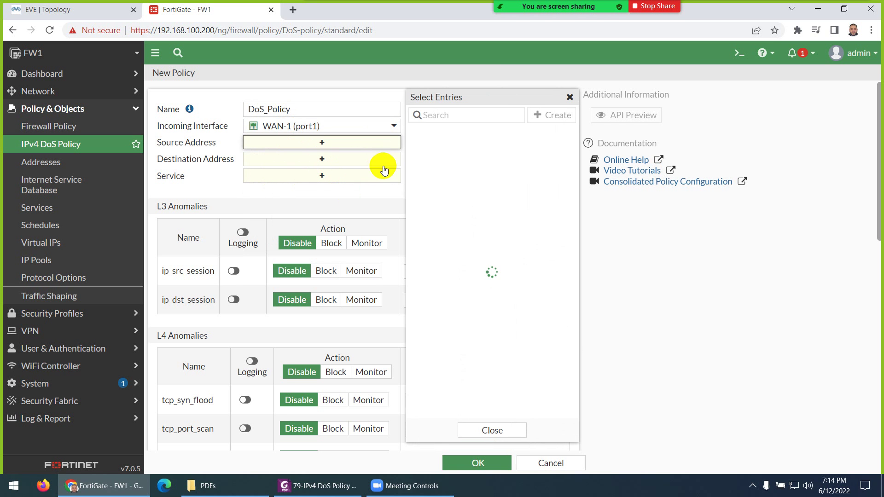
pyautogui.click(439, 153)
# - Set the new DoS policy's destination address to all and its service to ALL
pyautogui.click(346, 171)
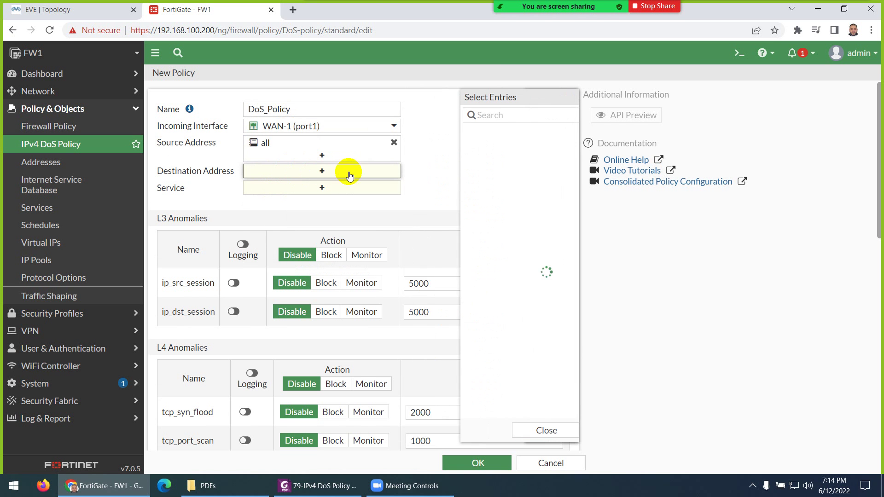
pyautogui.click(445, 155)
pyautogui.click(258, 200)
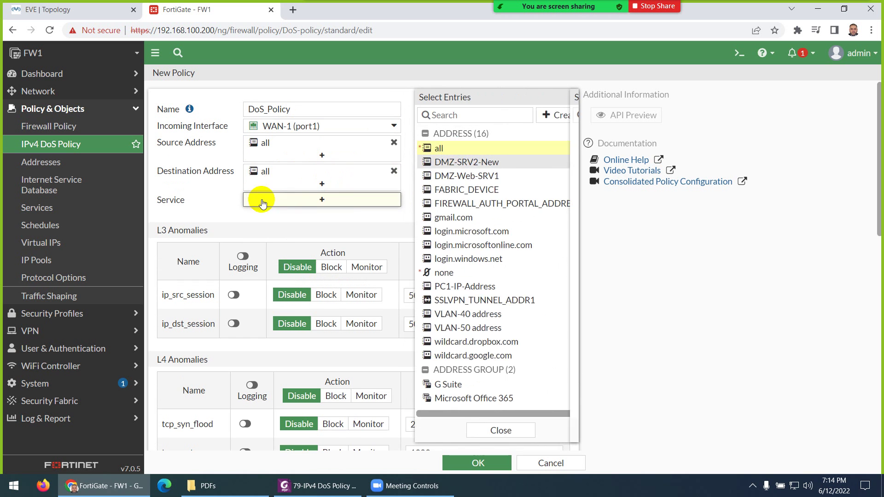
pyautogui.click(446, 159)
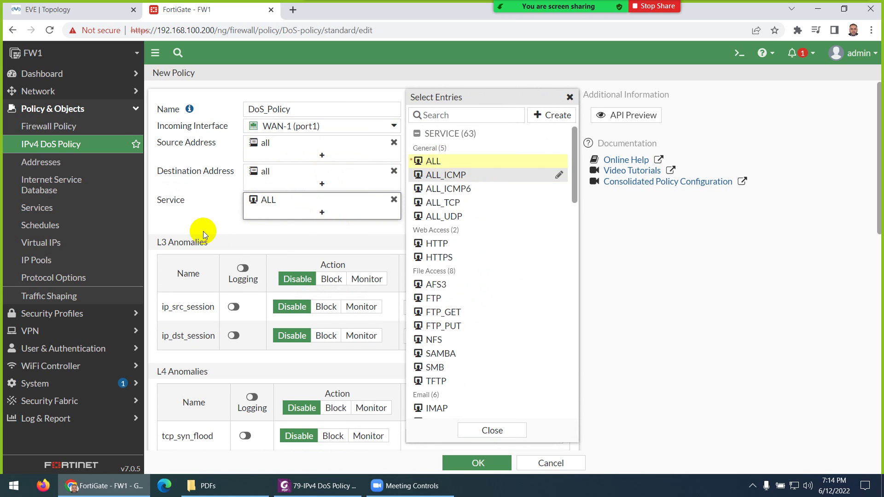
pyautogui.click(230, 222)
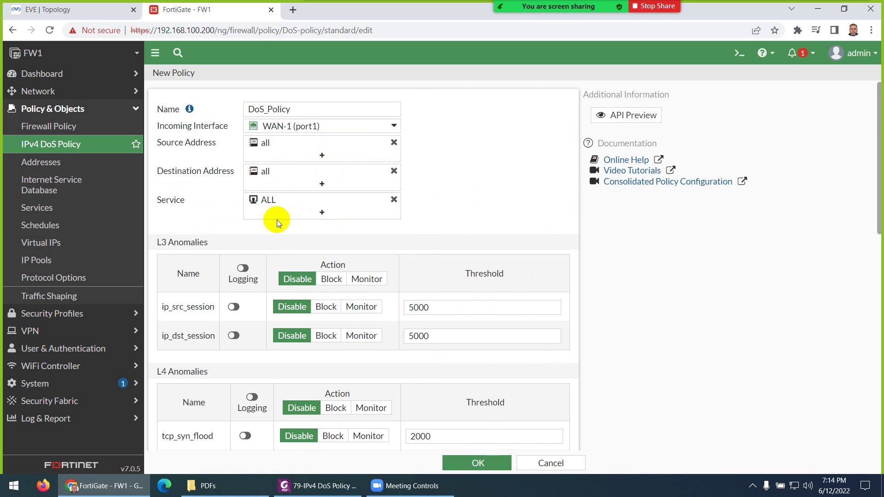
# - Enable logging and the Block action for the tcp_syn_flood L4 anomaly, and save the DoS policy
pyautogui.scroll(-3, 278, 222)
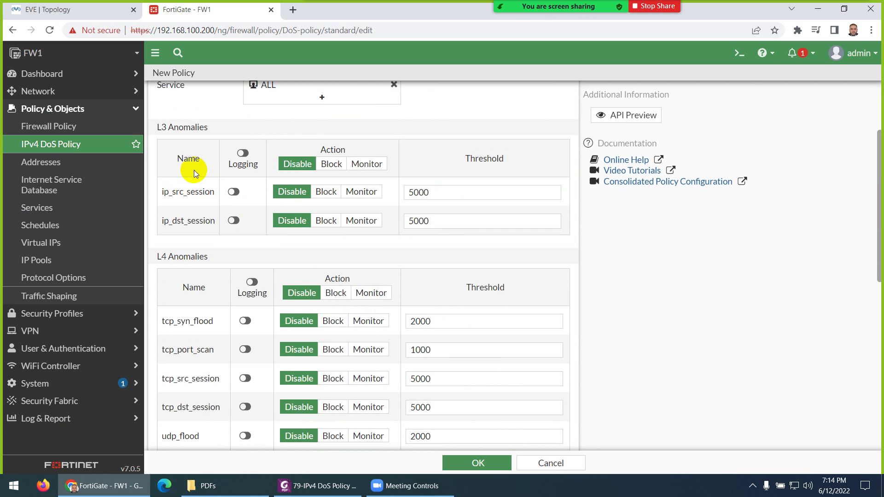
pyautogui.scroll(-3, 207, 225)
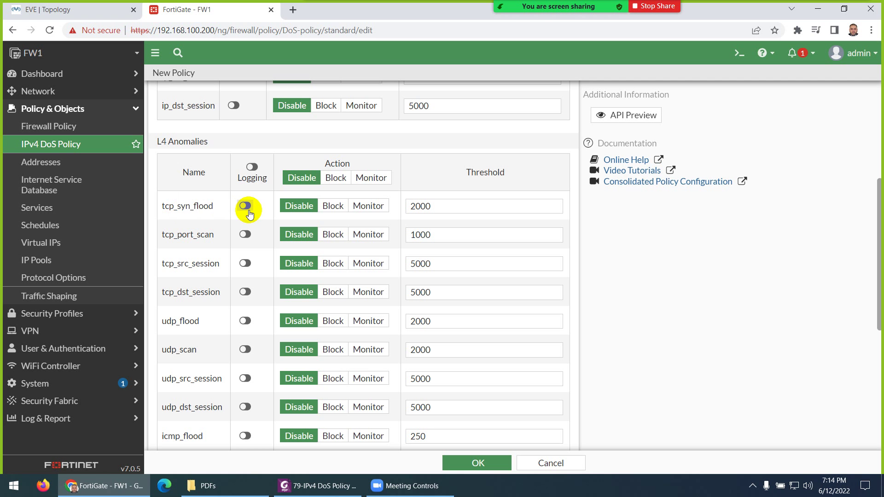
pyautogui.click(334, 203)
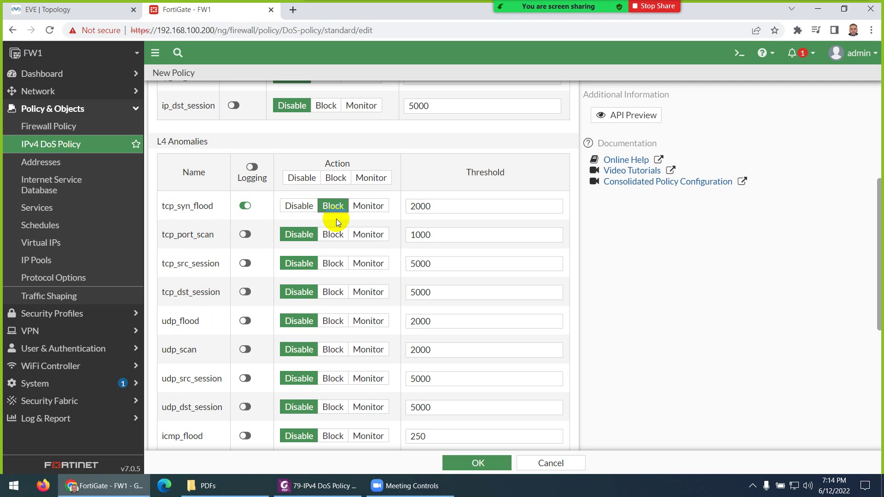
pyautogui.scroll(-4, 331, 290)
pyautogui.scroll(5, 393, 248)
pyautogui.scroll(1, 394, 251)
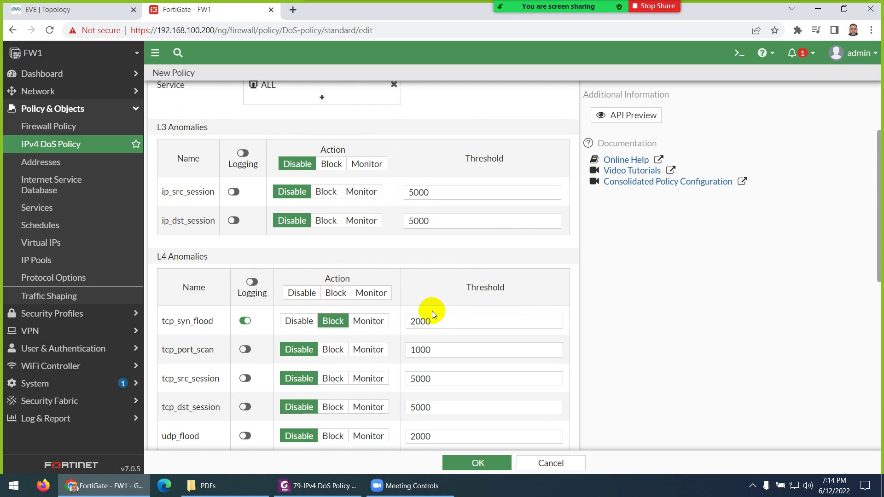
pyautogui.moveTo(430, 321); pyautogui.dragTo(407, 322)
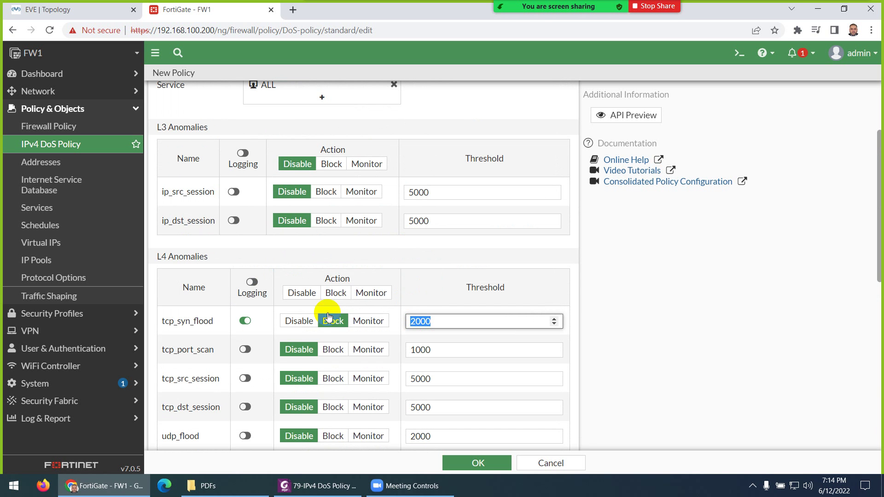
pyautogui.scroll(-4, 178, 328)
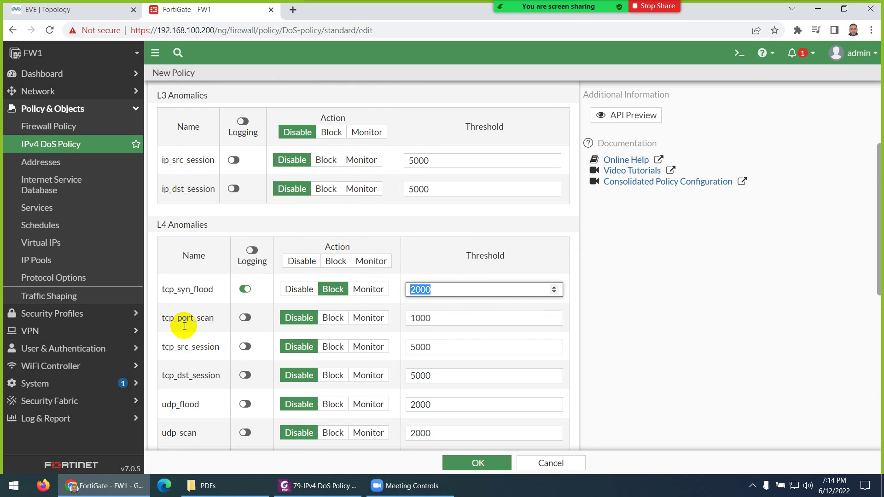
pyautogui.scroll(-5, 469, 338)
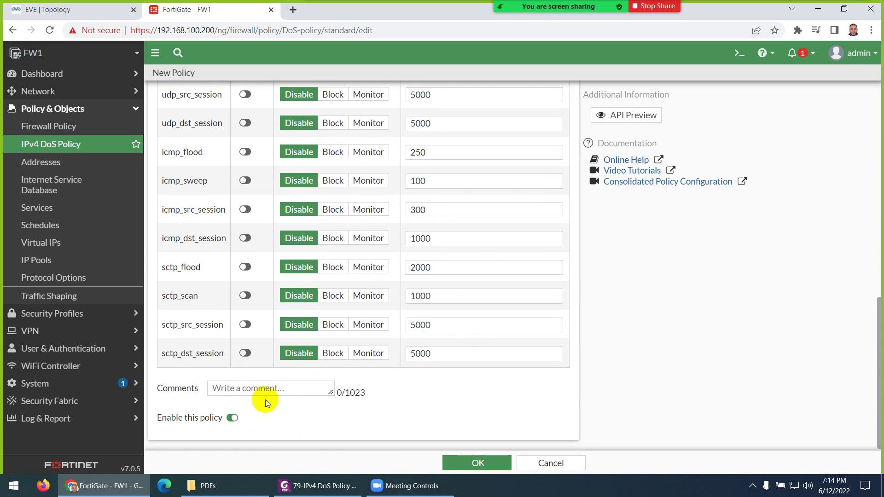
pyautogui.click(446, 460)
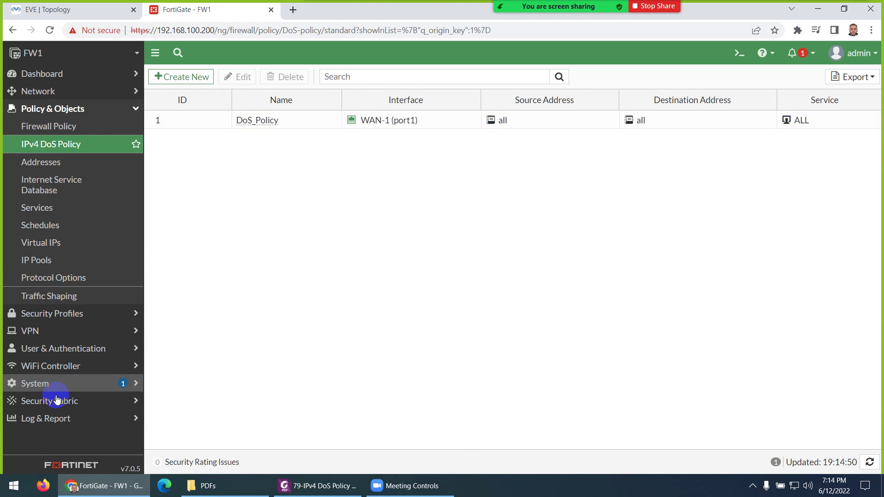
# - Open the Anomaly log on FW1
pyautogui.click(46, 418)
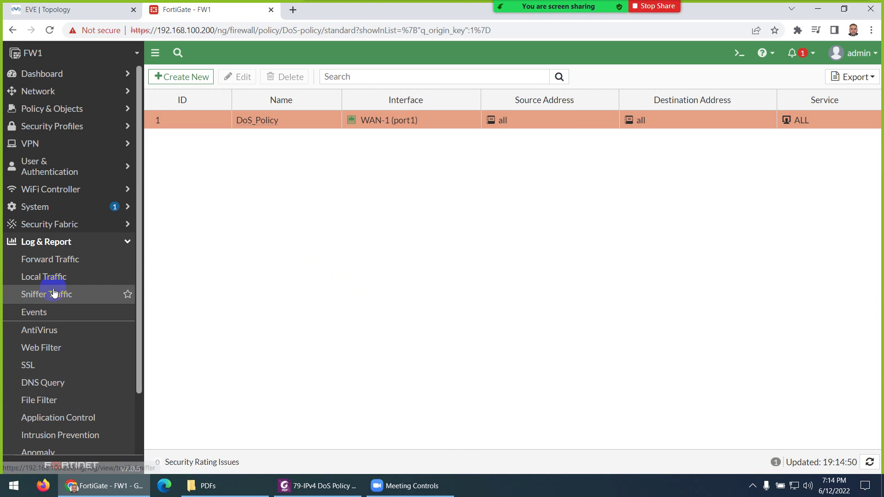
pyautogui.scroll(-2, 54, 392)
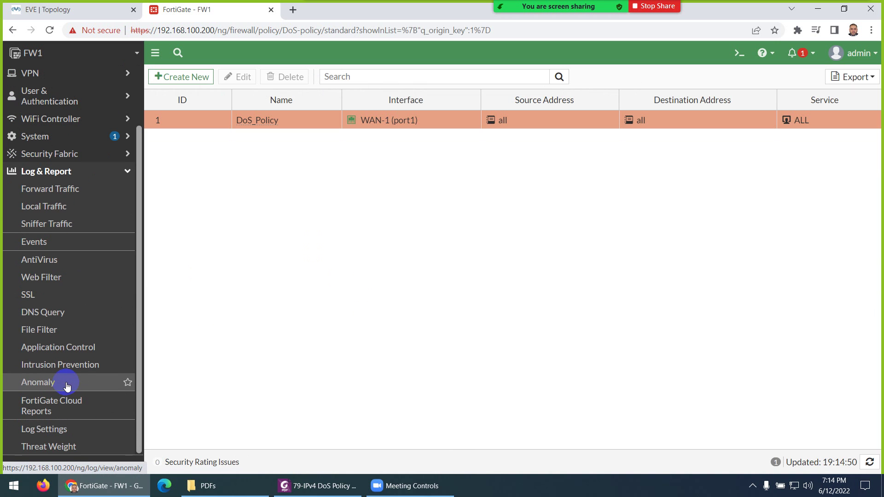
pyautogui.click(54, 389)
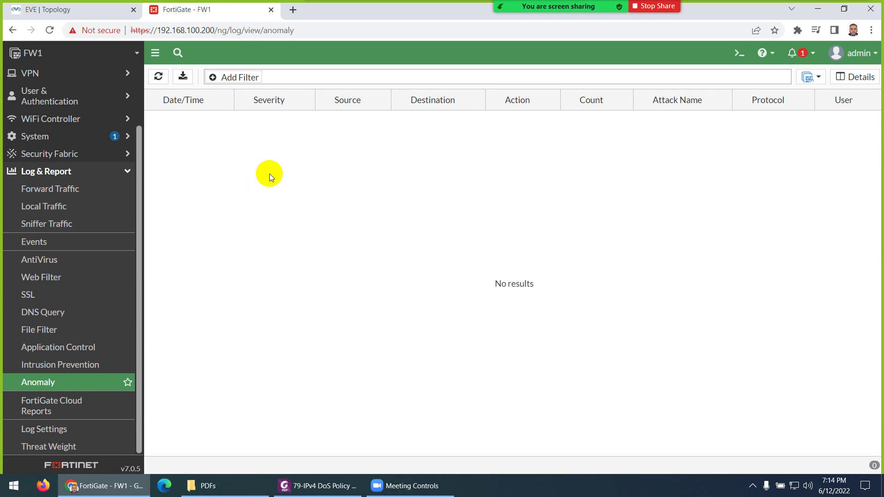
# - Run a TCP SYN flood against 192.168.1.200 port 80 from the WAN-Attacker terminal and refresh the FW1 Anomaly log
pyautogui.click(72, 10)
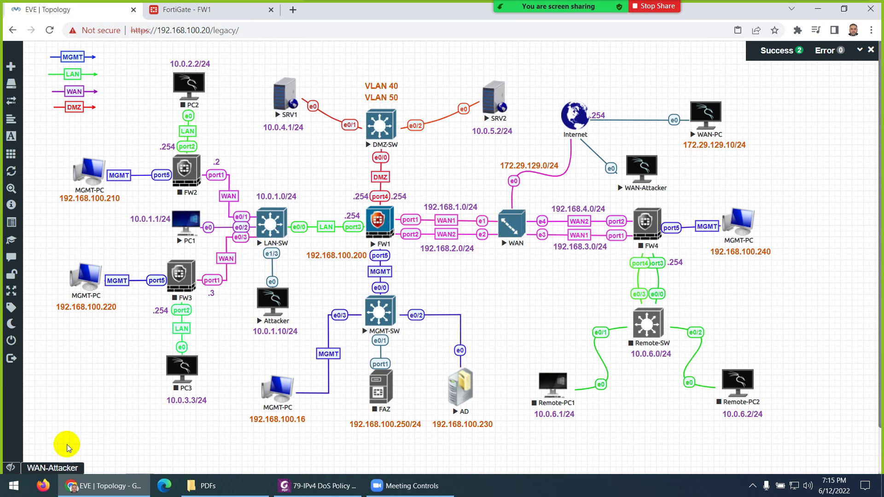
pyautogui.click(60, 470)
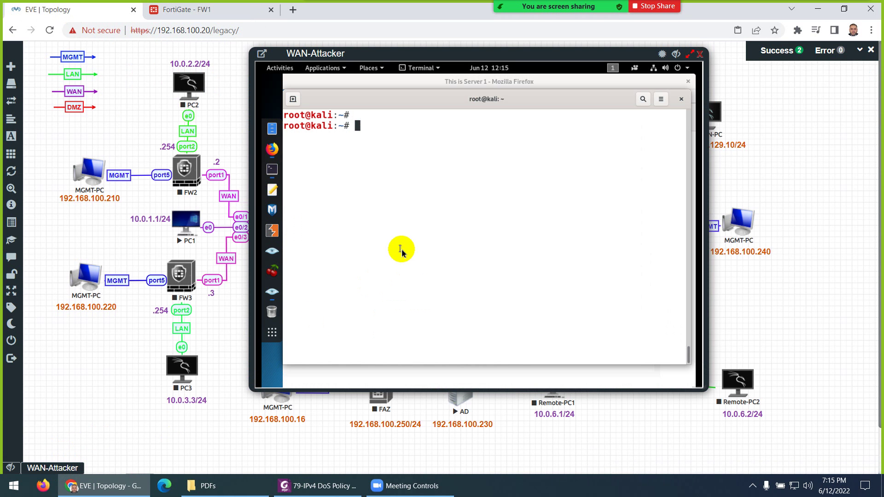
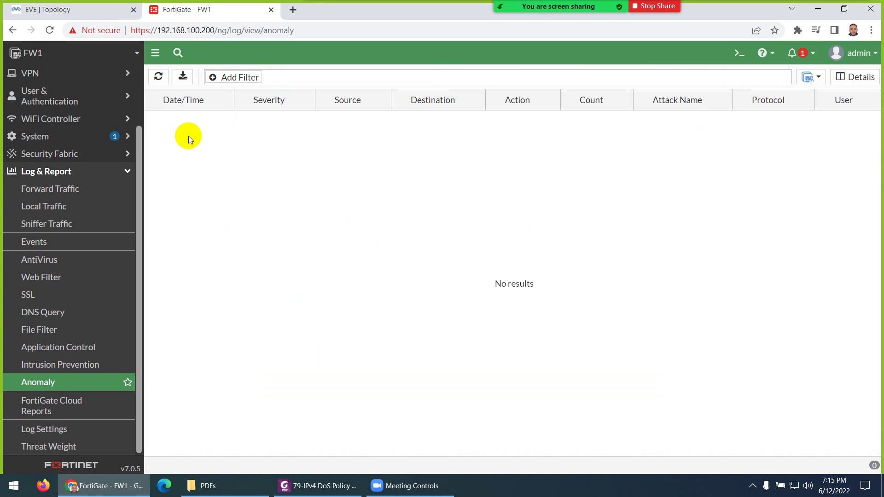
pyautogui.click(159, 76)
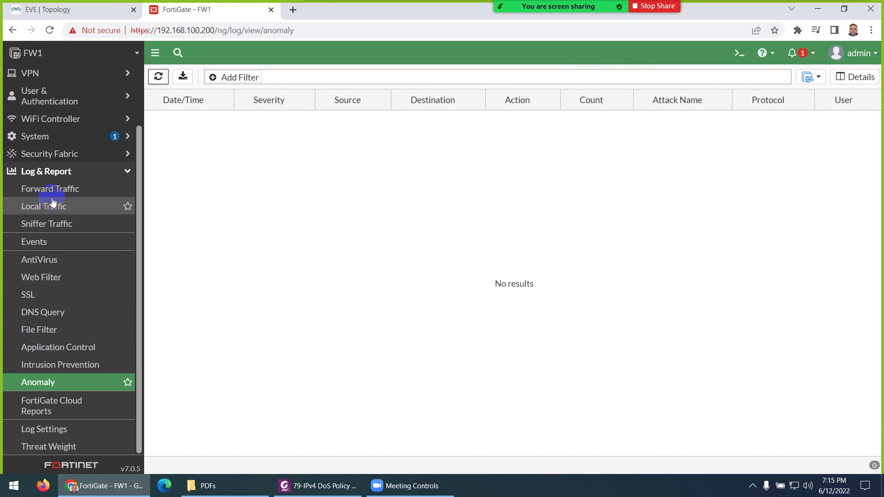
# - Reopen DoS_Policy for editing and compare its tcp_syn_flood settings with the flood output in the WAN-Attacker terminal
pyautogui.scroll(2, 42, 115)
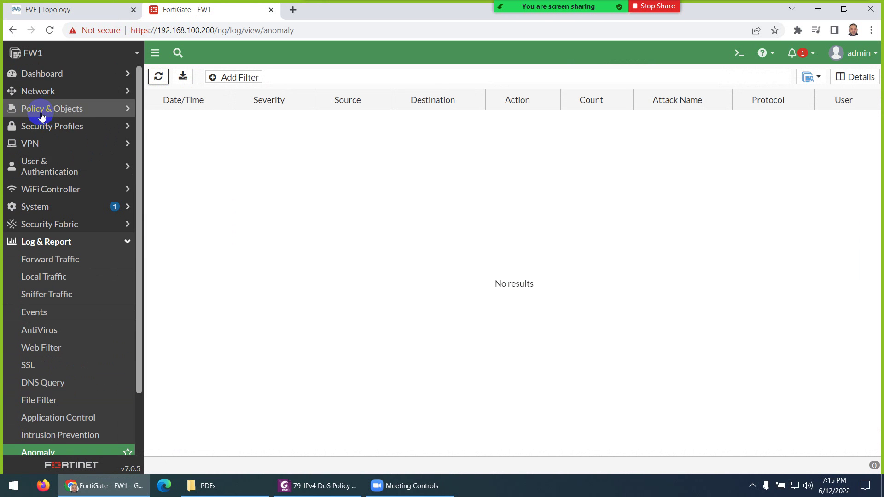
pyautogui.click(42, 116)
pyautogui.click(49, 145)
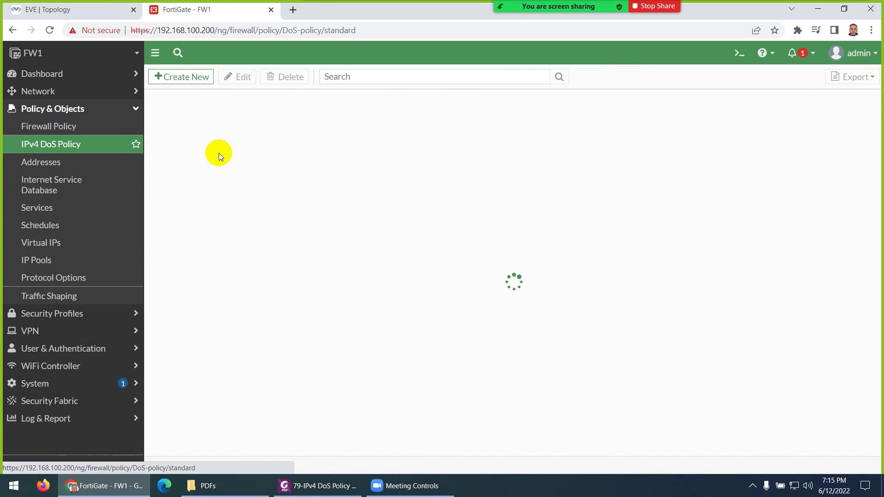
pyautogui.click(212, 124)
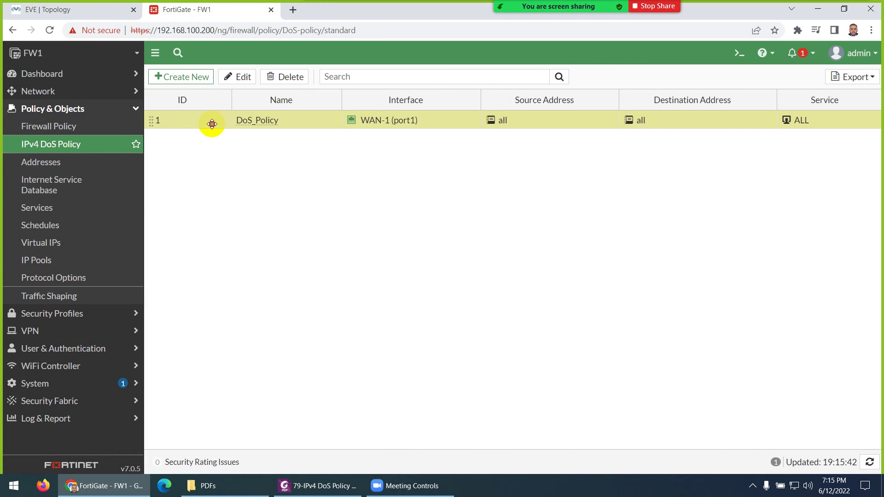
pyautogui.doubleClick(212, 125)
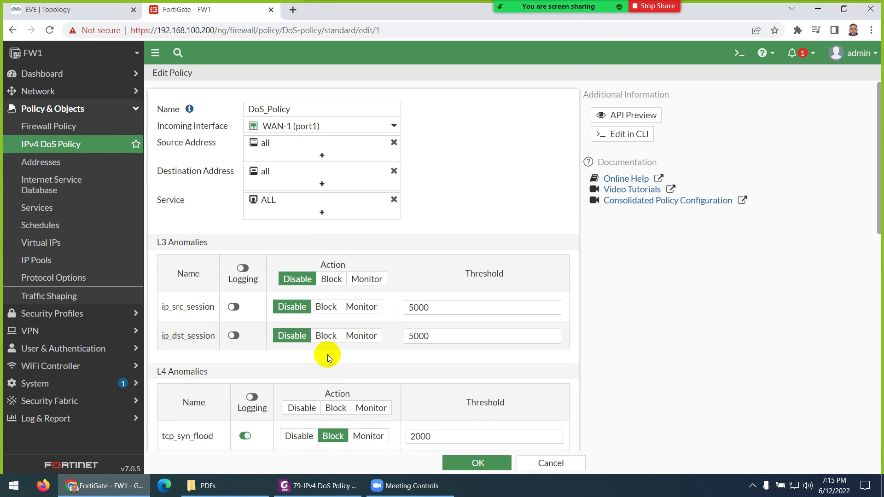
pyautogui.scroll(-2, 323, 355)
pyautogui.scroll(-3, 308, 357)
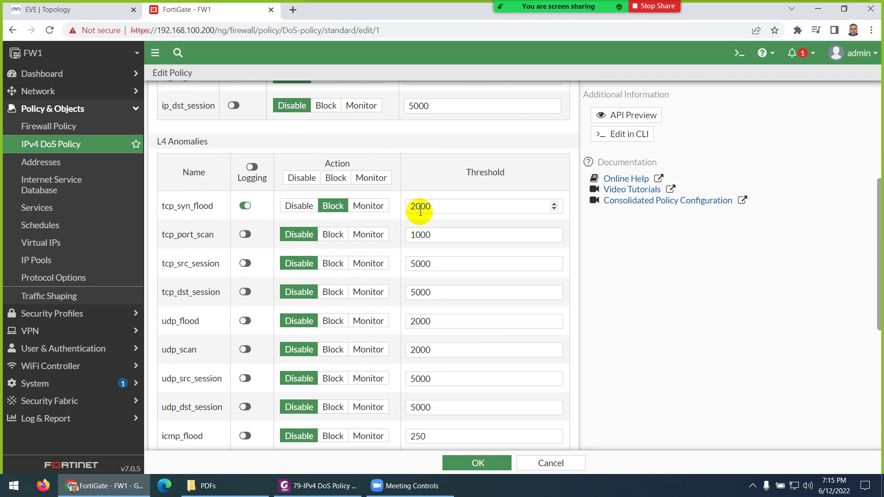
pyautogui.click(95, 12)
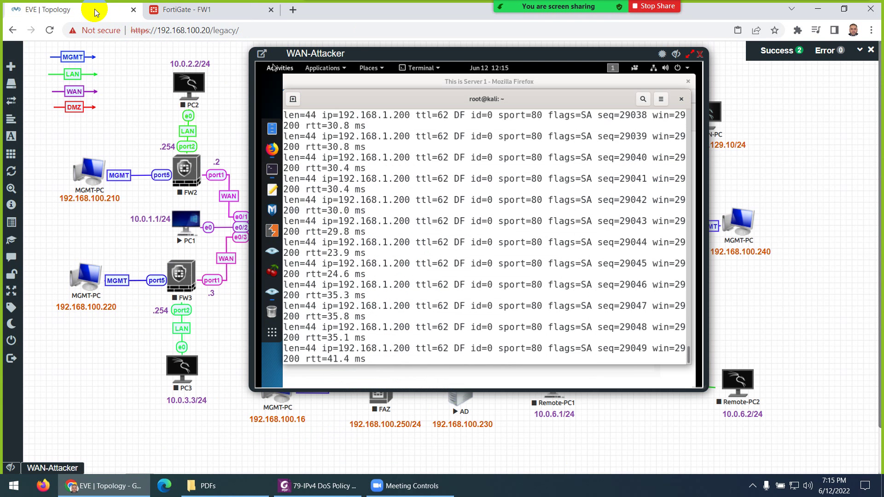
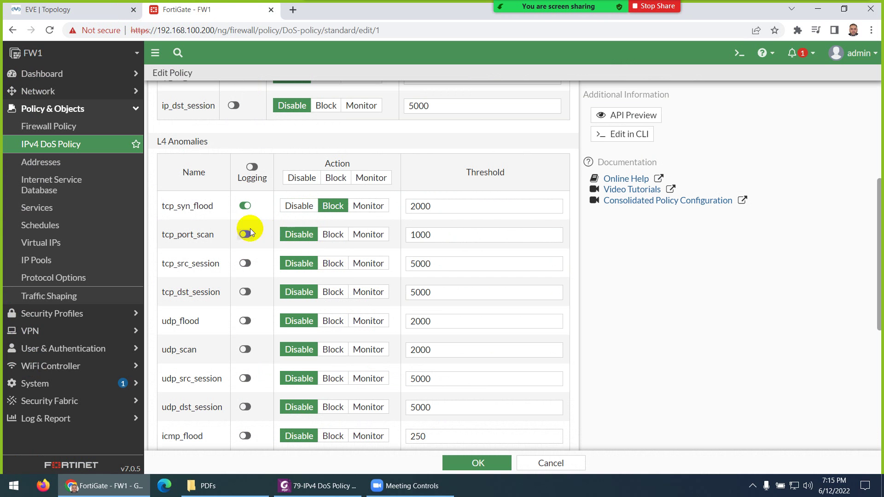
pyautogui.click(252, 168)
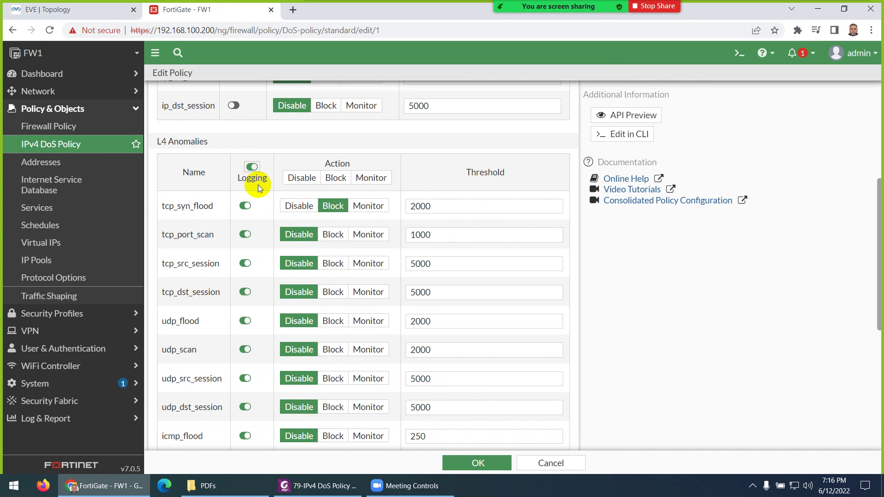
pyautogui.click(247, 167)
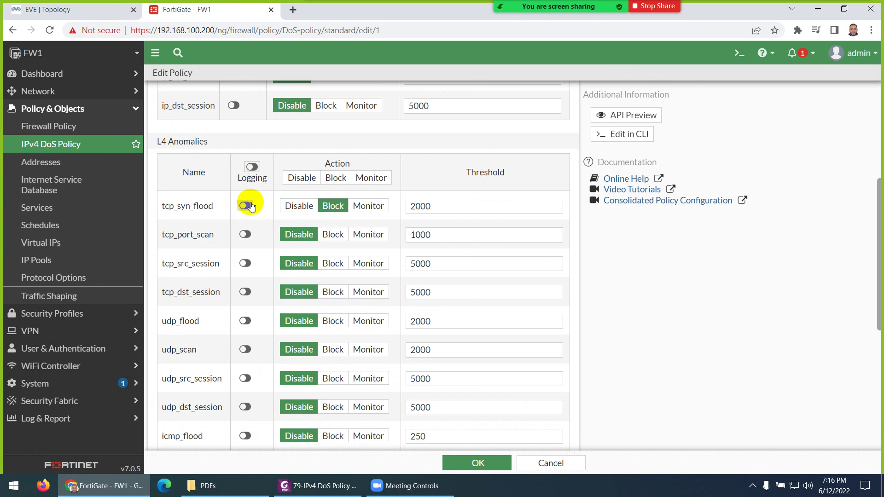
pyautogui.click(246, 206)
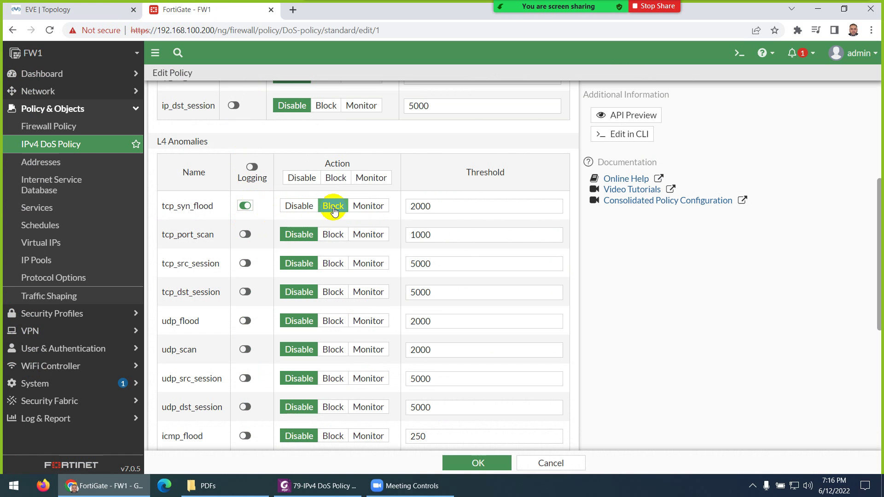
# - Set the tcp_syn_flood threshold to 200 and save DoS_Policy
pyautogui.click(436, 207)
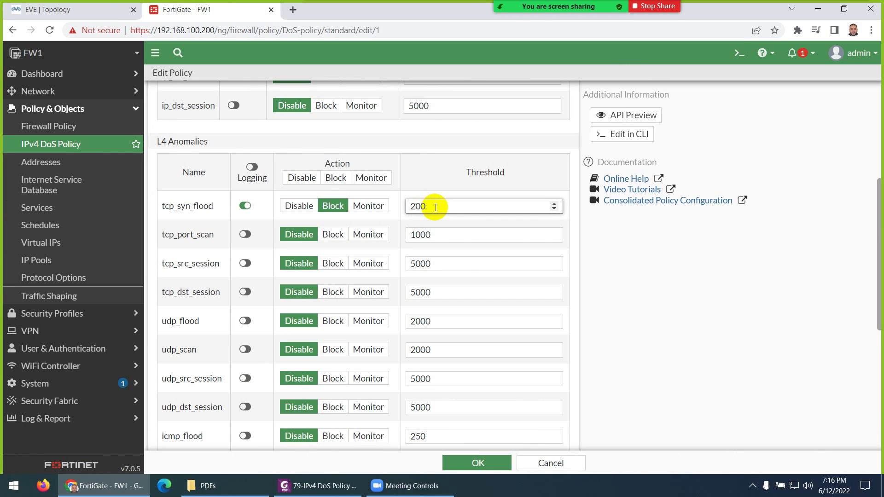
pyautogui.click(471, 464)
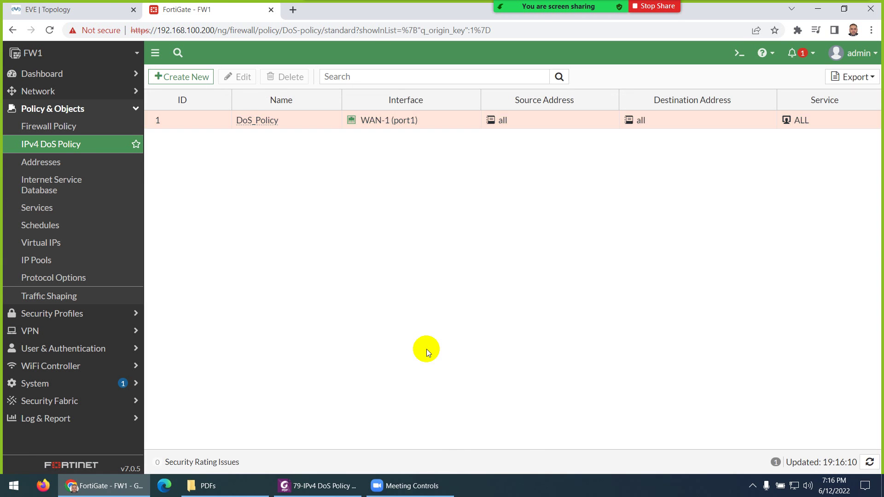
# - Check the flood output in the WAN-Attacker terminal and examine the source, destination and action in the FW1 Anomaly log
pyautogui.click(106, 9)
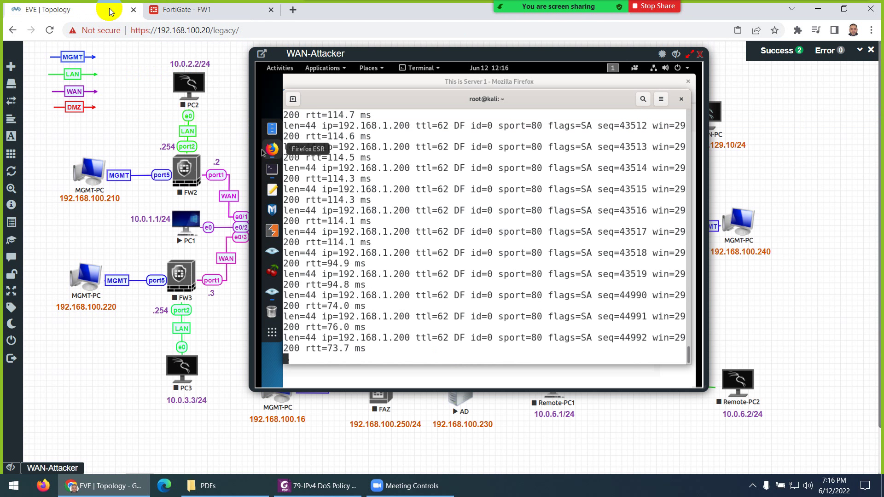
pyautogui.click(203, 9)
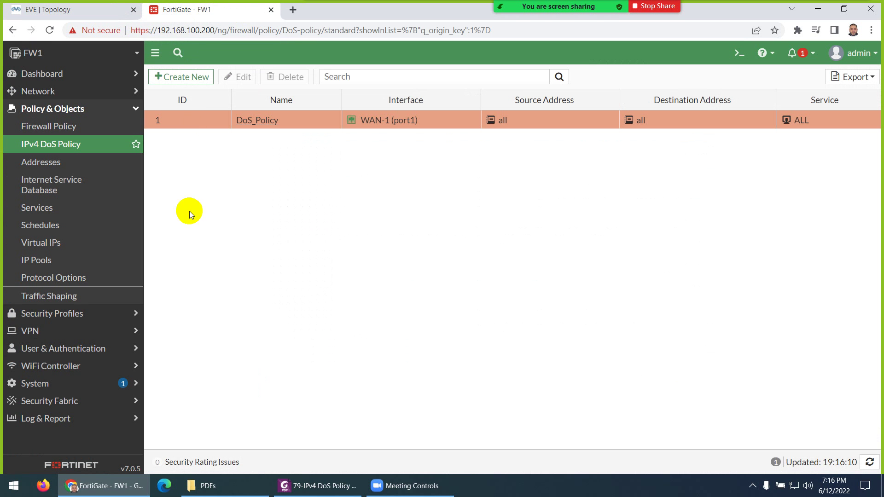
pyautogui.click(88, 419)
pyautogui.scroll(-2, 79, 423)
pyautogui.scroll(-1, 69, 431)
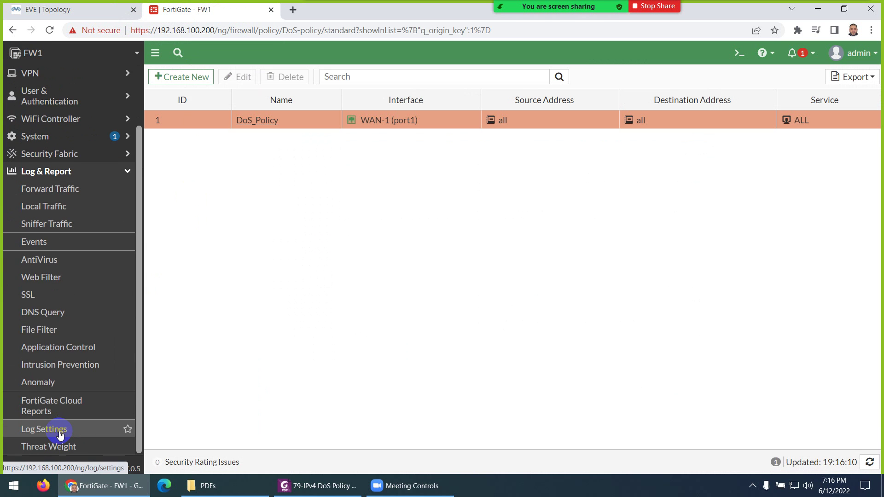
pyautogui.click(37, 382)
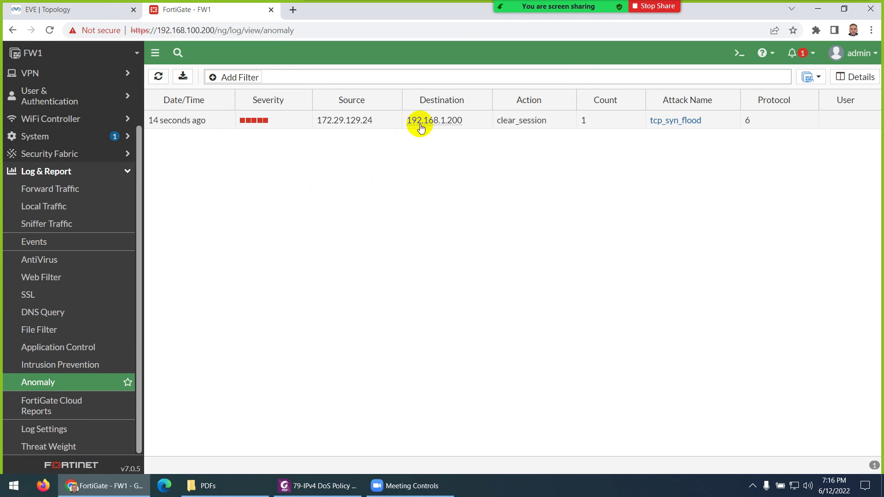
pyautogui.moveTo(436, 128)
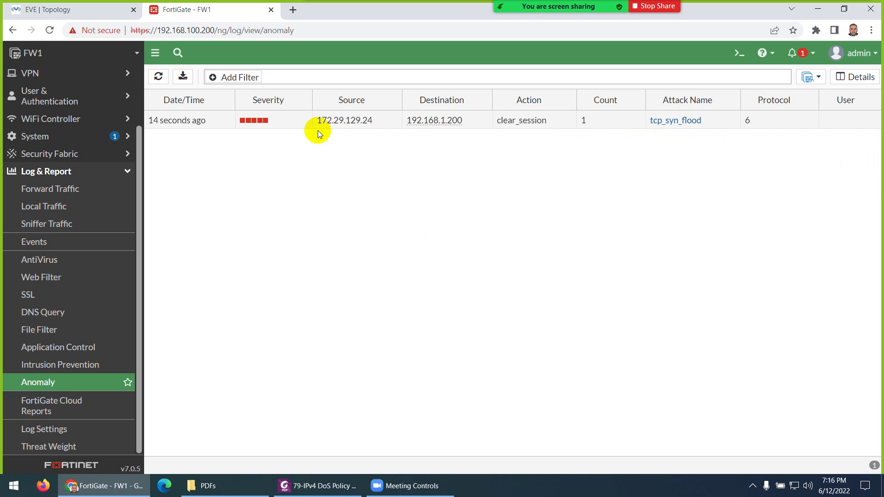
# - Stop the flood on WAN-Attacker, run ifconfig, and compare its eth0 address with the source in the FW1 Anomaly log
pyautogui.click(88, 9)
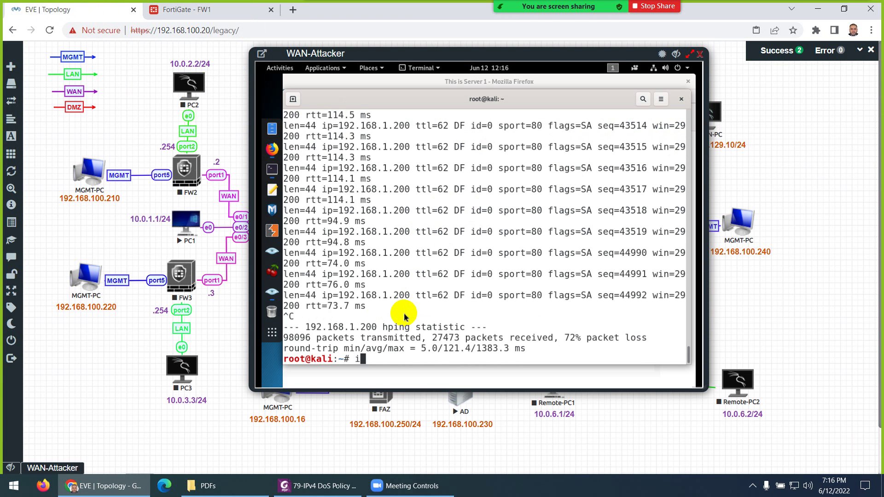
pyautogui.press('Return')
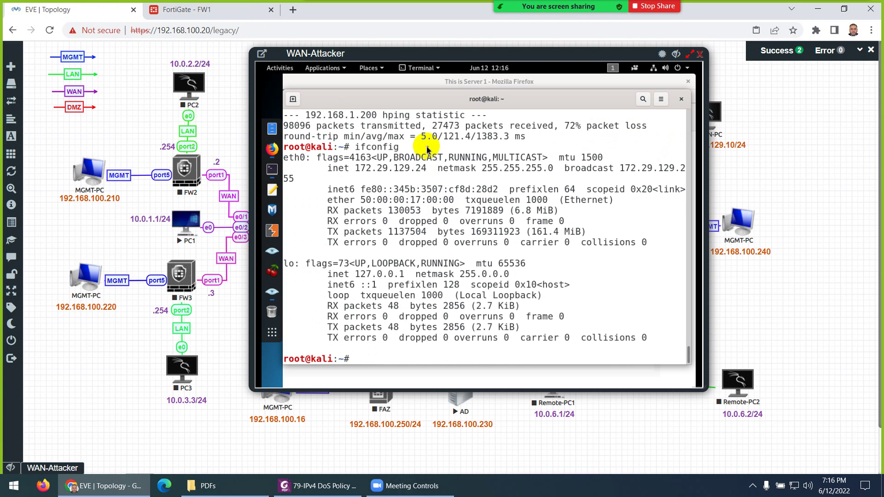
pyautogui.moveTo(415, 168); pyautogui.dragTo(426, 169)
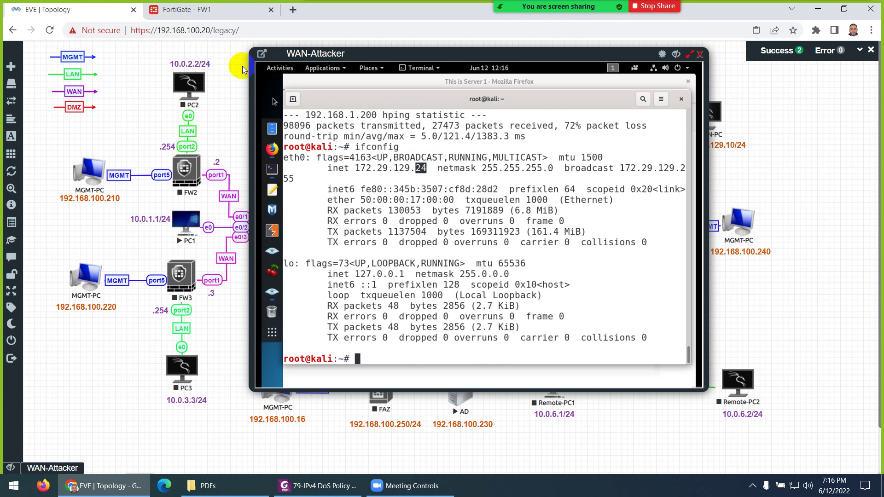
pyautogui.click(212, 9)
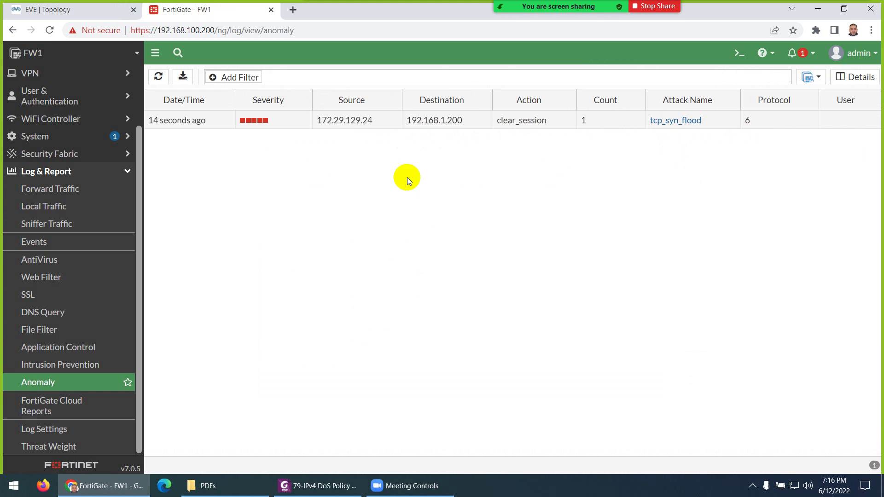
pyautogui.click(44, 390)
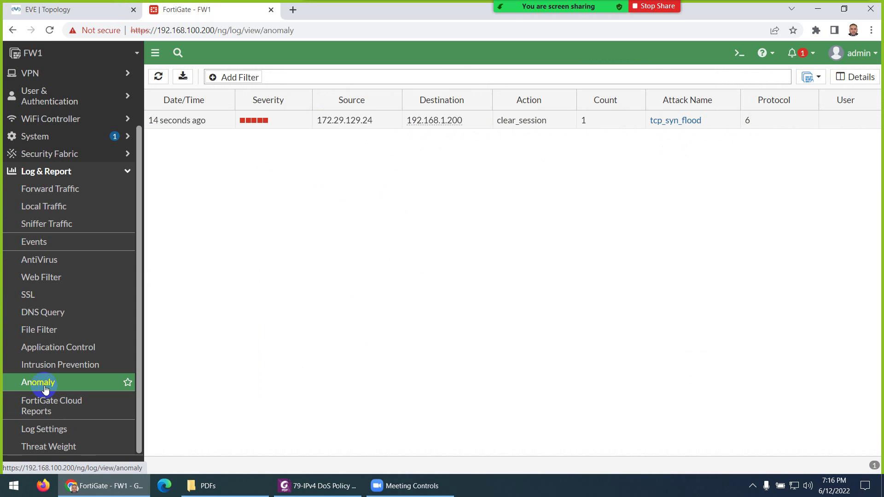
# - Enable logging and the Block action for the icmp_flood L4 anomaly in DoS_Policy, and save the policy
pyautogui.scroll(3, 109, 202)
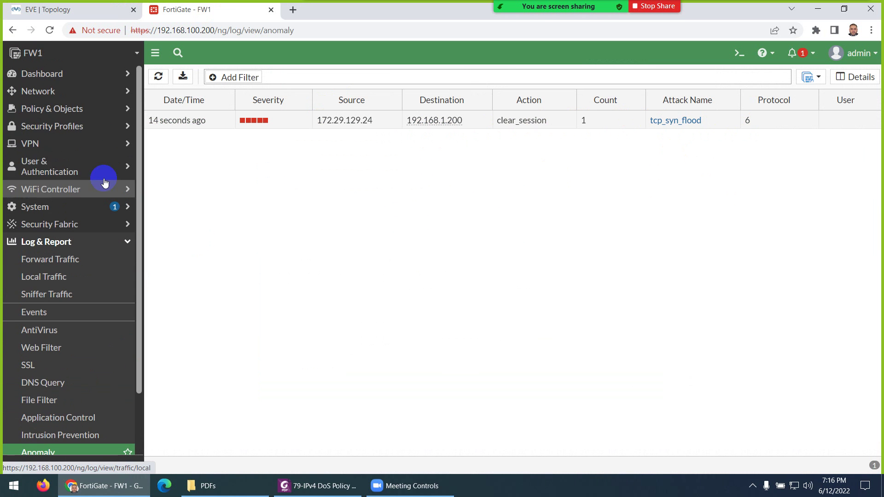
pyautogui.click(53, 109)
pyautogui.click(44, 146)
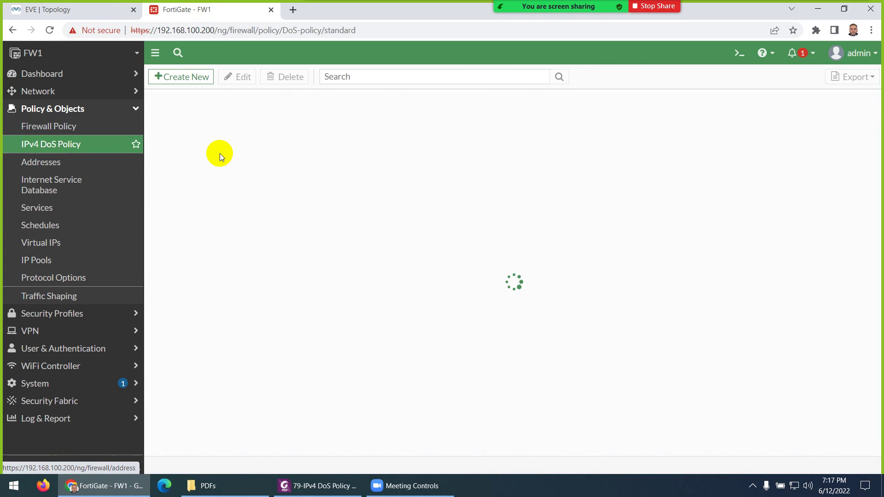
pyautogui.doubleClick(191, 125)
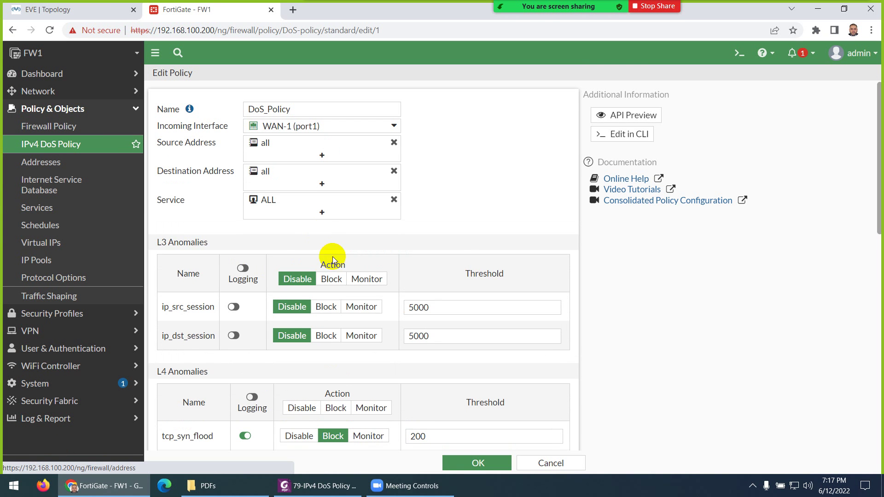
pyautogui.scroll(-5, 339, 318)
pyautogui.scroll(-3, 248, 245)
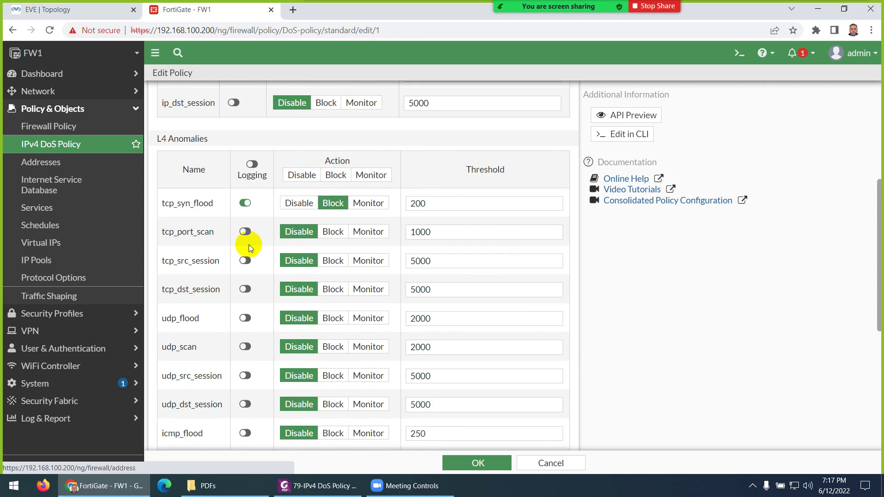
pyautogui.scroll(-2, 230, 293)
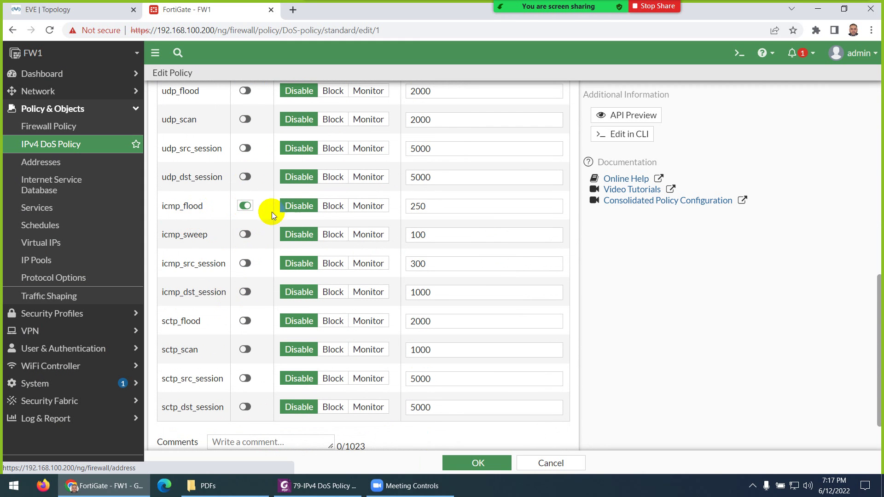
pyautogui.click(336, 209)
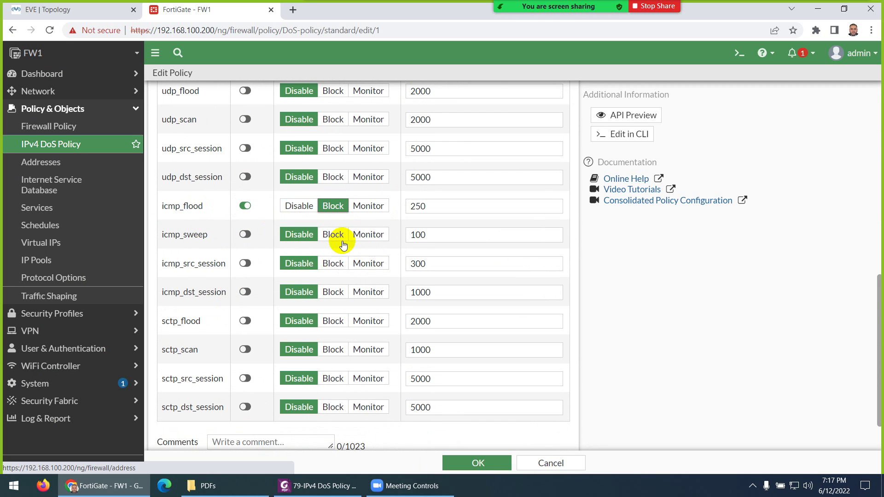
pyautogui.scroll(6, 258, 228)
pyautogui.scroll(-7, 239, 272)
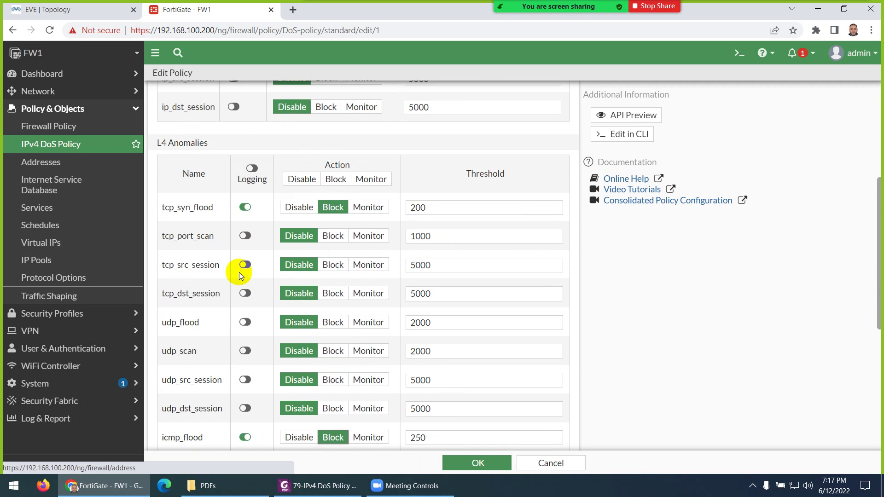
pyautogui.click(466, 455)
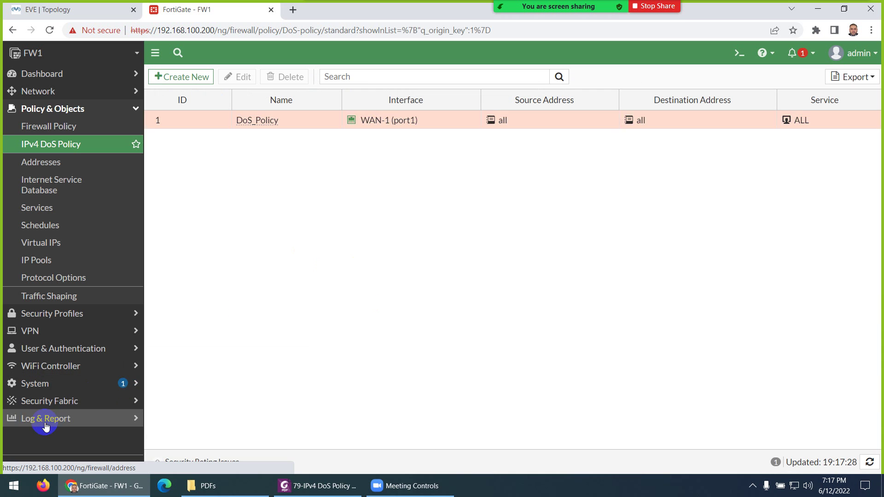
# - Run an ICMP flood against 192.168.1.200 from the WAN-Attacker terminal and refresh the FW1 Anomaly log
pyautogui.click(16, 420)
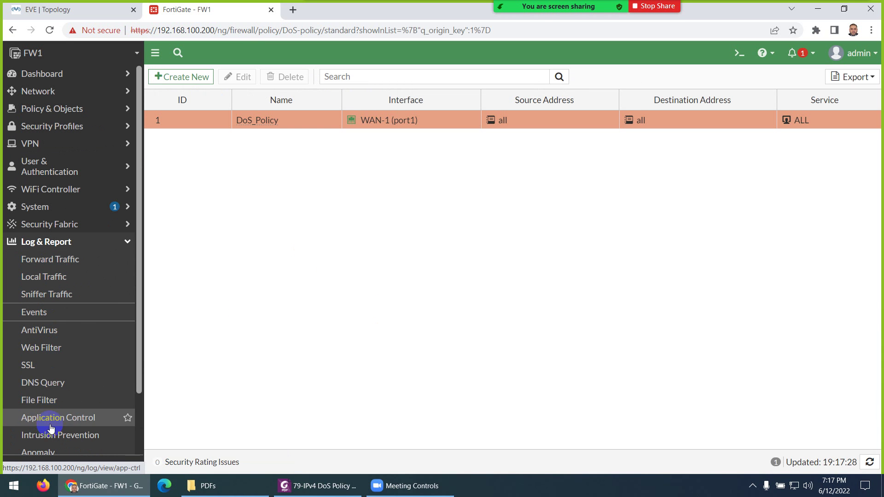
pyautogui.click(37, 452)
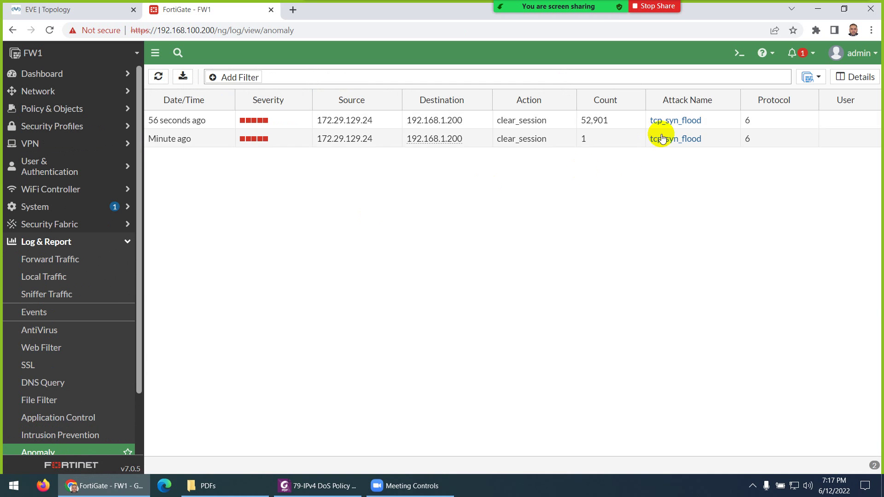
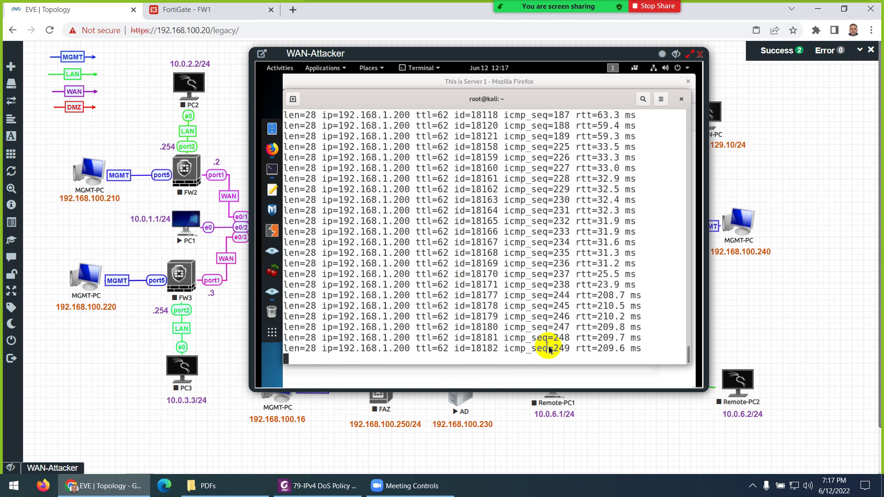
pyautogui.moveTo(548, 348); pyautogui.dragTo(569, 349)
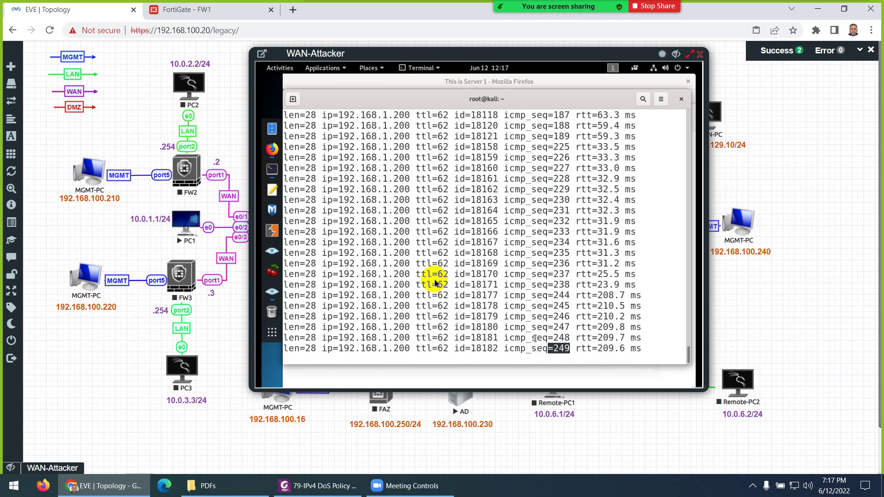
pyautogui.click(229, 11)
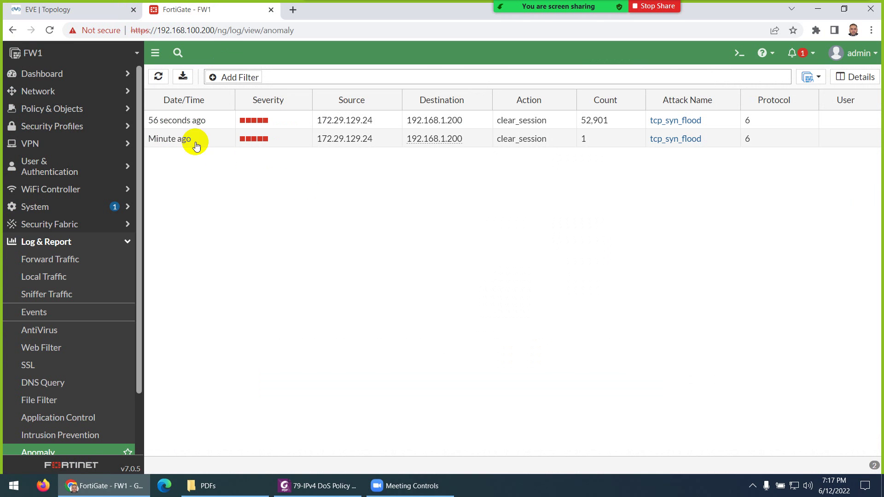
pyautogui.click(158, 76)
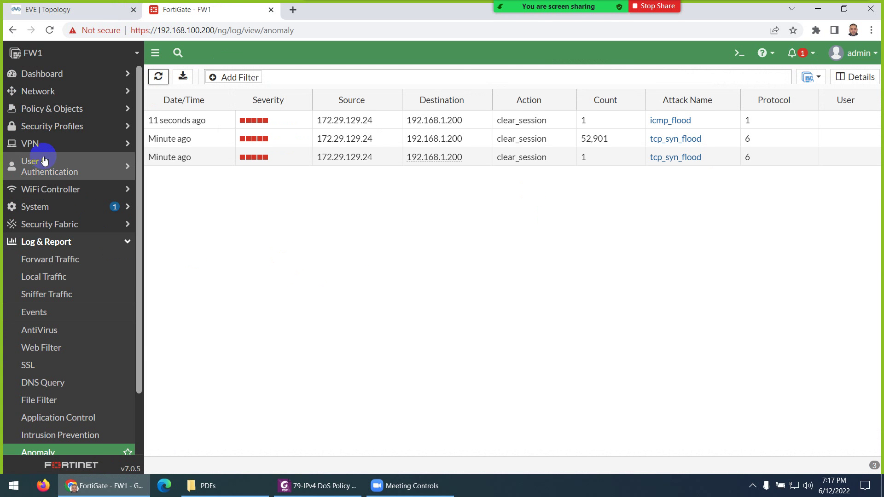
# - Reopen DoS_Policy and review the action and threshold settings of icmp_flood and the other L4 anomalies
pyautogui.click(43, 127)
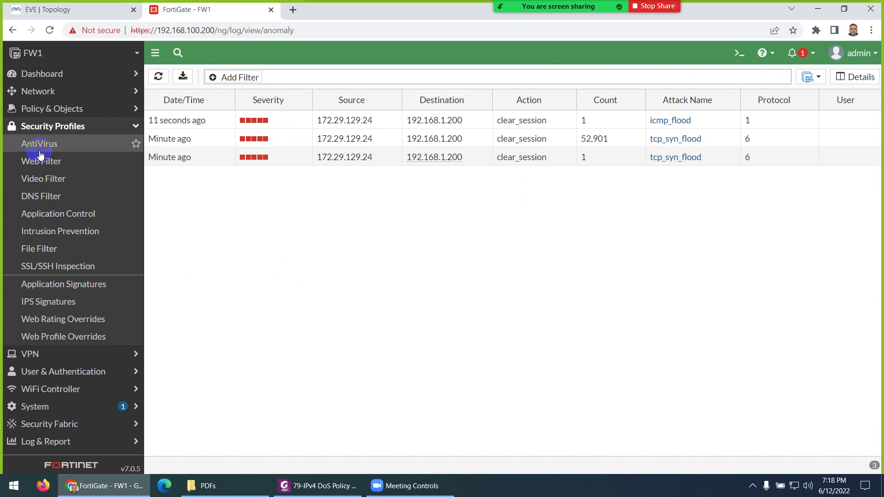
pyautogui.click(44, 108)
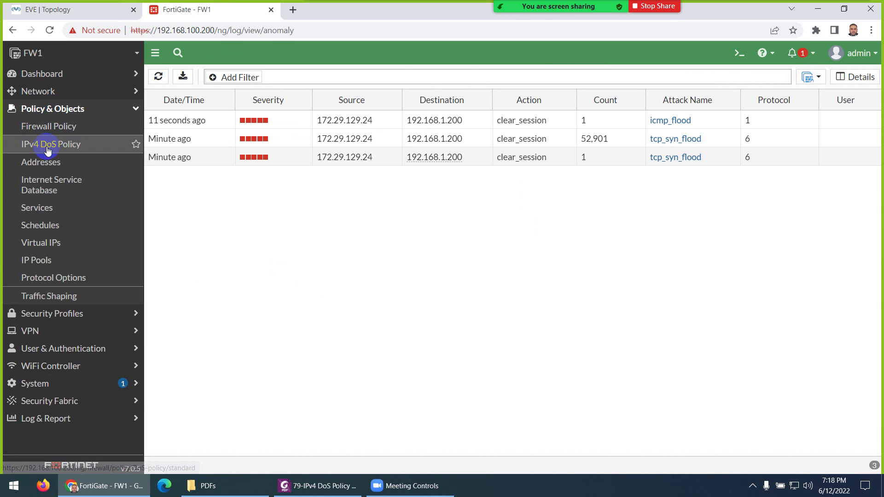
pyautogui.click(48, 147)
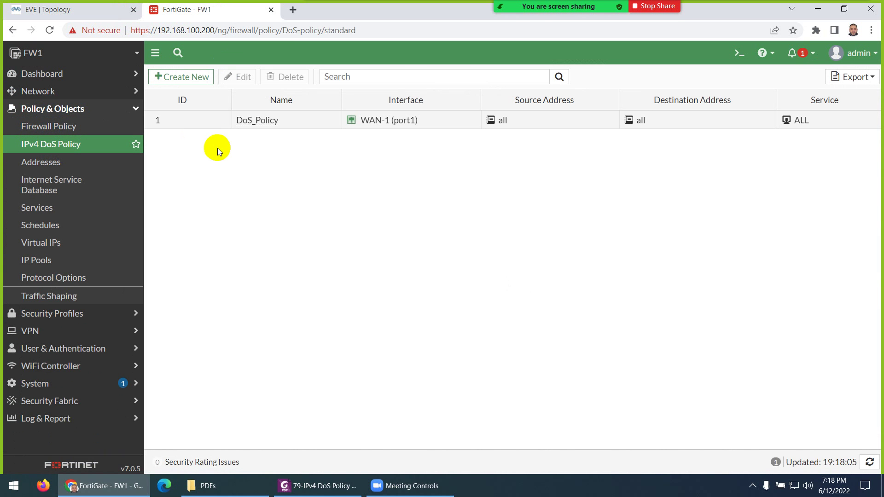
pyautogui.doubleClick(250, 121)
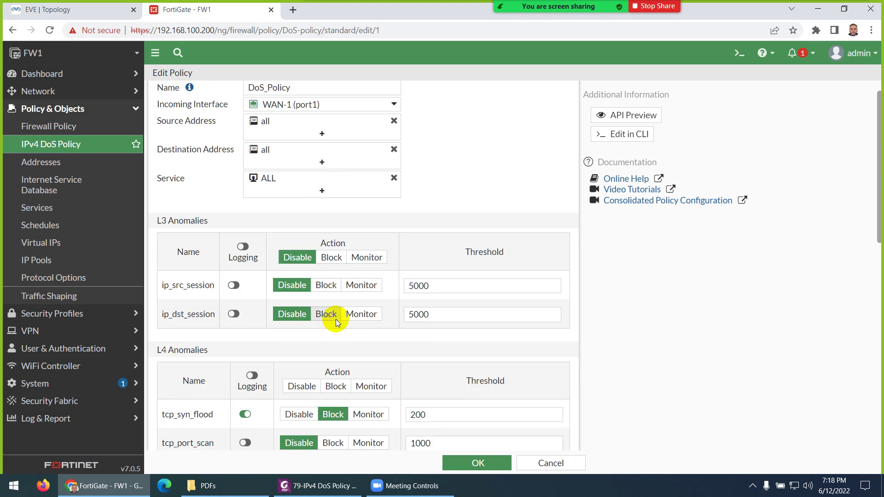
pyautogui.scroll(-7, 336, 321)
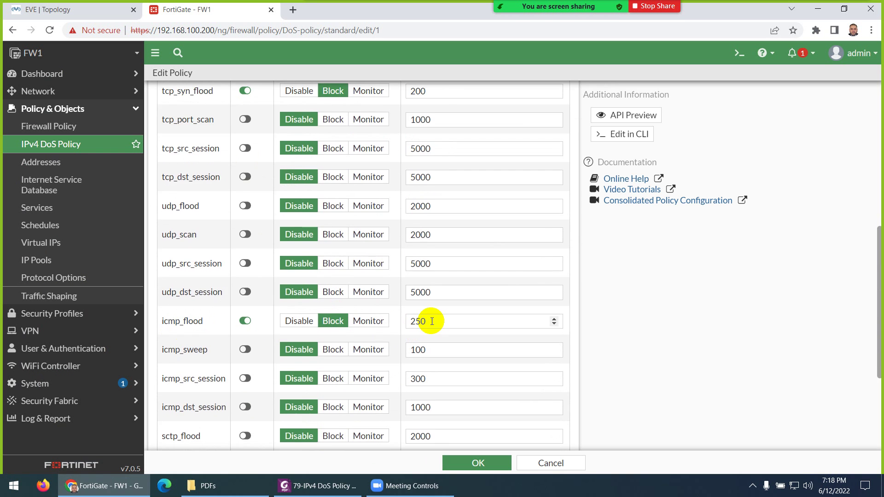
pyautogui.scroll(8, 442, 295)
pyautogui.scroll(-8, 457, 320)
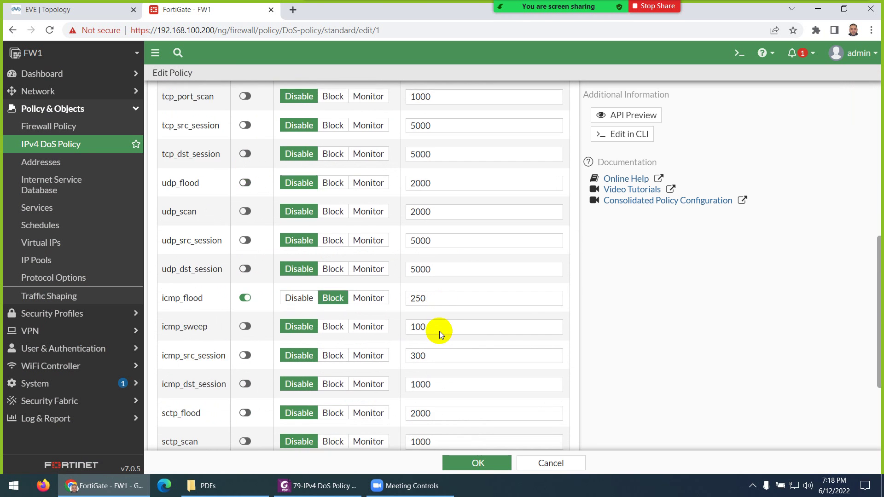
pyautogui.scroll(-3, 439, 330)
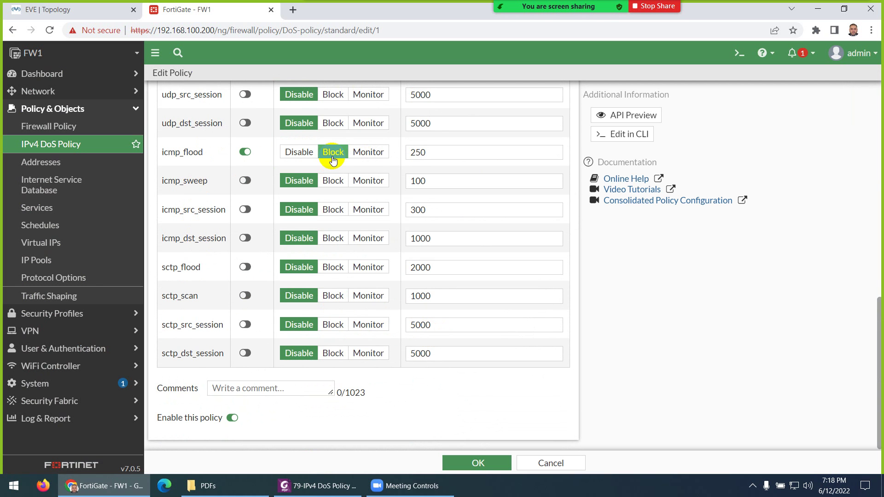
# - Open the FW1 Anomaly log and check the attack names of the logged floods
pyautogui.click(59, 418)
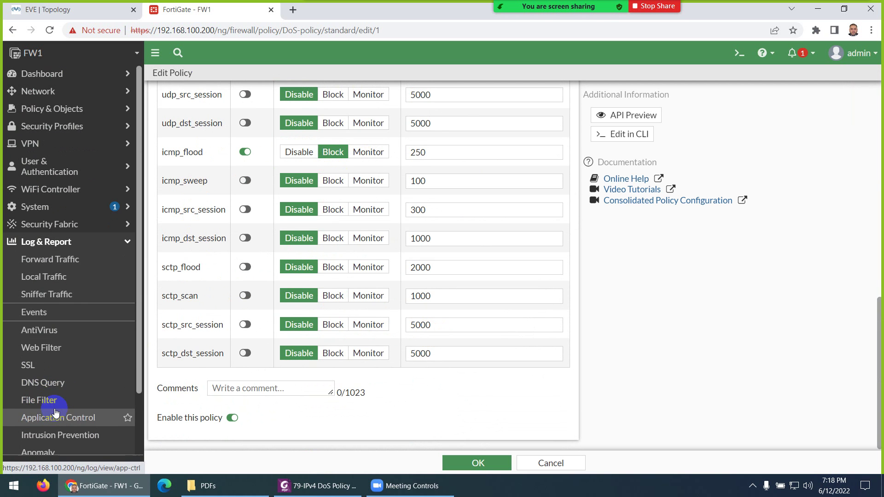
pyautogui.scroll(-2, 59, 405)
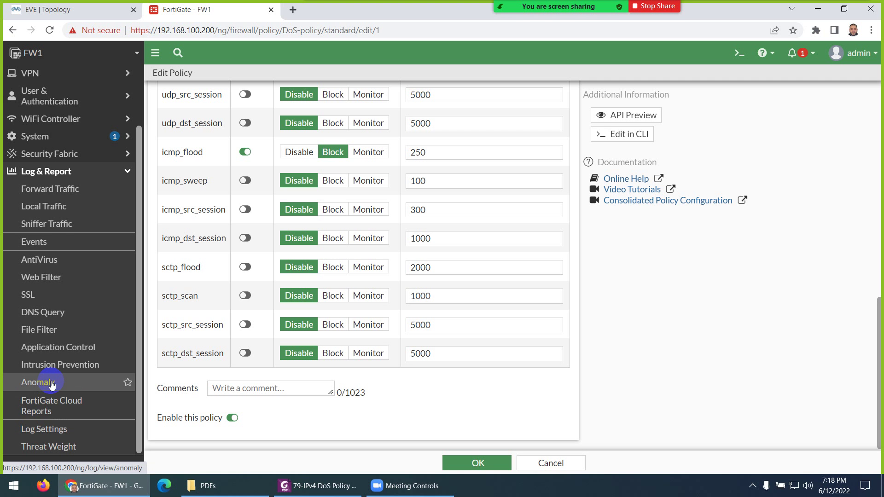
pyautogui.scroll(2, 59, 405)
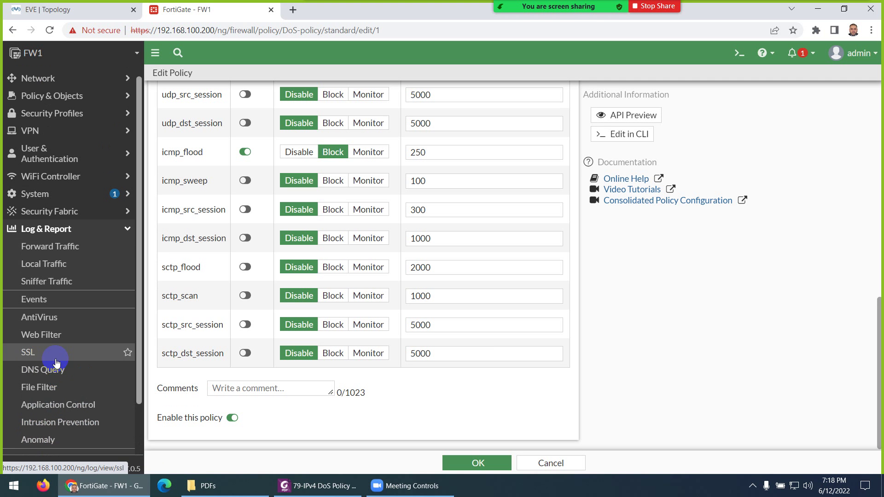
pyautogui.scroll(-2, 55, 359)
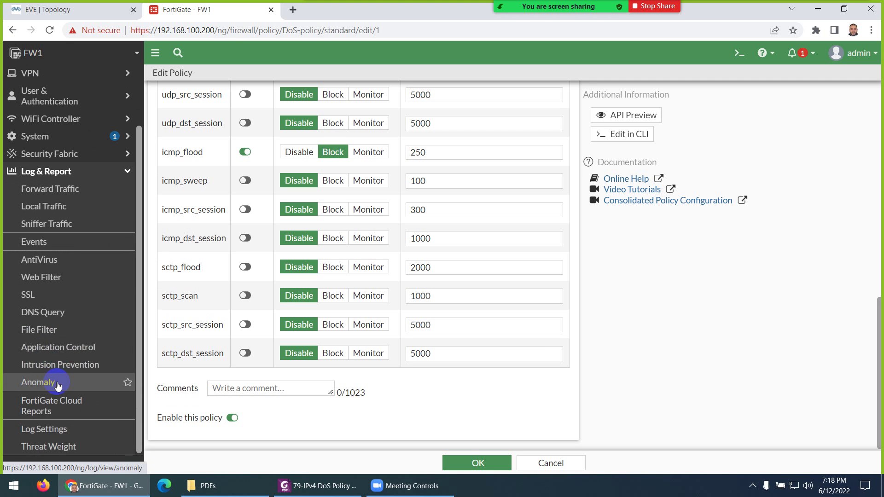
pyautogui.click(46, 382)
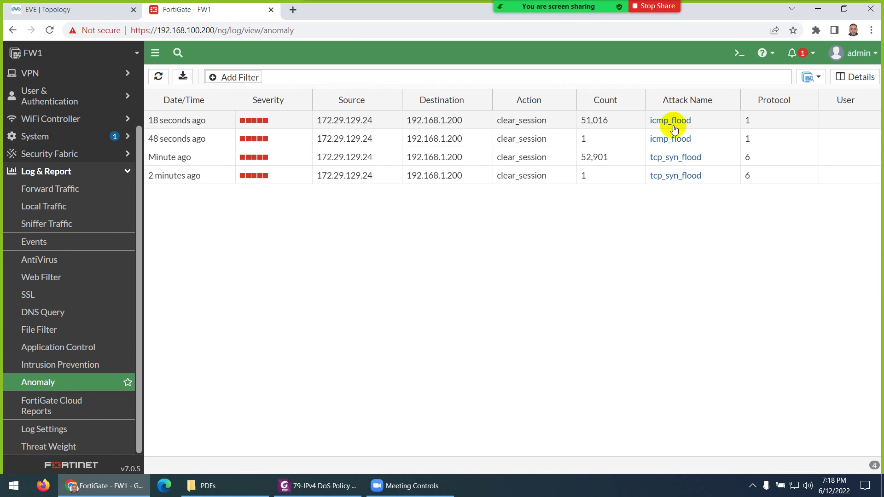
# - Stop the ICMP flood in the WAN-Attacker terminal, clear it, and enter nmap -O 192.168.1.200 without running it
pyautogui.click(84, 9)
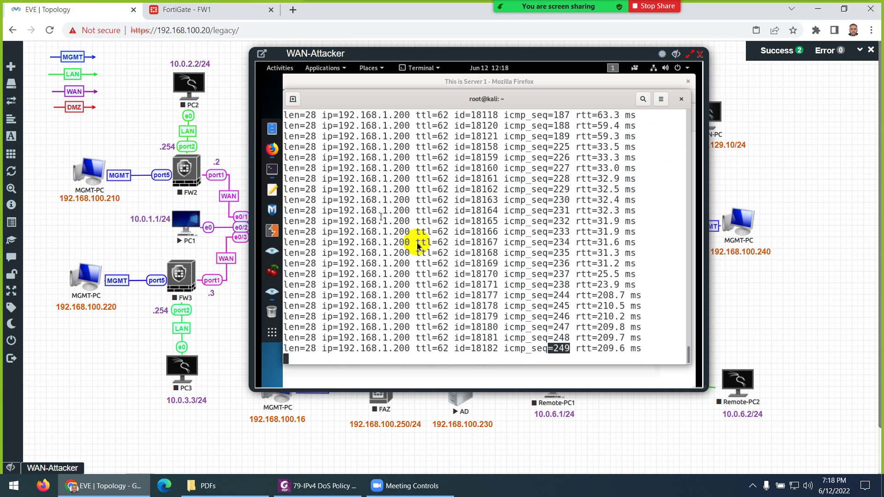
pyautogui.hotkey('ctrl', 'c')
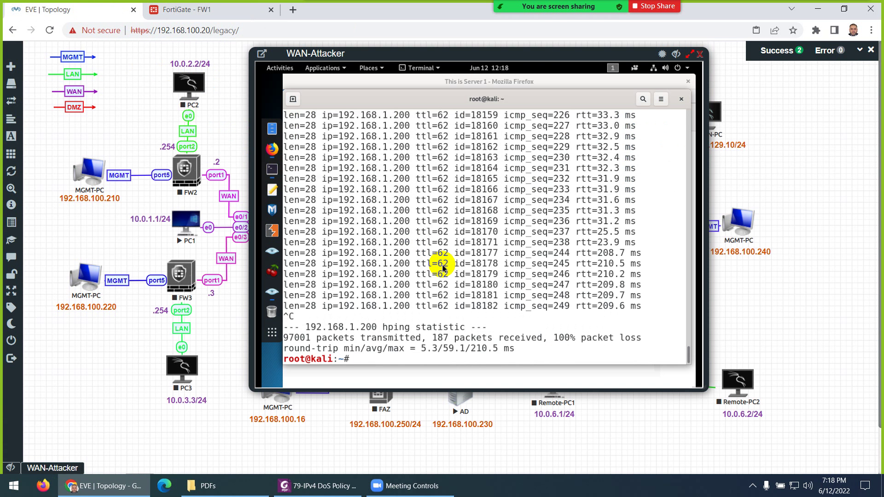
pyautogui.hotkey('ctrl', 'l')
pyautogui.press('Return')
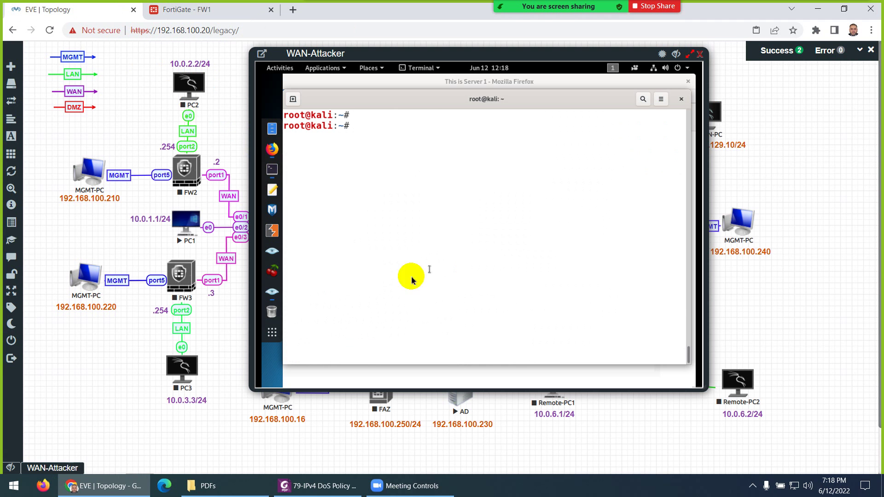
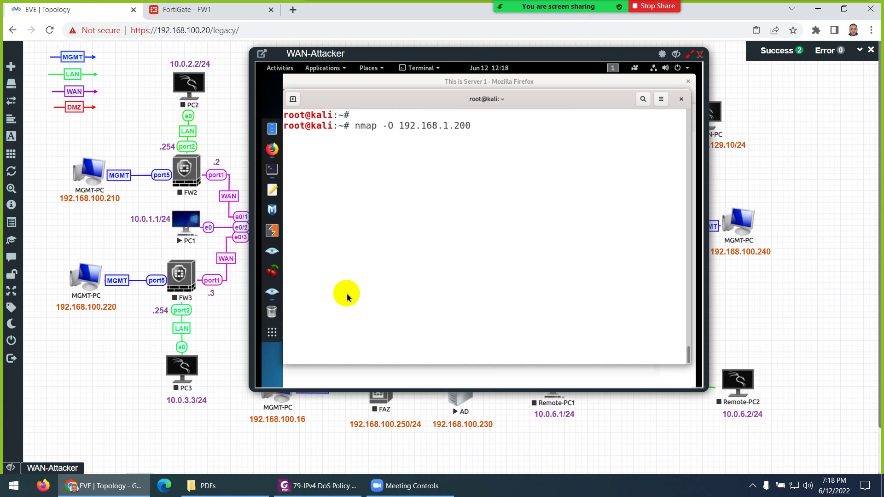
# - In DoS_Policy on FW1, enable logging and the Block action for tcp_port_scan and set its threshold to 10
pyautogui.click(175, 9)
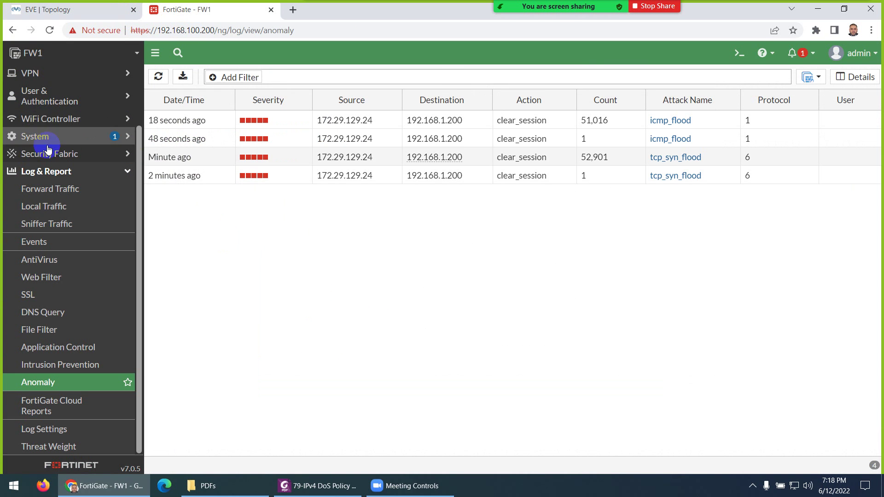
pyautogui.scroll(3, 53, 141)
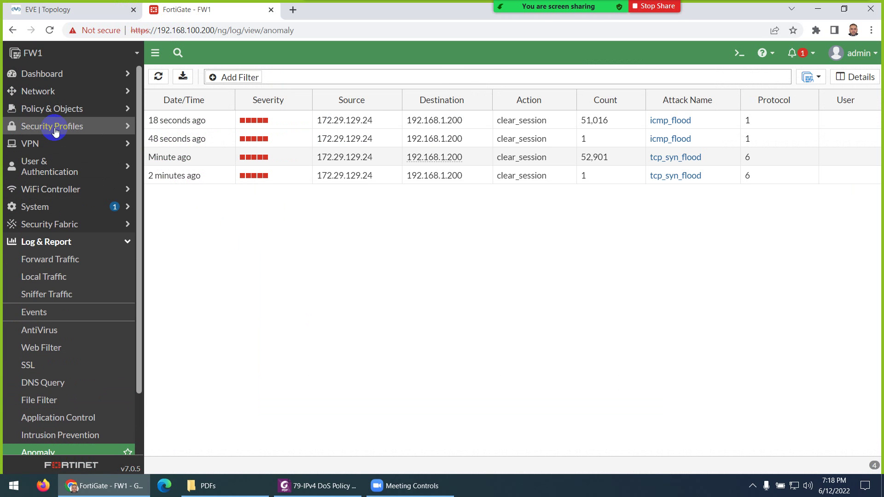
pyautogui.click(52, 110)
pyautogui.click(53, 147)
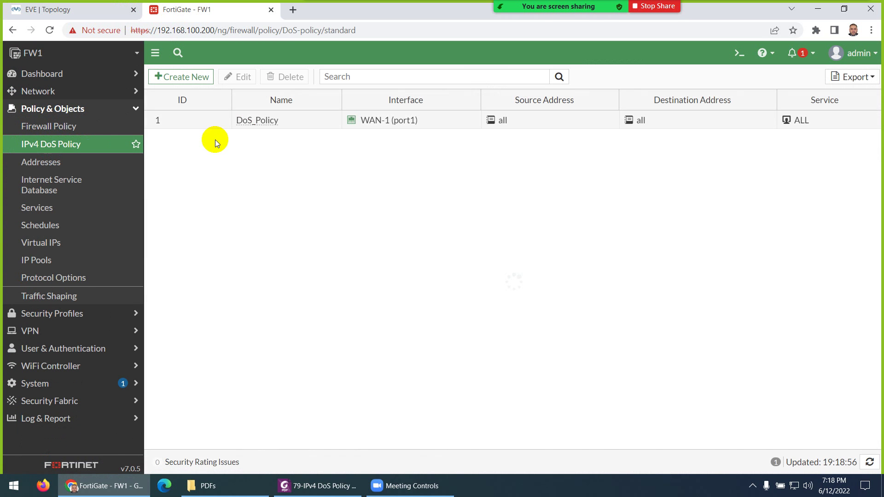
pyautogui.doubleClick(241, 123)
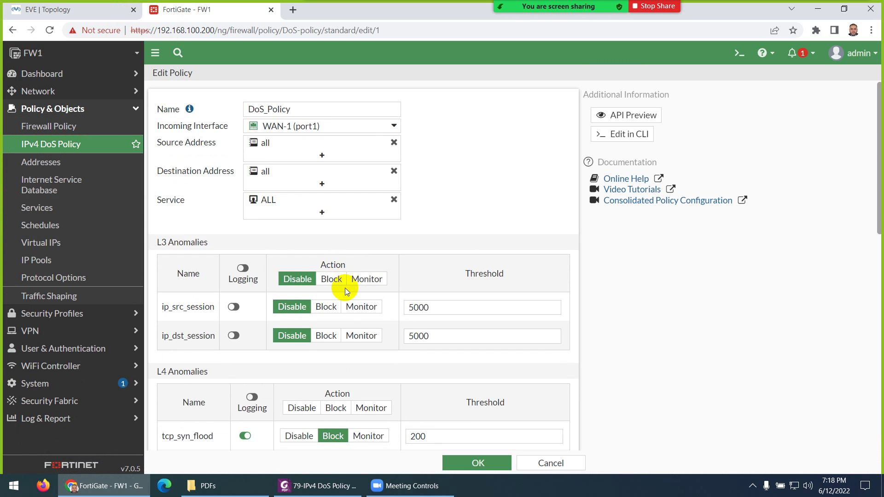
pyautogui.scroll(-3, 345, 291)
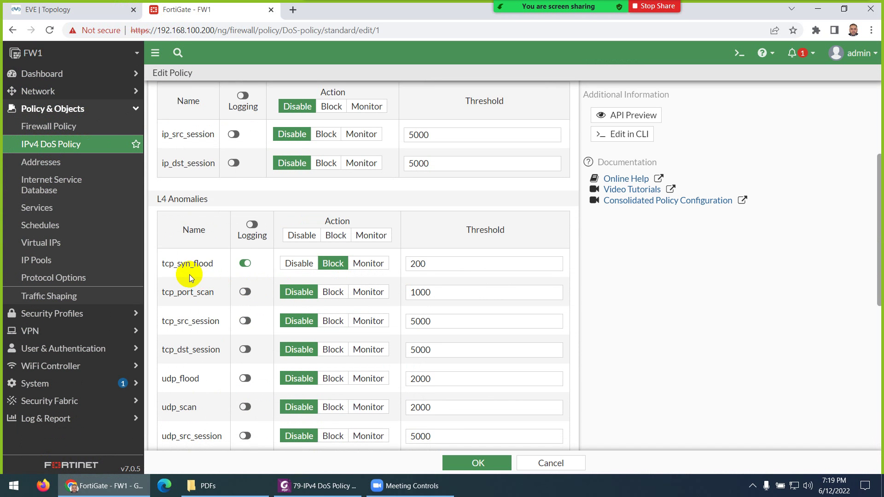
pyautogui.scroll(-1, 189, 276)
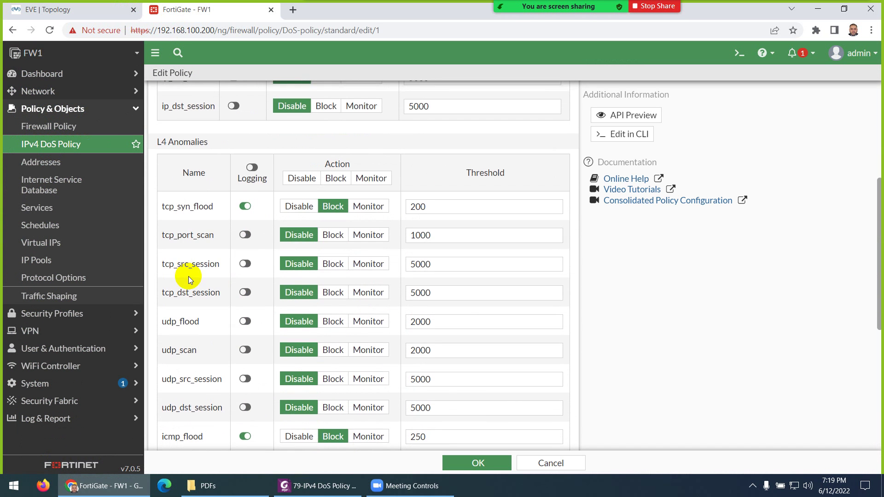
pyautogui.click(253, 237)
pyautogui.click(333, 234)
pyautogui.click(439, 236)
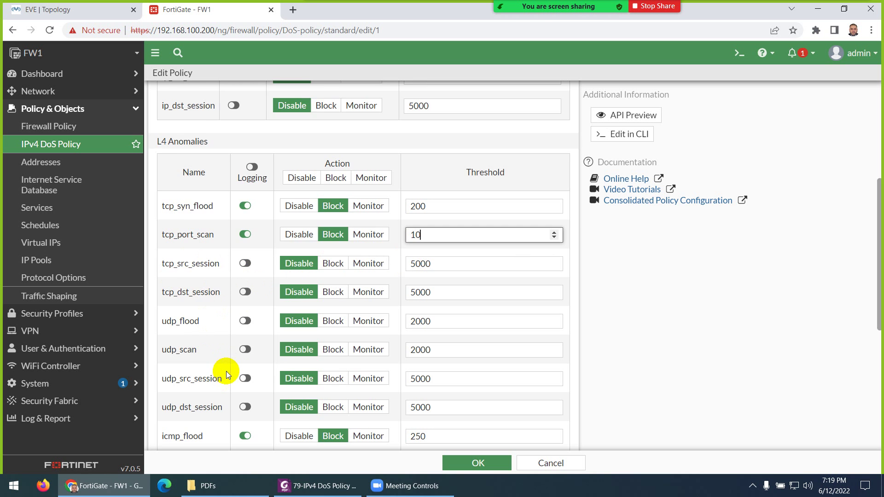
# - Enable logging and the Block action for udp_scan with a threshold of 20, and save DoS_Policy
pyautogui.scroll(-1, 226, 370)
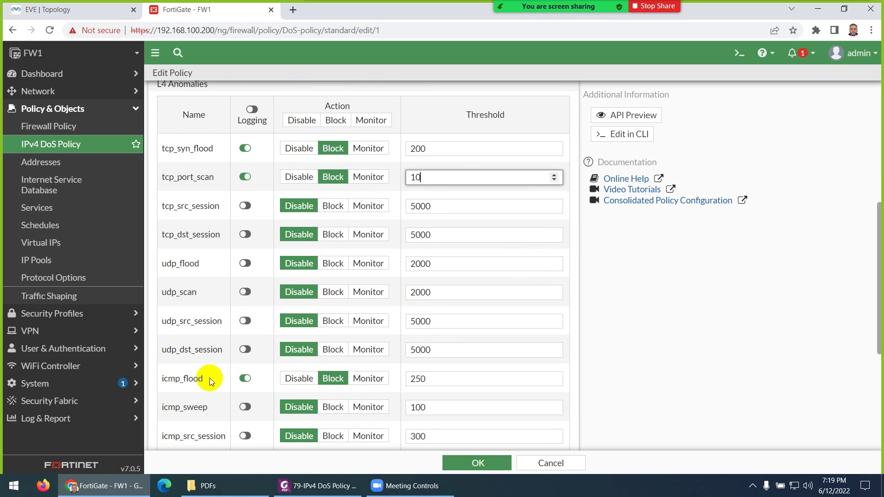
pyautogui.scroll(-1, 212, 375)
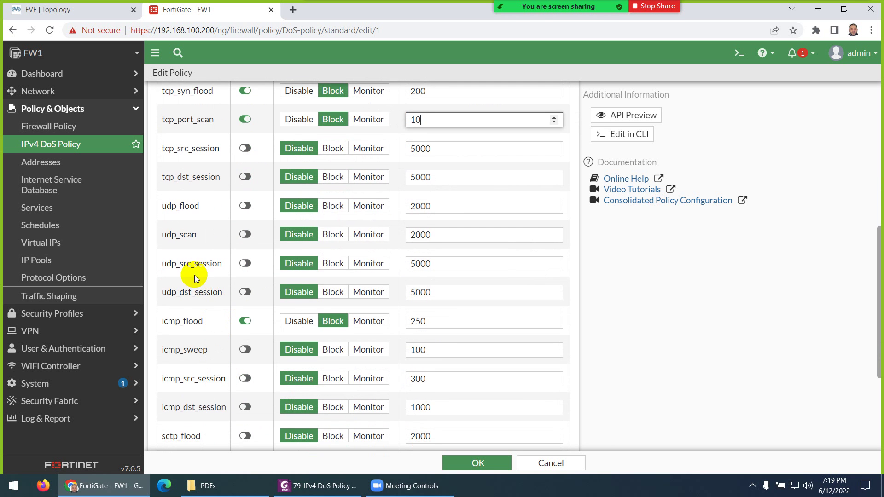
pyautogui.scroll(-1, 205, 339)
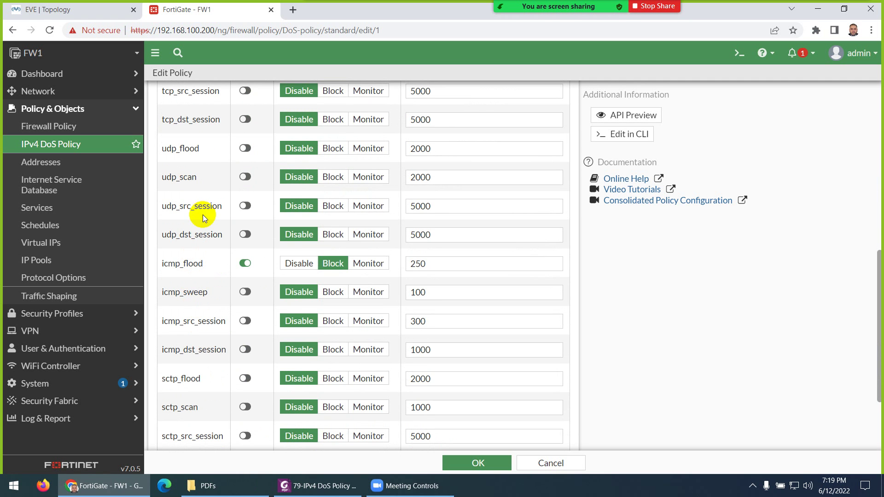
pyautogui.click(253, 178)
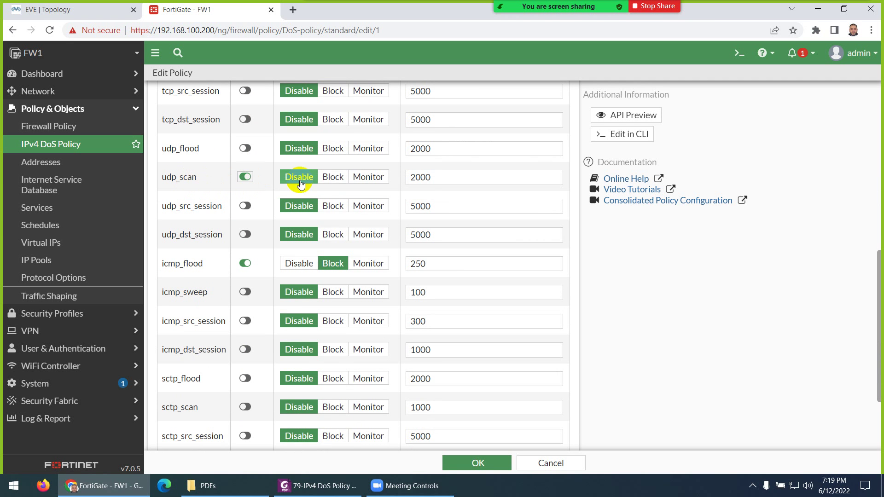
pyautogui.click(332, 177)
pyautogui.click(446, 177)
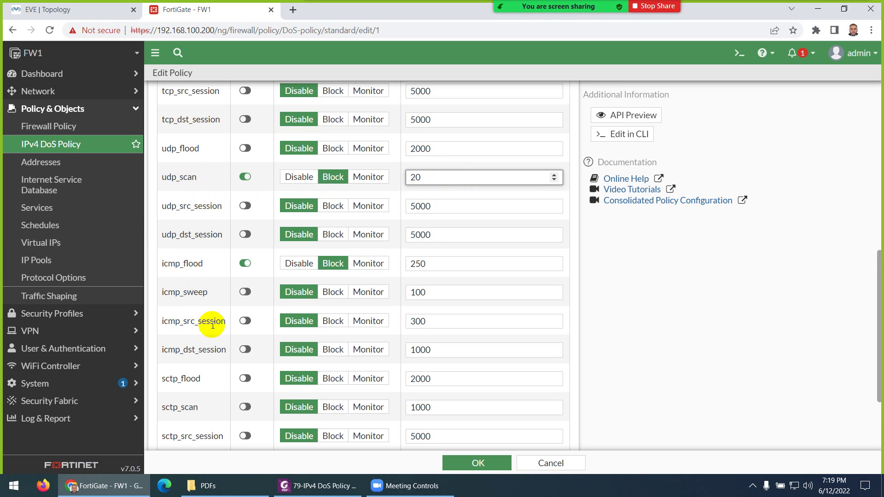
pyautogui.scroll(-1, 213, 325)
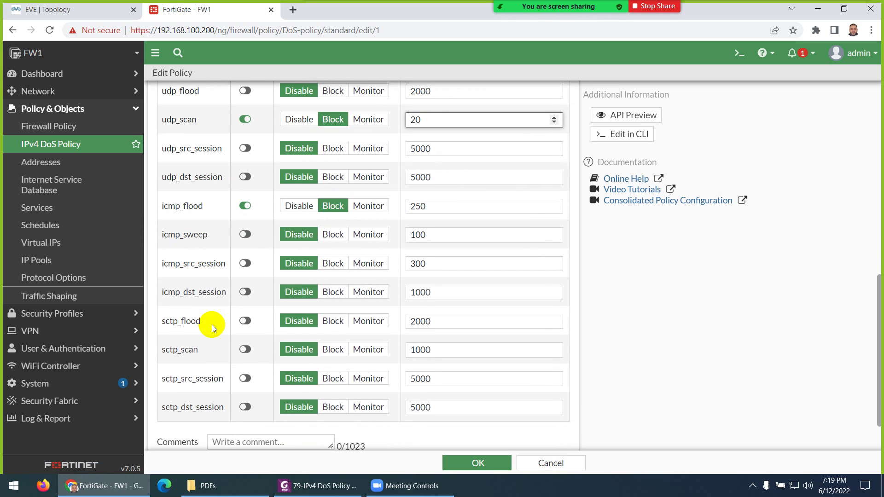
pyautogui.scroll(3, 211, 325)
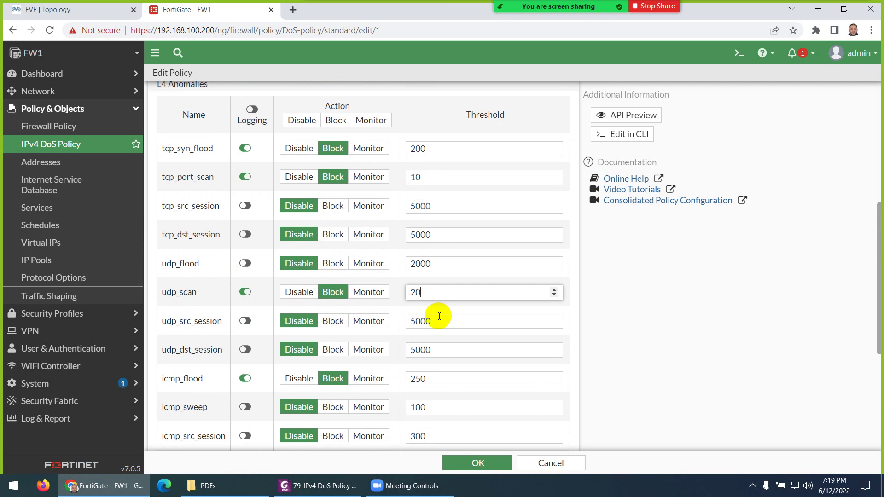
pyautogui.click(460, 464)
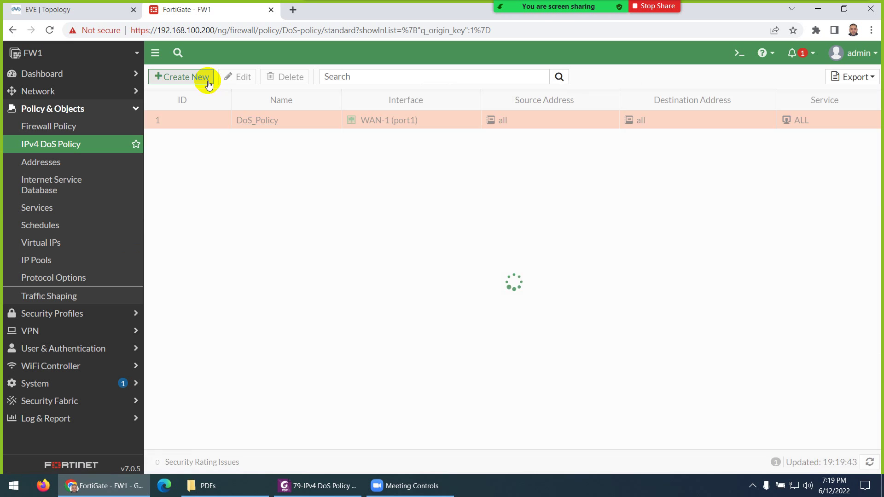
# - On WAN-Attacker, open Zenmap and run the "Intense scan, all TCP ports" profile against 192.168.1.200
pyautogui.click(97, 10)
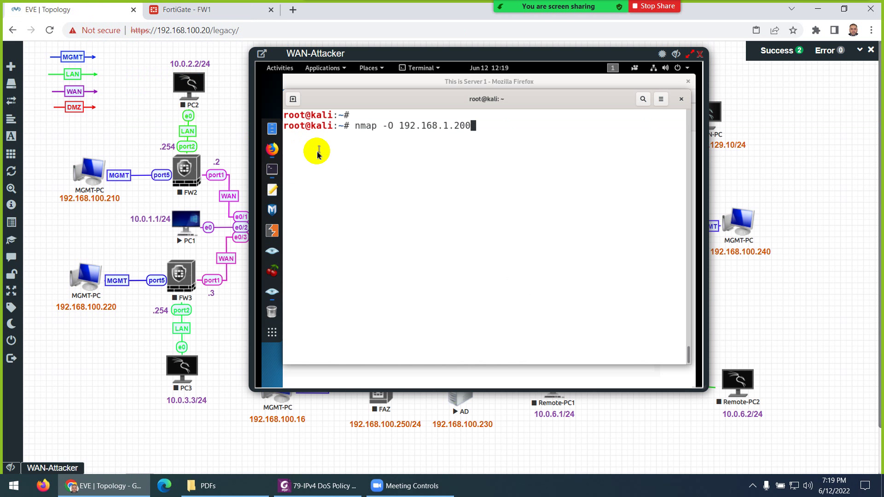
pyautogui.click(272, 256)
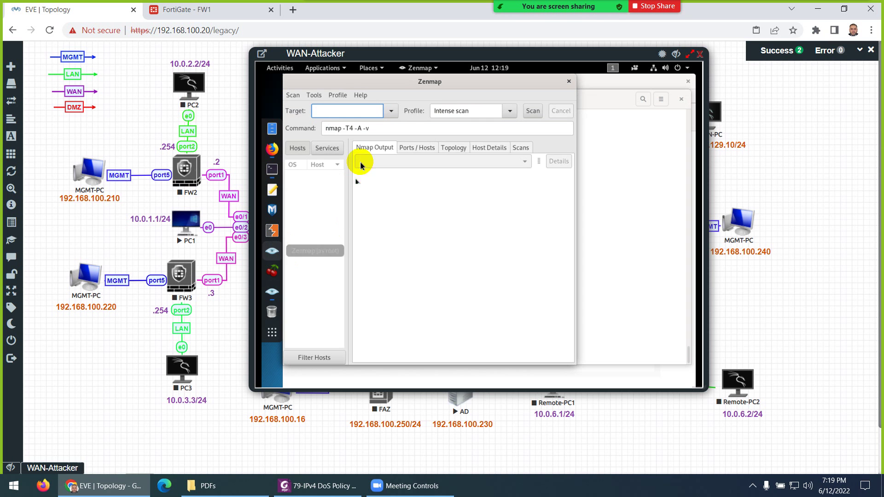
pyautogui.write('192')
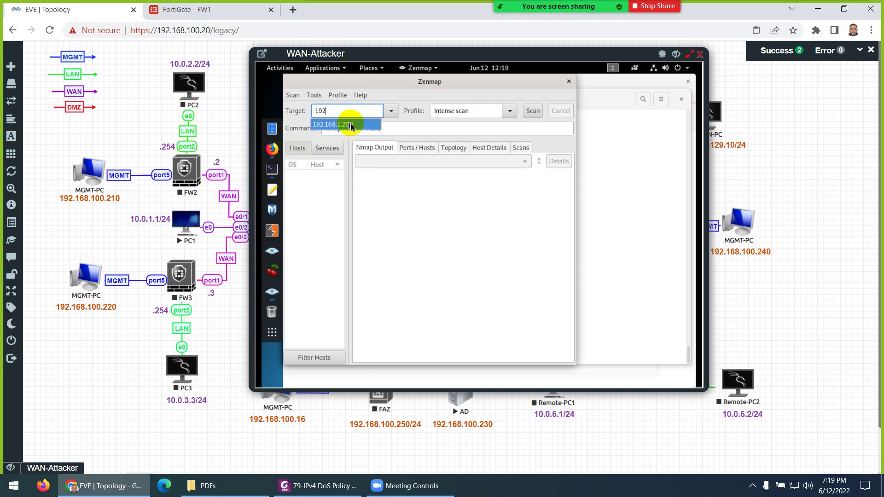
pyautogui.click(347, 124)
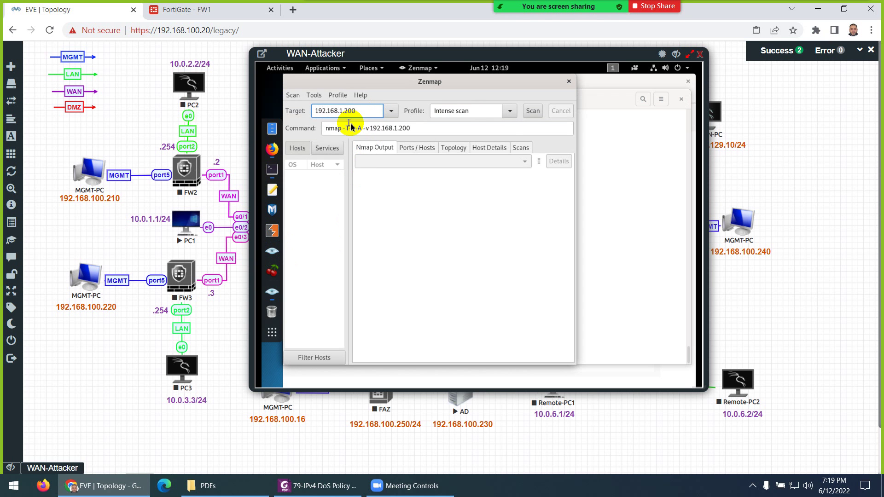
pyautogui.click(510, 114)
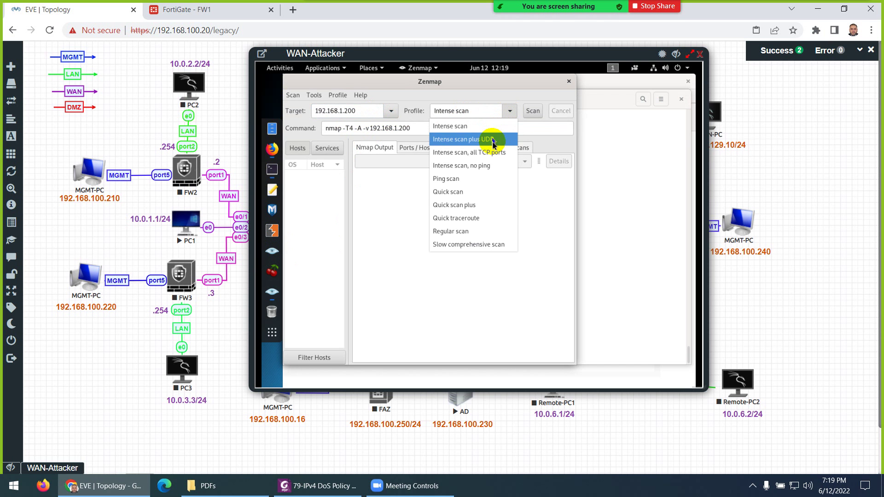
pyautogui.click(464, 157)
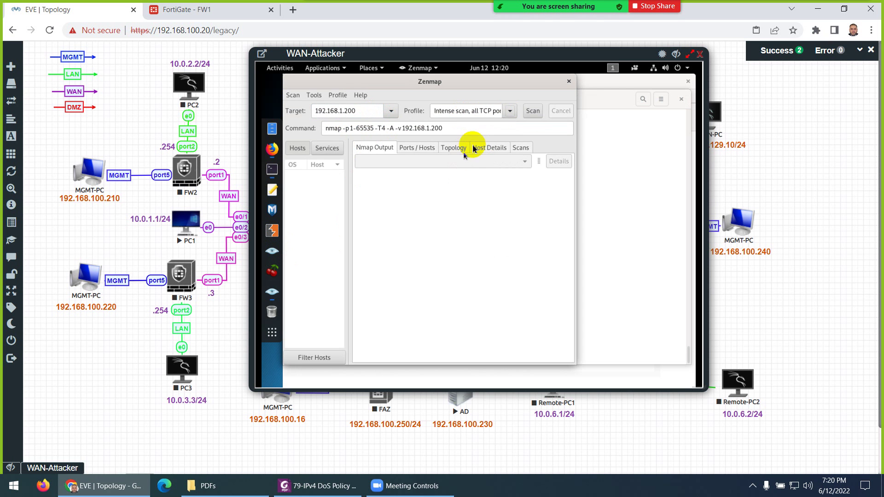
pyautogui.click(528, 115)
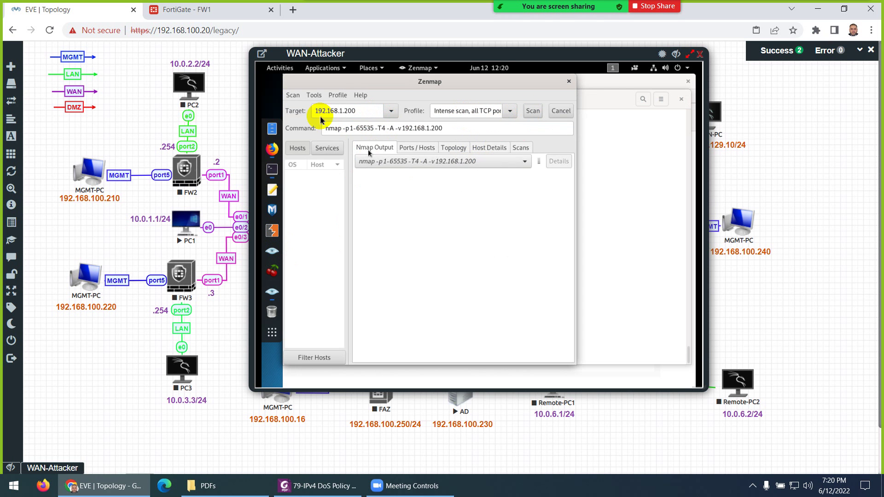
# - Return to FW1 and refresh the Anomaly log to look for entries from the port scan
pyautogui.click(202, 10)
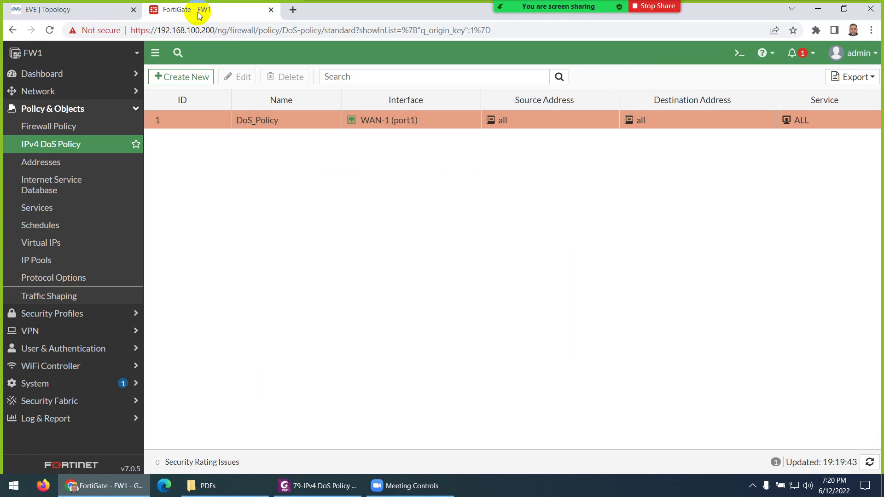
pyautogui.click(46, 419)
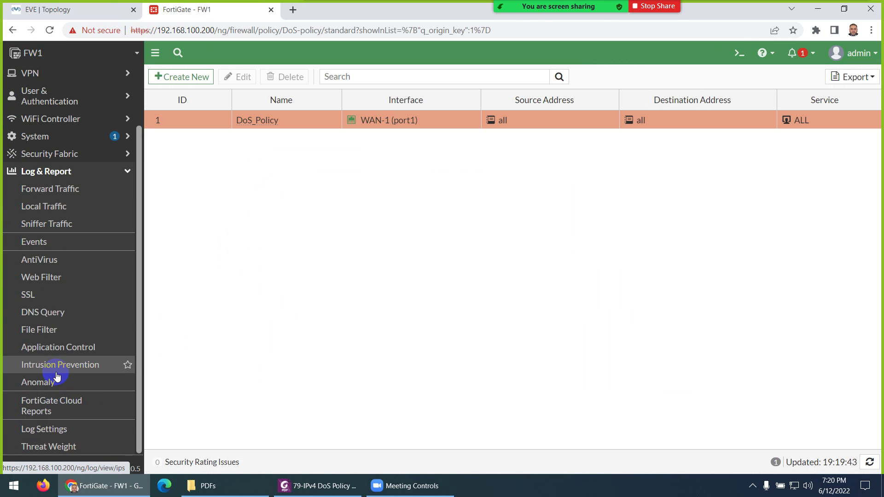
pyautogui.click(50, 382)
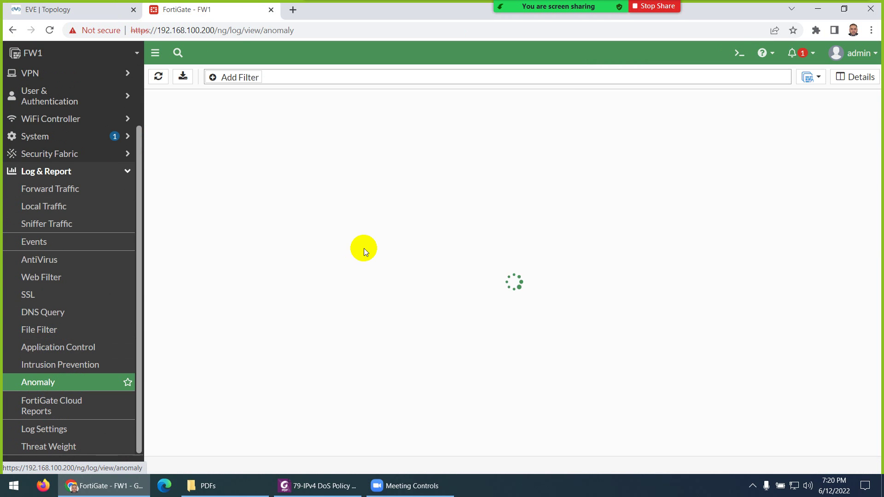
pyautogui.click(158, 77)
pyautogui.click(158, 78)
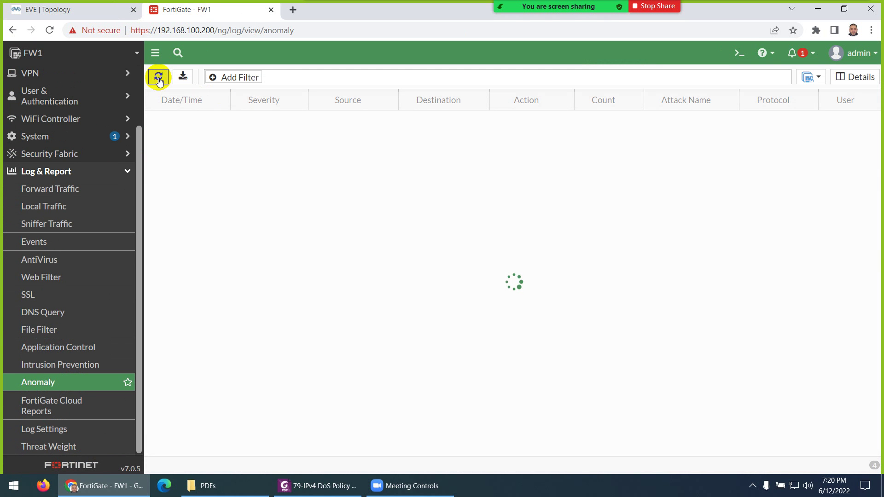
# - Refresh the Anomaly log again to check for entries from the all-TCP-ports scan
pyautogui.click(158, 77)
pyautogui.click(158, 77)
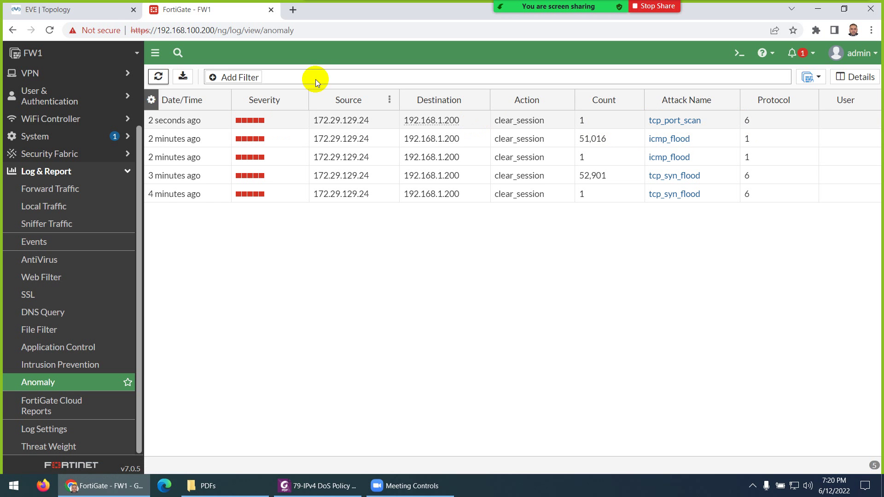
# - On WAN-Attacker, run Zenmap's "Intense scan plus UDP" profile against 192.168.1.200
pyautogui.click(98, 9)
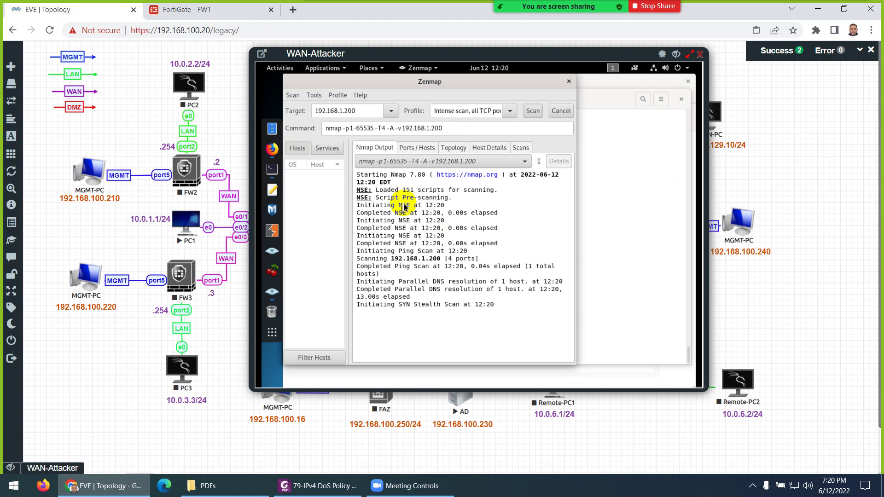
pyautogui.click(508, 112)
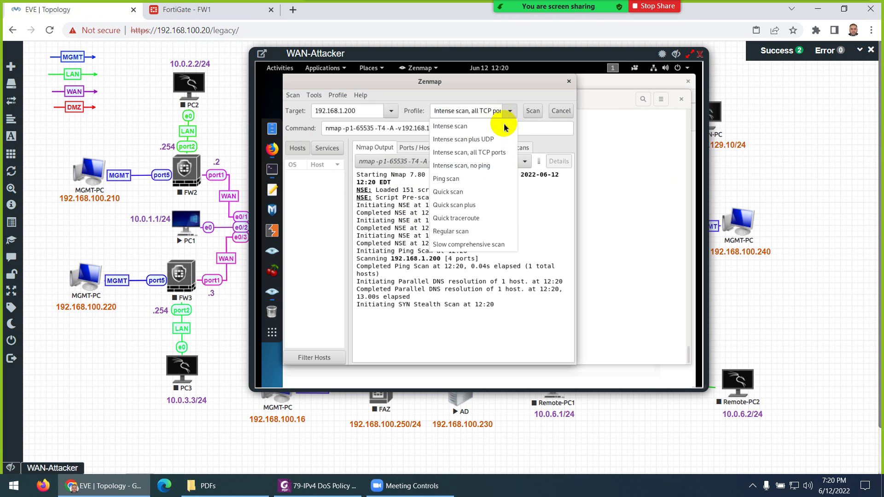
pyautogui.click(478, 139)
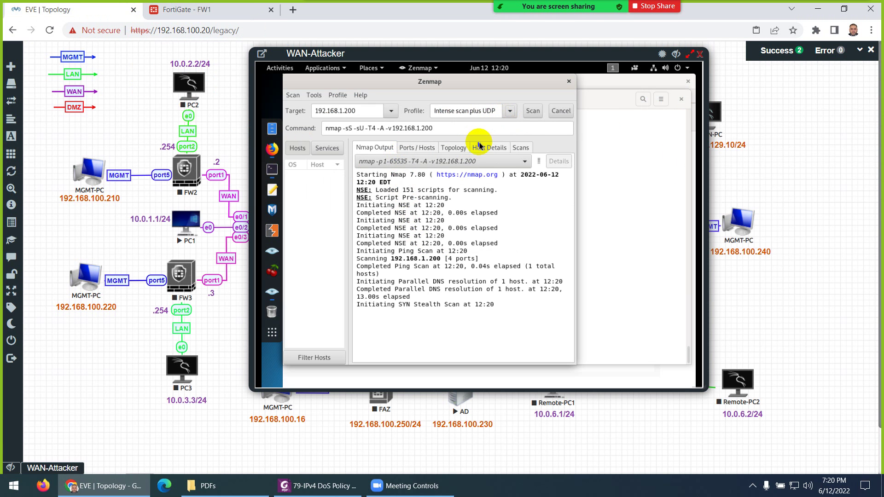
pyautogui.click(533, 111)
# - Return to FW1, keep refreshing the Anomaly log to look for UDP scan entries, and check the scan's progress on WAN-Attacker
pyautogui.click(202, 9)
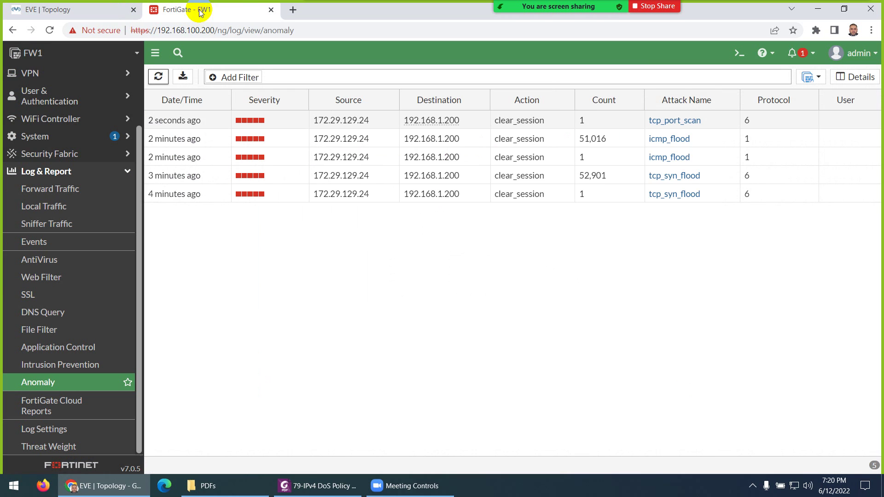
pyautogui.click(158, 77)
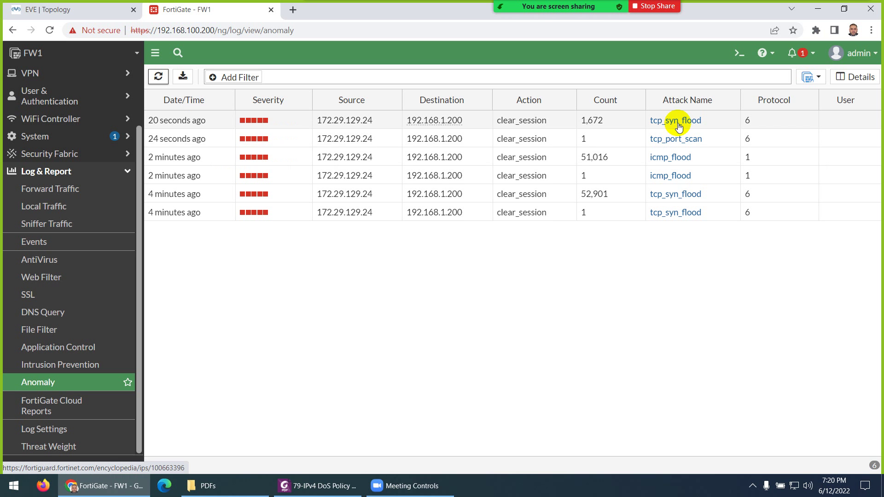
pyautogui.click(164, 82)
pyautogui.click(164, 82)
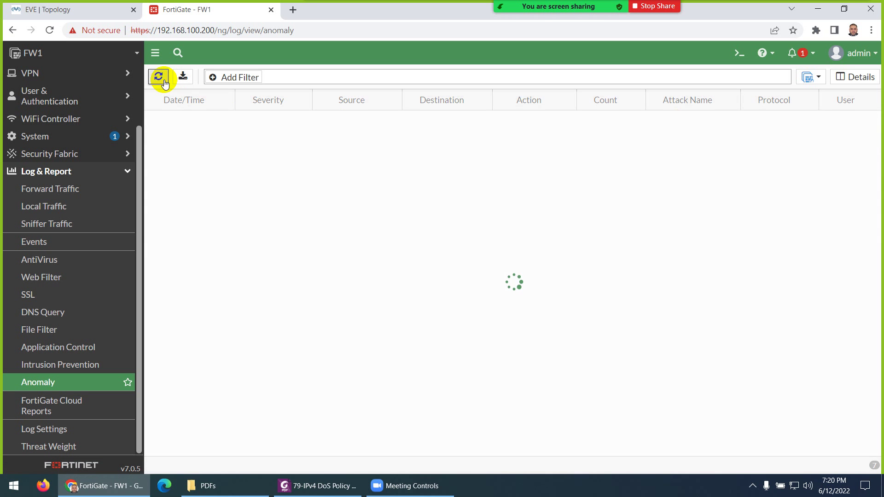
pyautogui.click(164, 82)
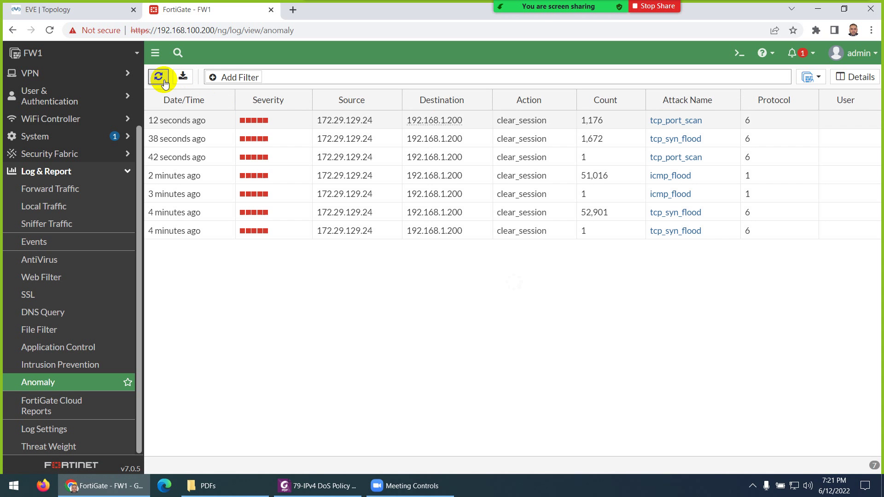
pyautogui.click(164, 82)
pyautogui.click(165, 83)
pyautogui.click(164, 83)
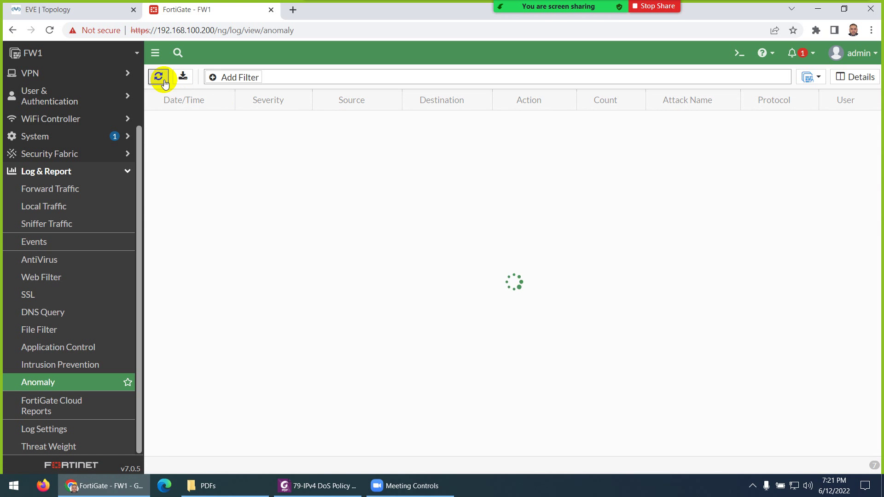
pyautogui.click(164, 82)
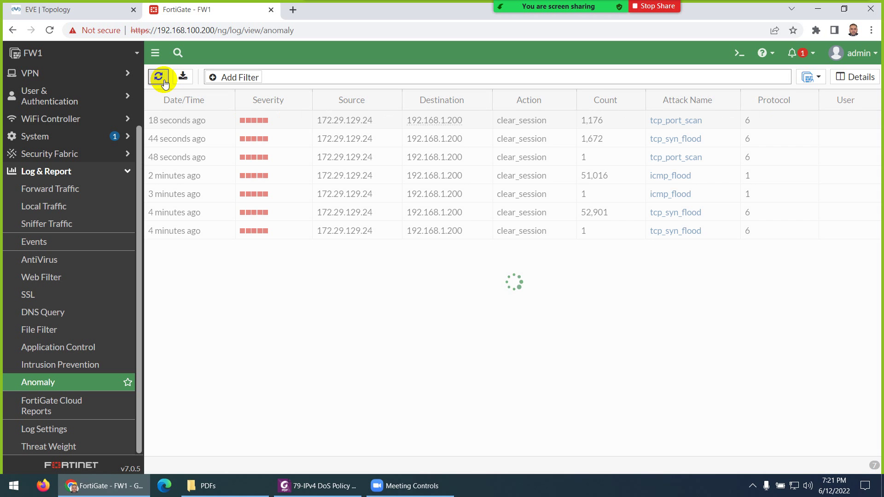
pyautogui.click(165, 82)
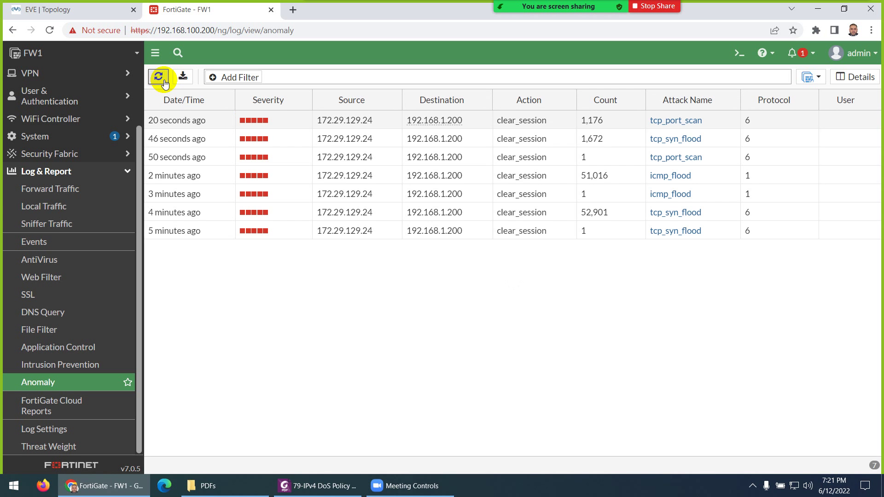
pyautogui.click(164, 82)
pyautogui.click(165, 82)
pyautogui.click(164, 83)
pyautogui.click(164, 82)
pyautogui.click(165, 82)
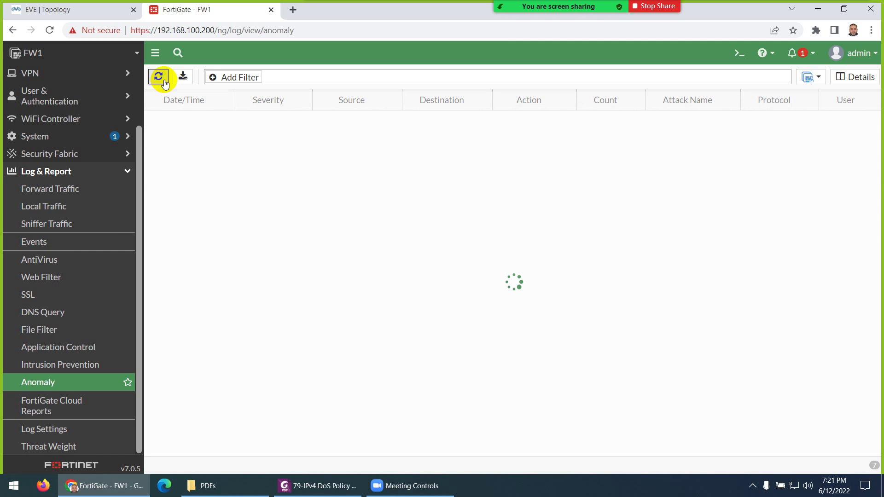
pyautogui.click(164, 83)
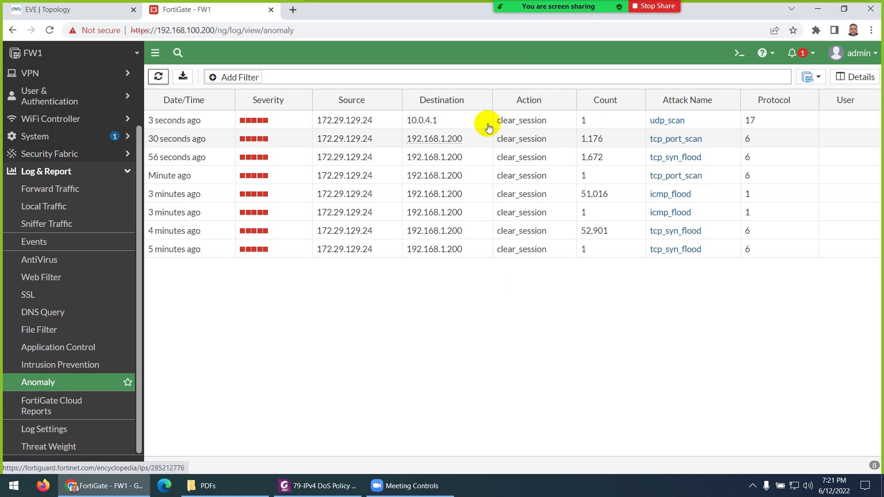
pyautogui.click(69, 10)
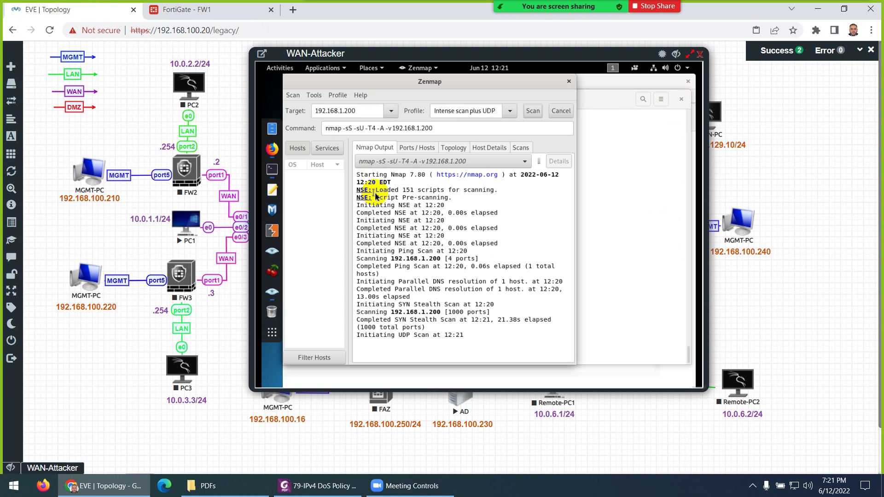
# - On FW1, open the IPv4 DoS policy DoS_Policy for editing and review its L4 anomaly settings
pyautogui.click(199, 14)
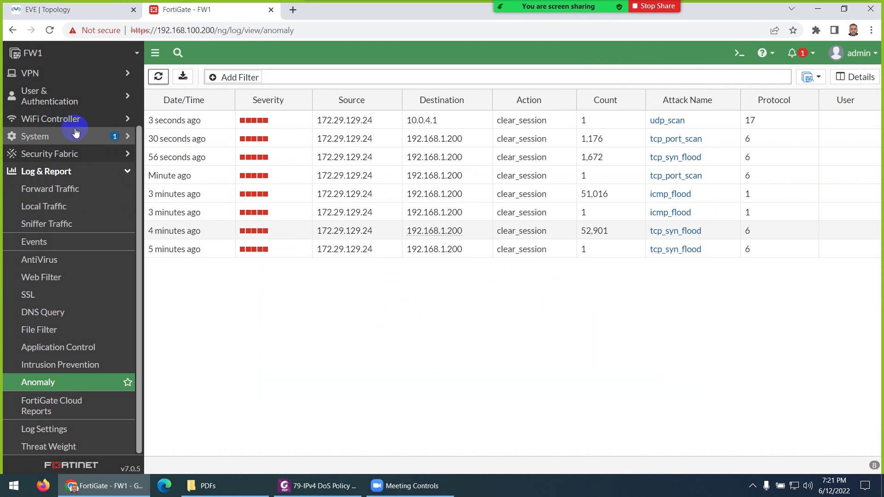
pyautogui.scroll(3, 50, 111)
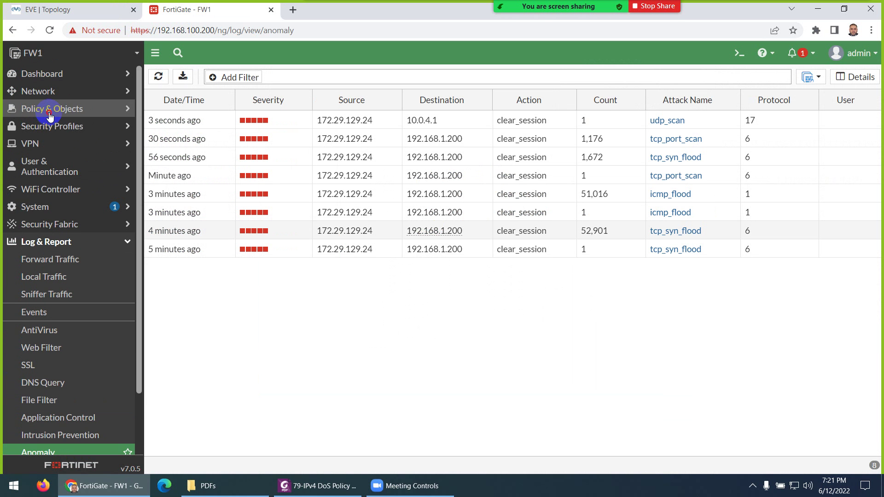
pyautogui.click(49, 109)
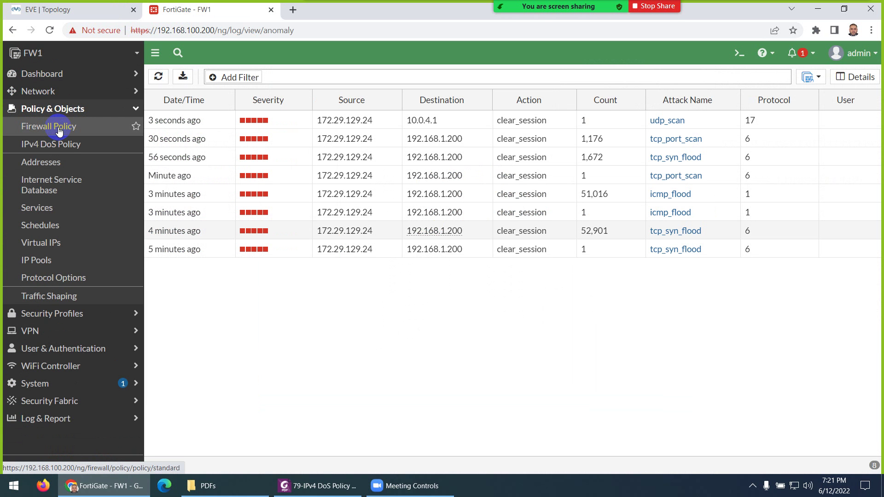
pyautogui.click(54, 144)
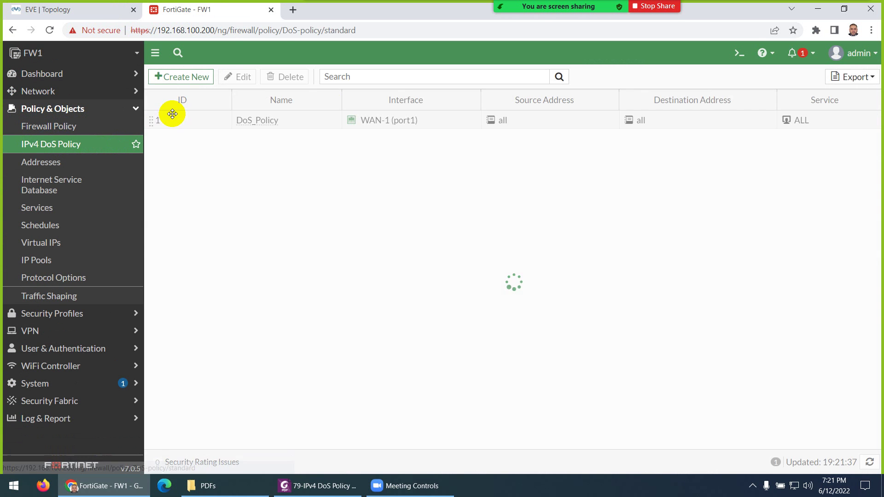
pyautogui.click(193, 124)
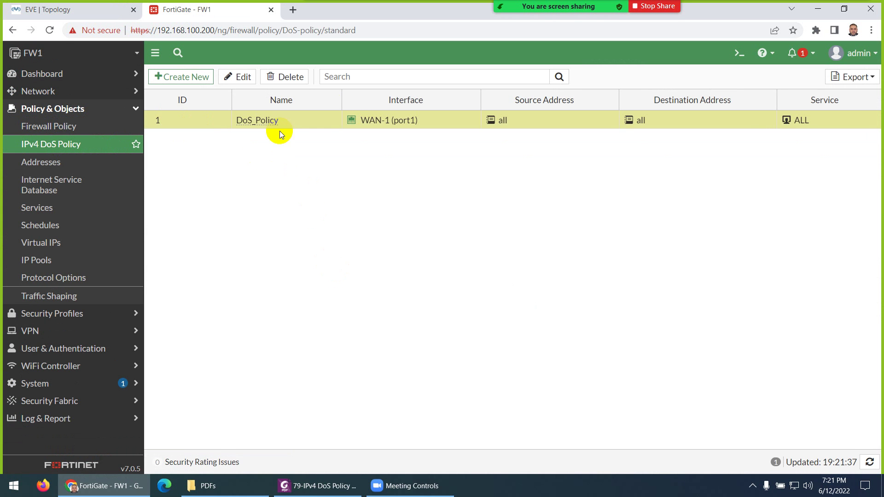
pyautogui.doubleClick(267, 122)
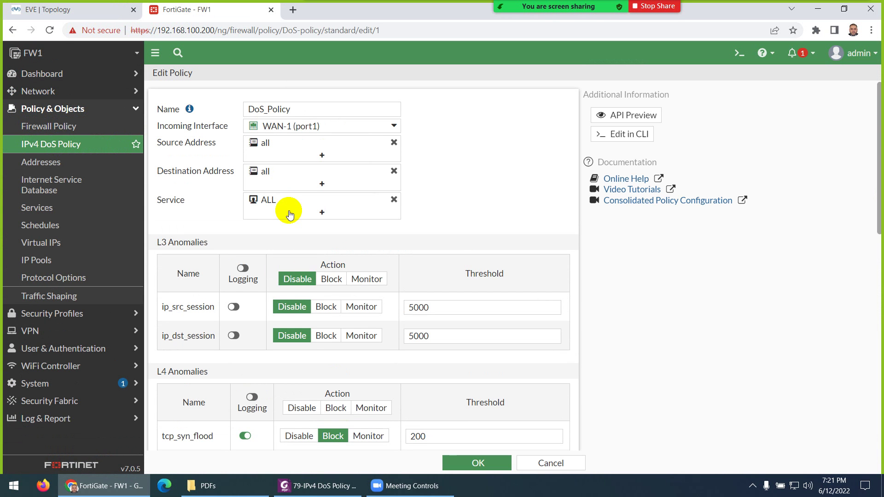
pyautogui.scroll(-3, 270, 293)
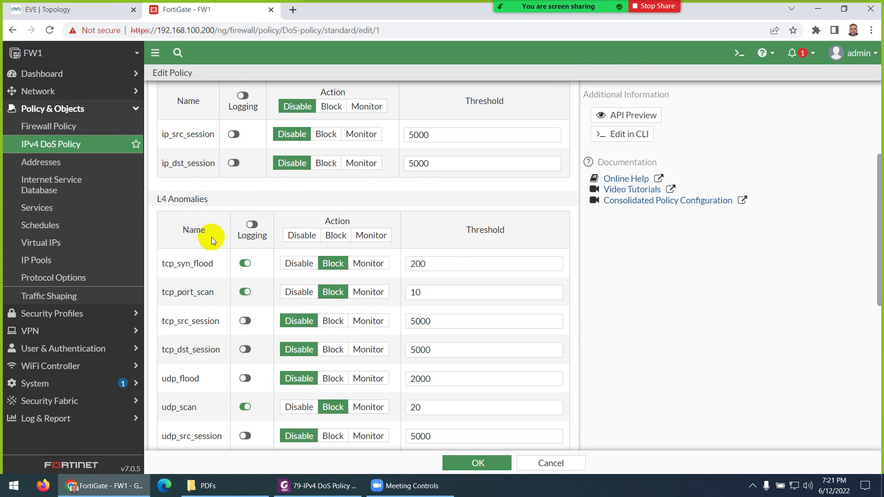
pyautogui.scroll(-2, 211, 237)
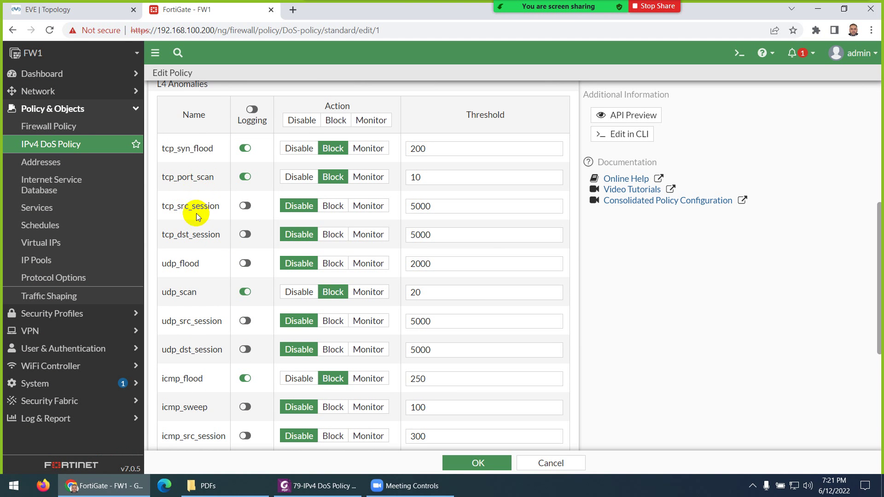
pyautogui.scroll(-1, 193, 240)
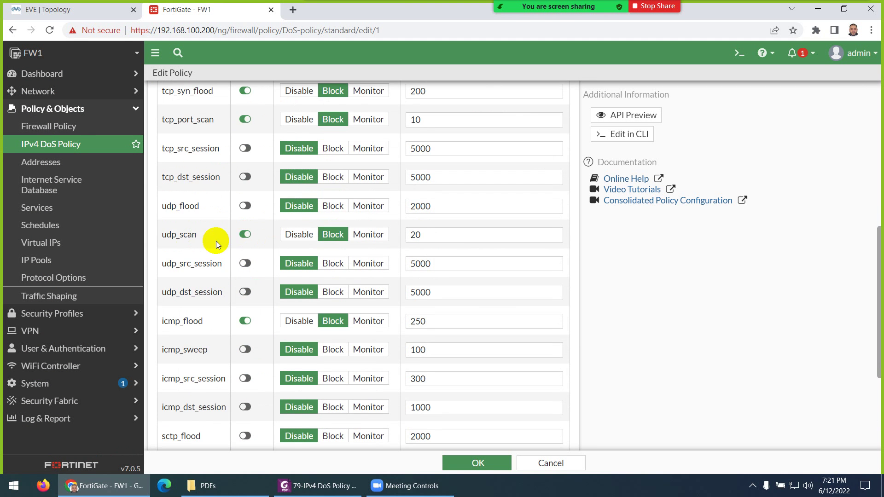
pyautogui.scroll(-1, 203, 238)
pyautogui.scroll(-2, 192, 228)
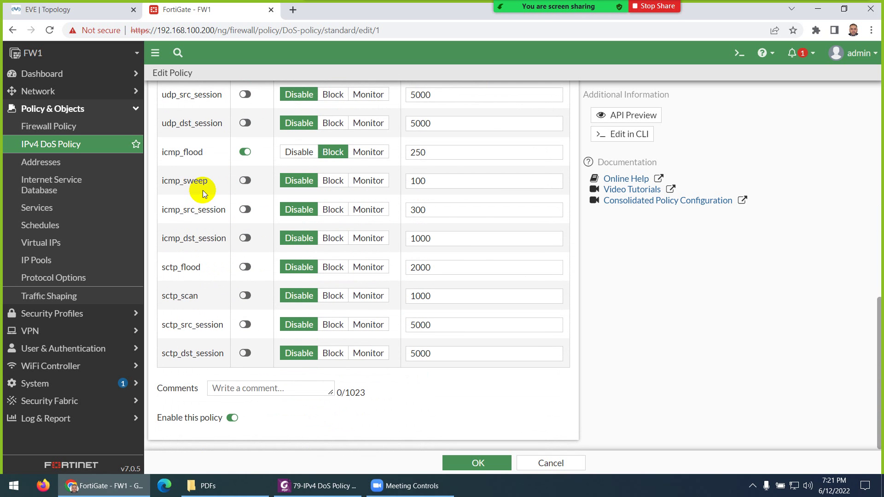
# - On WAN-Attacker, switch the Zenmap profile to "Ping scan" for target 192.168.1.200
pyautogui.click(94, 17)
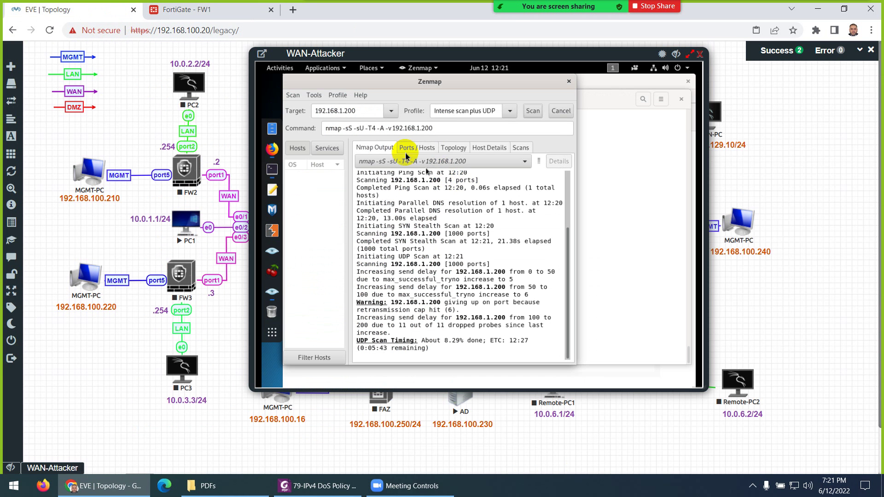
pyautogui.click(510, 114)
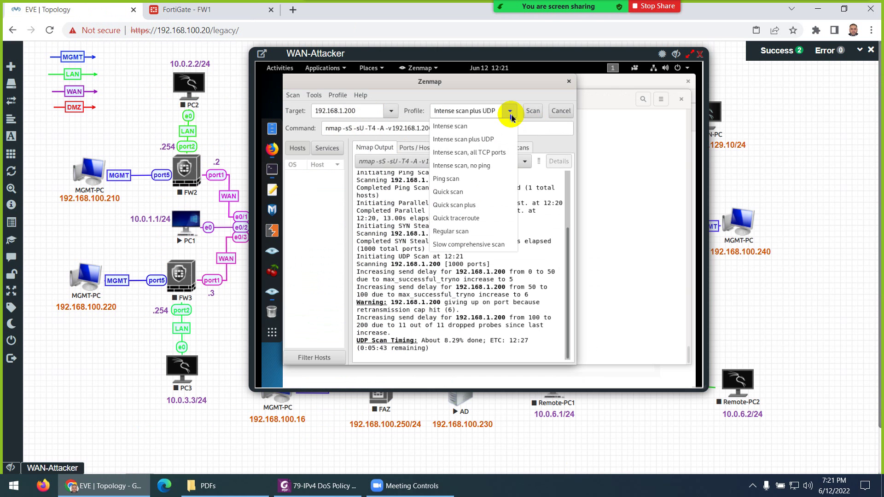
pyautogui.click(481, 183)
# - Back on FW1, enable logging and the Block action for icmp_sweep, and save DoS_Policy
pyautogui.click(221, 11)
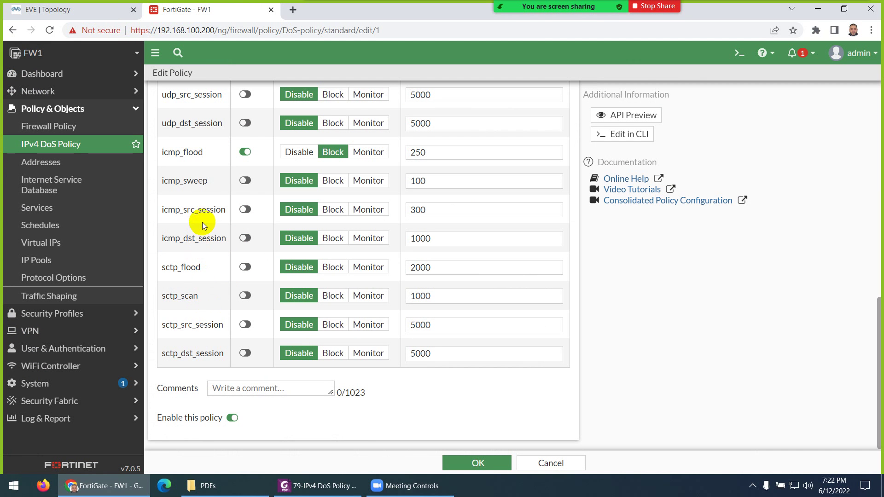
pyautogui.click(245, 180)
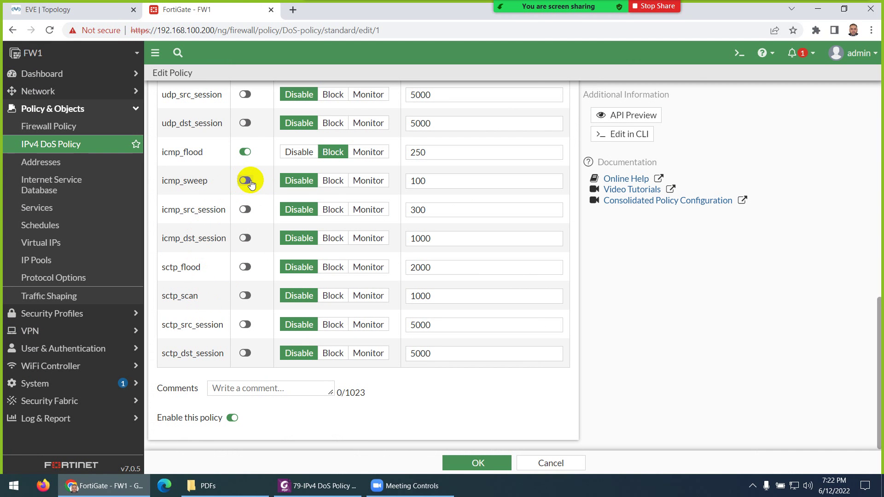
pyautogui.click(333, 180)
pyautogui.click(452, 185)
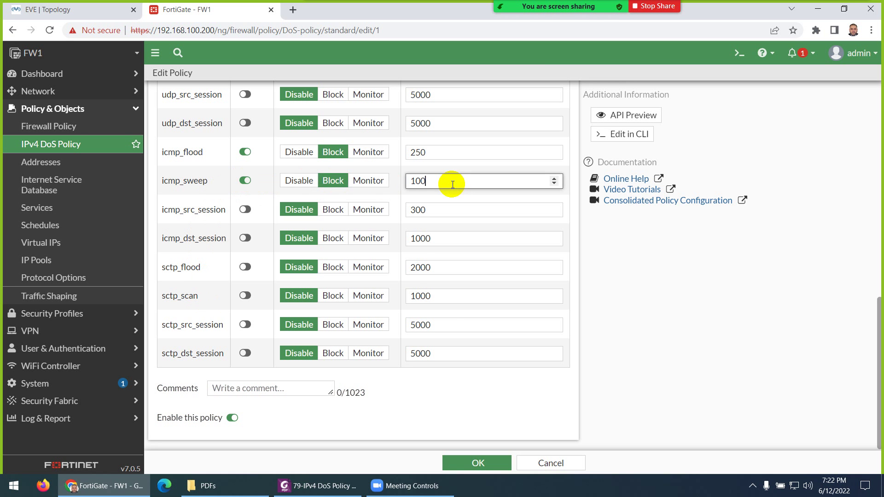
pyautogui.click(463, 461)
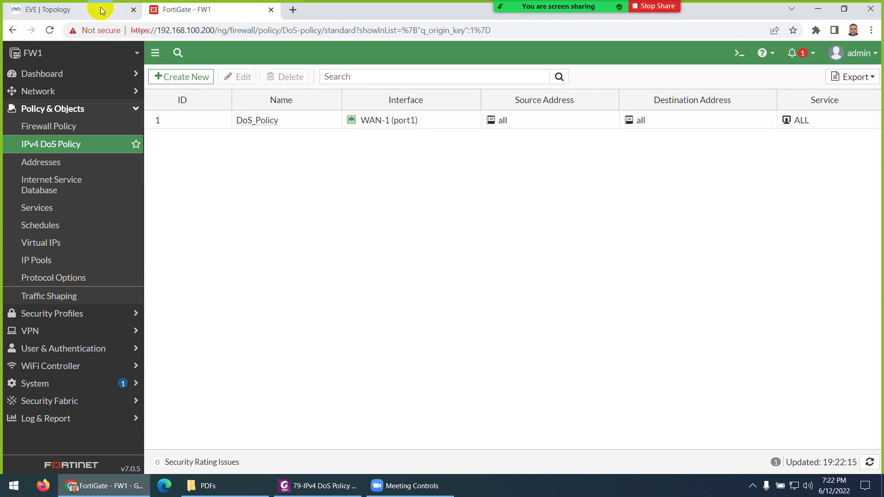
# - On WAN-Attacker, start the ping scan against 192.168.1.200 in Zenmap
pyautogui.click(102, 10)
pyautogui.click(534, 115)
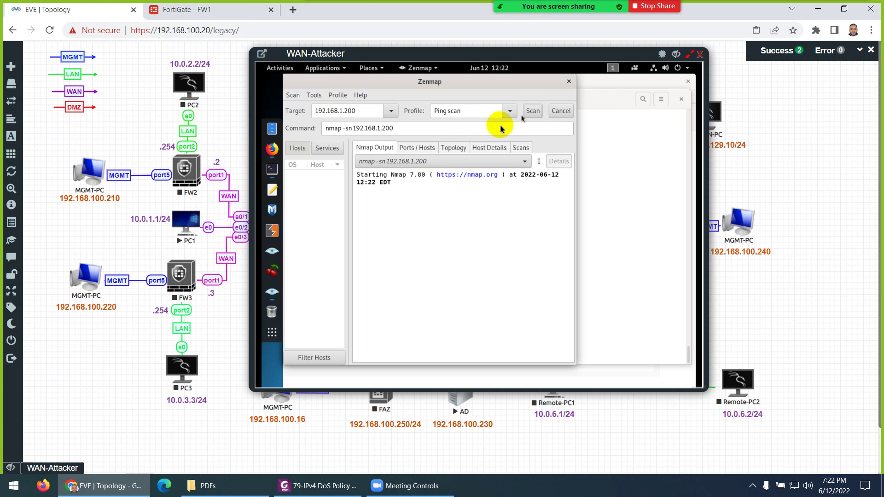
# - Open the Anomaly log on FW1 and refresh it to look for entries from the ping scan
pyautogui.click(182, 10)
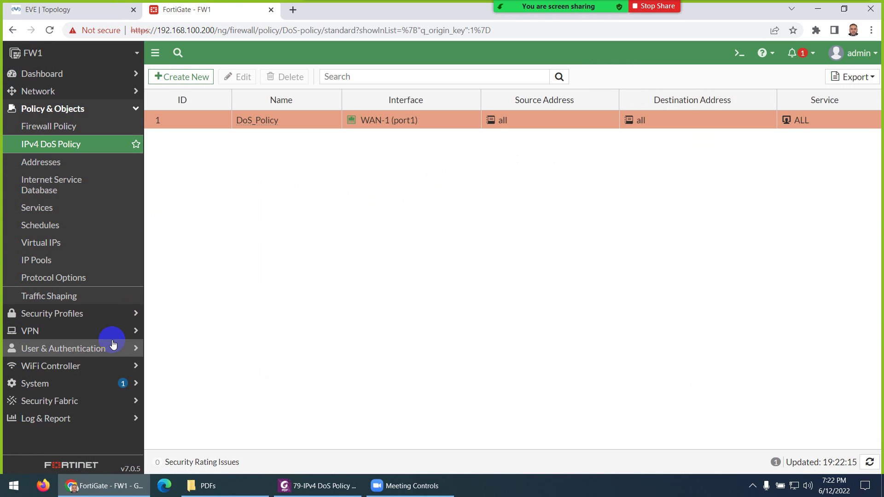
pyautogui.click(62, 418)
pyautogui.scroll(-3, 71, 404)
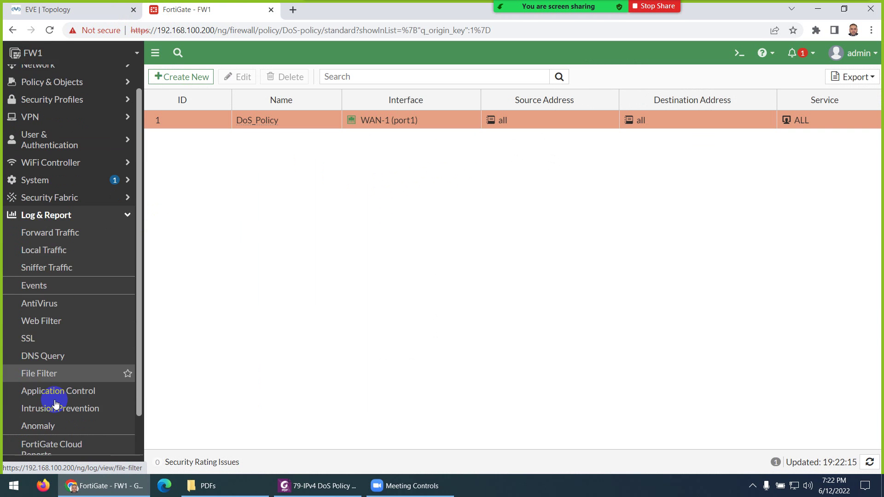
pyautogui.click(54, 395)
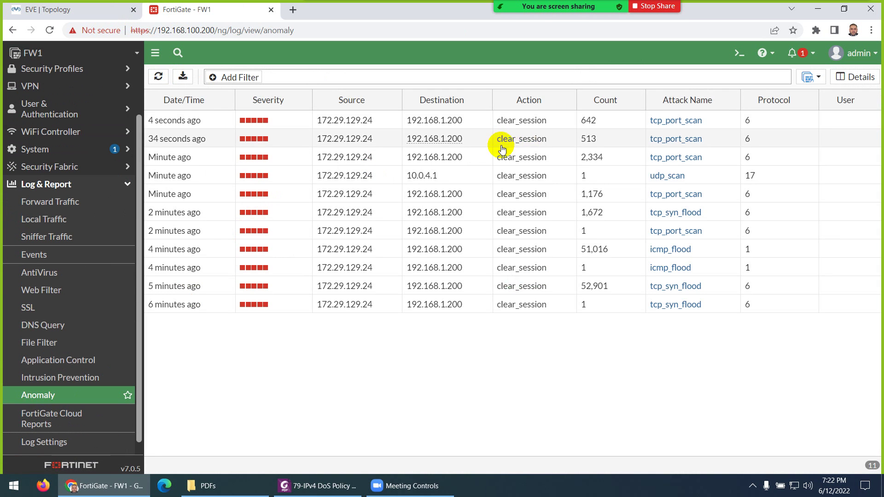
pyautogui.click(159, 76)
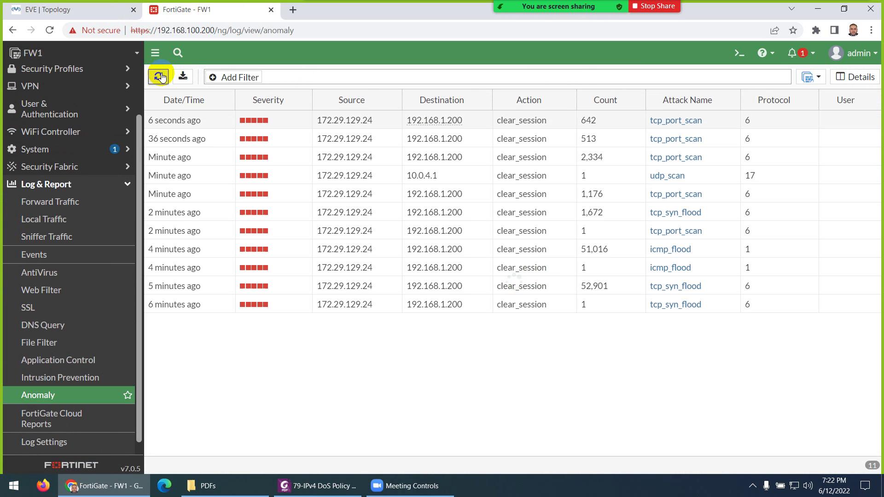
# - Keep refreshing the Anomaly log on FW1 to check for an icmp_sweep entry from the ping scan
pyautogui.click(160, 77)
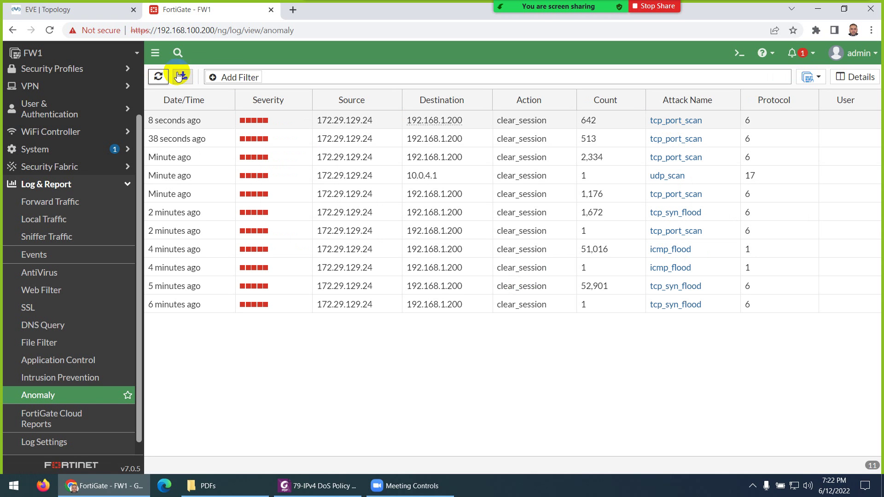
pyautogui.click(159, 76)
pyautogui.click(159, 76)
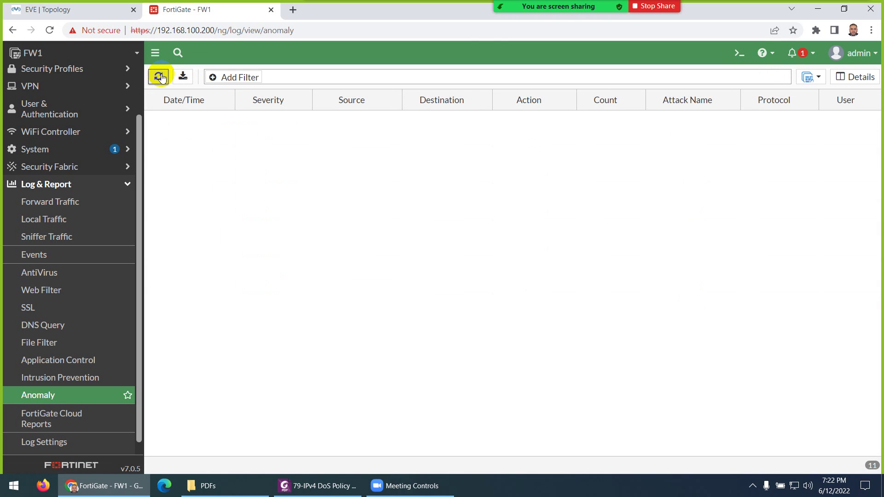
pyautogui.click(159, 76)
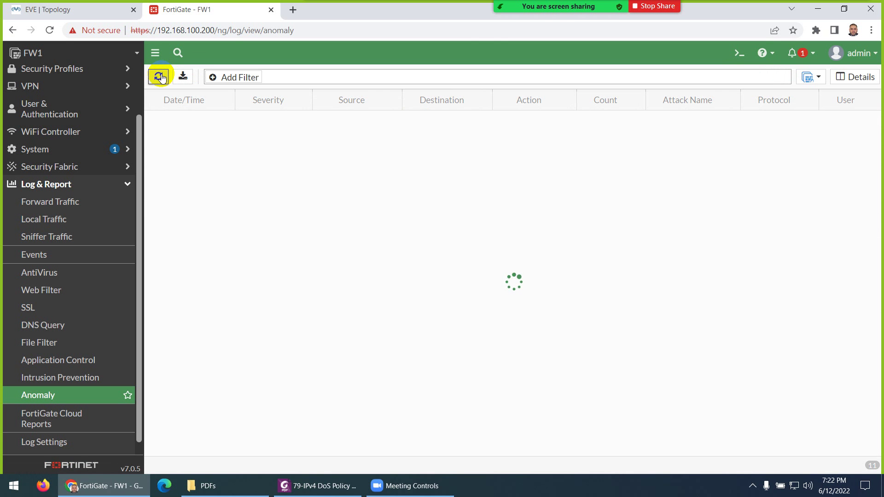
pyautogui.click(159, 77)
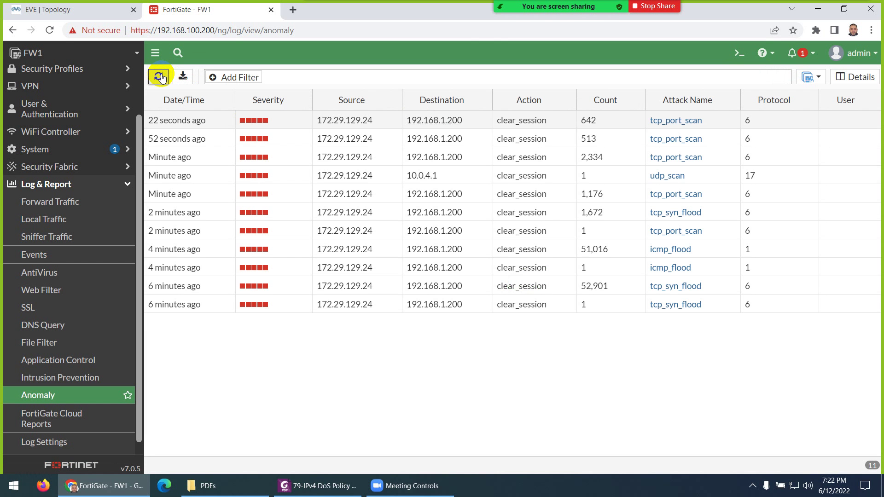
pyautogui.click(158, 77)
pyautogui.click(158, 77)
pyautogui.click(158, 77)
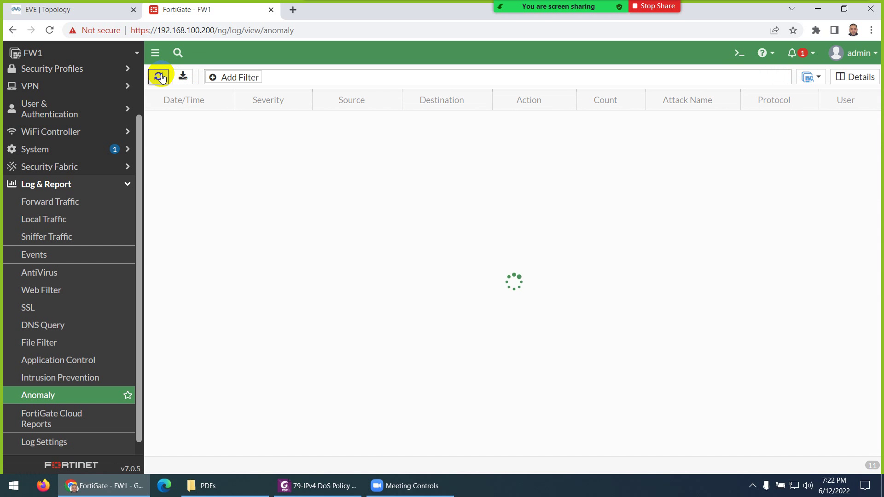
pyautogui.click(159, 76)
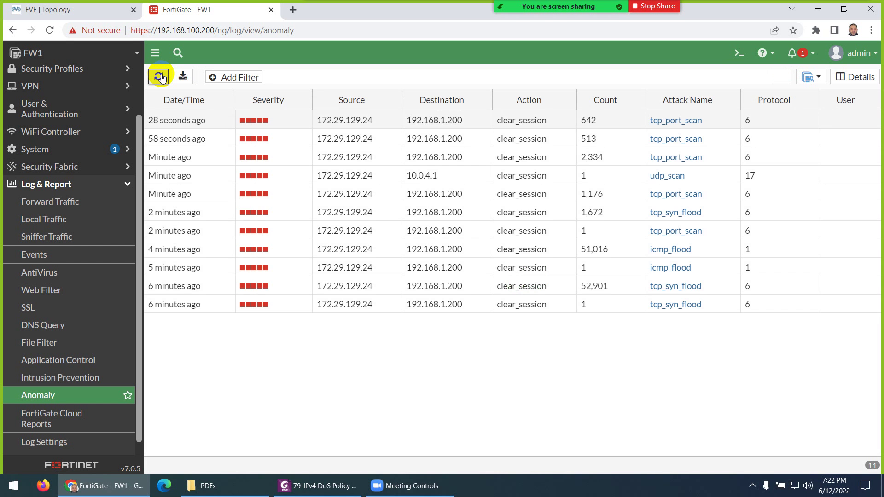
pyautogui.click(158, 76)
pyautogui.click(158, 77)
# - Check the ping scan output in Zenmap on WAN-Attacker, and reload FW1's Anomaly log to compare its entries
pyautogui.click(90, 16)
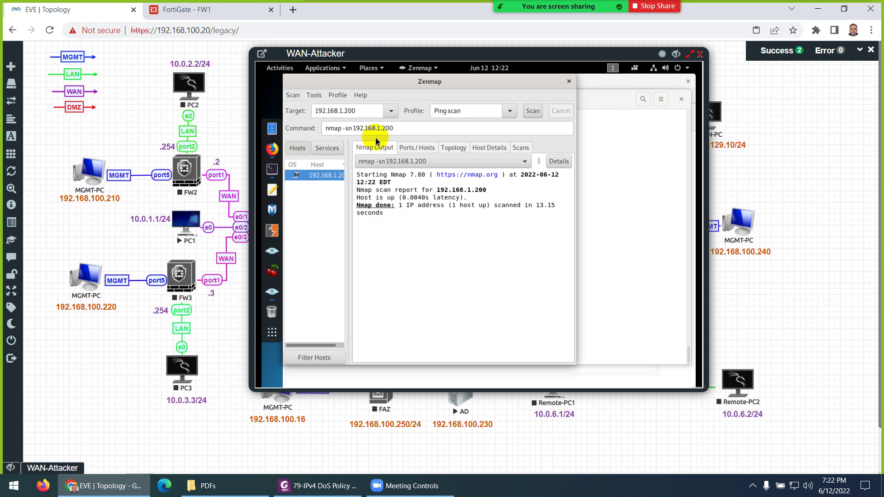
pyautogui.click(203, 12)
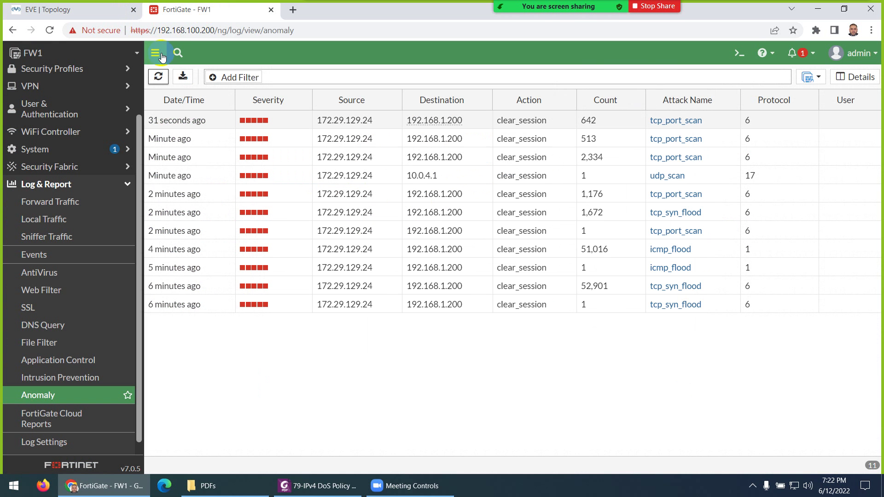
pyautogui.click(158, 78)
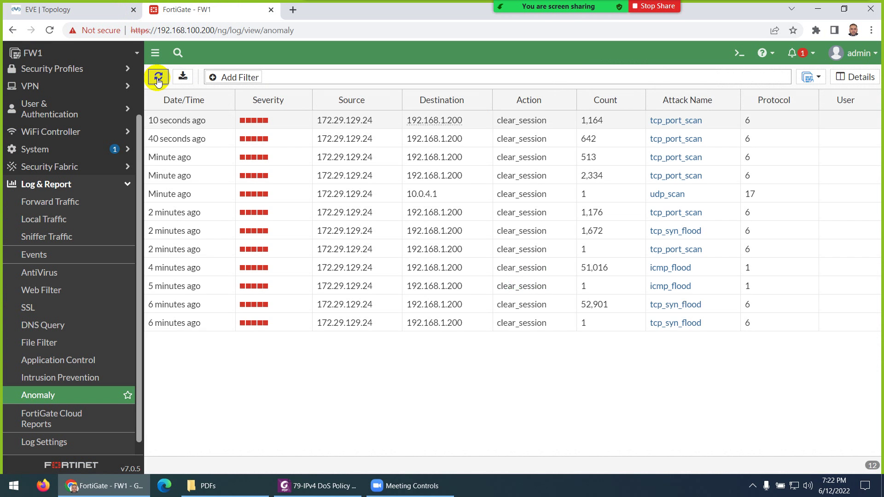
pyautogui.click(158, 78)
pyautogui.click(158, 77)
pyautogui.click(157, 77)
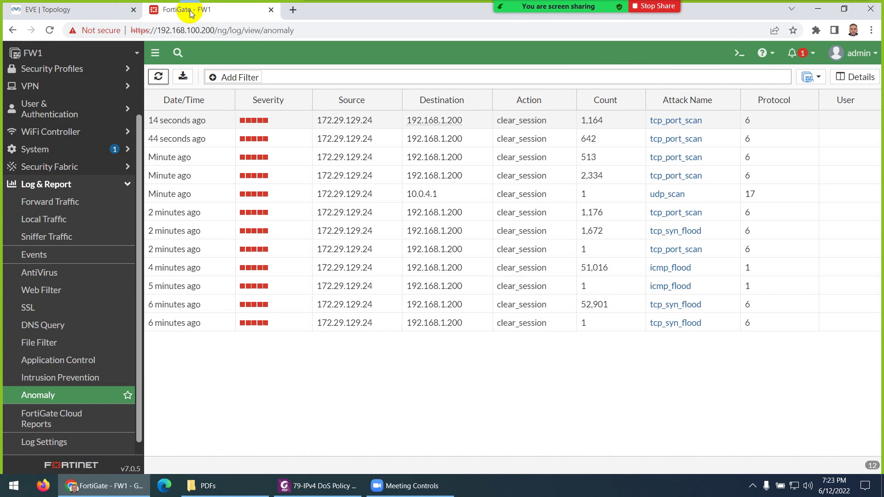
# - View the available Zenmap scan profiles on WAN-Attacker, and return to FW1 to recheck its Anomaly log
pyautogui.click(121, 9)
pyautogui.click(510, 111)
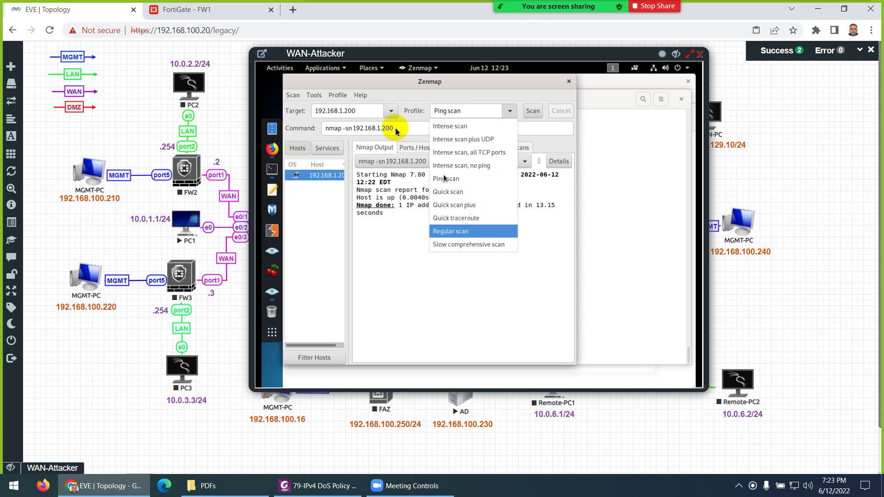
pyautogui.click(217, 15)
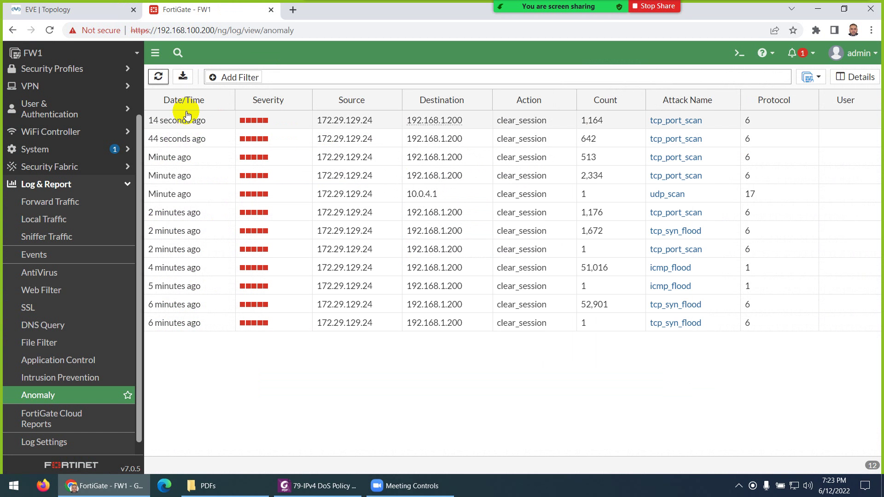
pyautogui.click(159, 78)
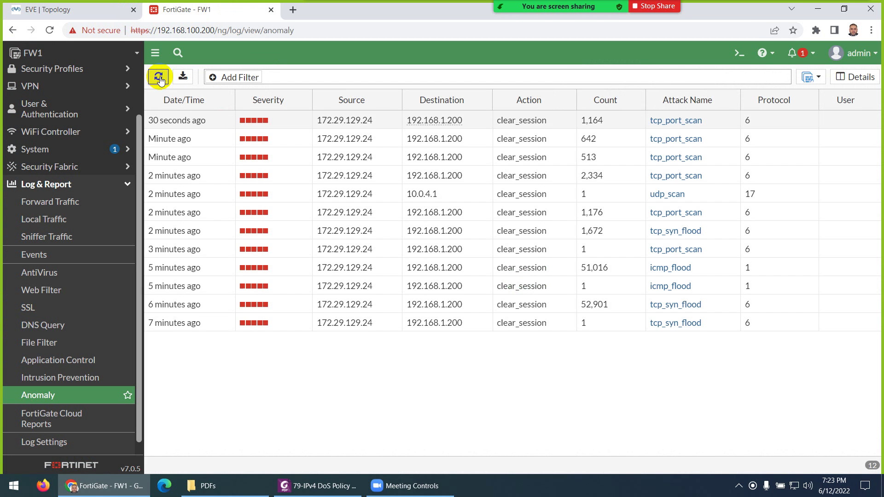
pyautogui.click(159, 78)
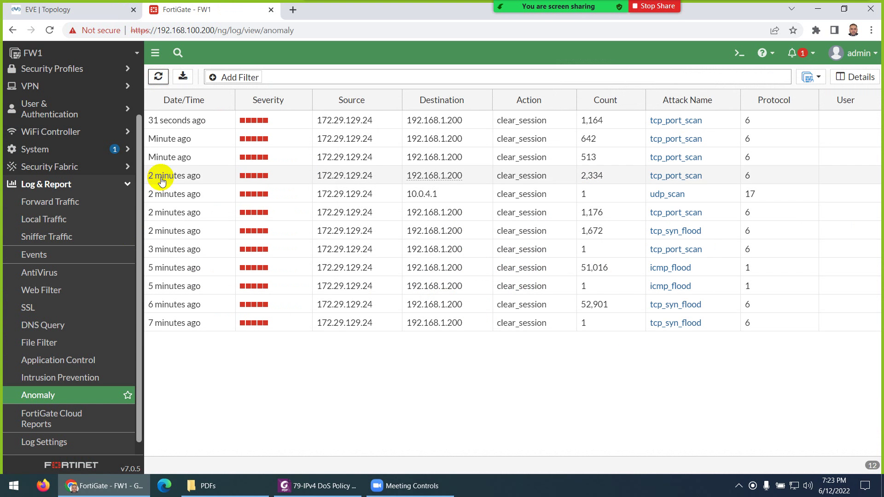
# - Examine the policy and action details of the newest Forward Traffic log entry on FW1, and reopen the Anomaly log
pyautogui.click(46, 209)
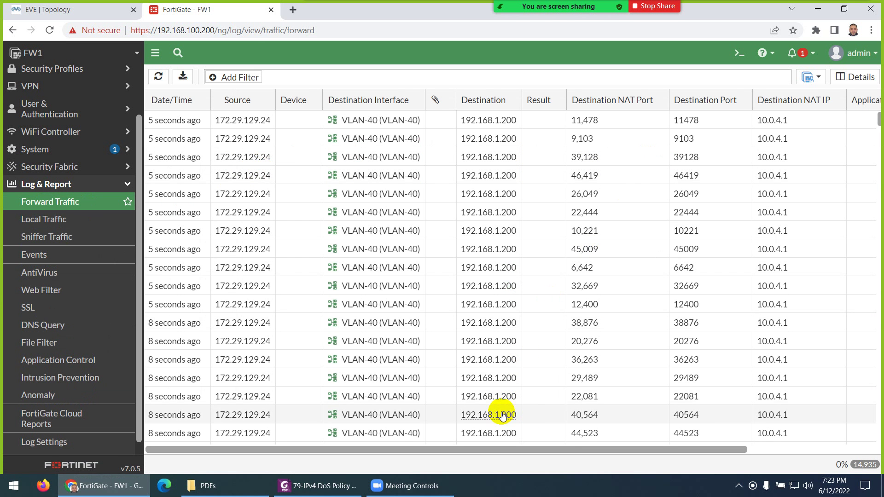
pyautogui.moveTo(541, 447); pyautogui.dragTo(722, 440)
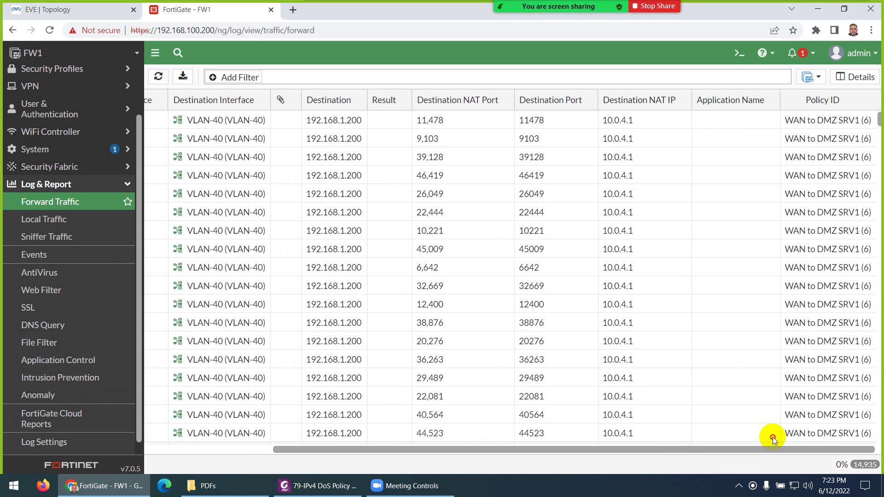
pyautogui.click(835, 122)
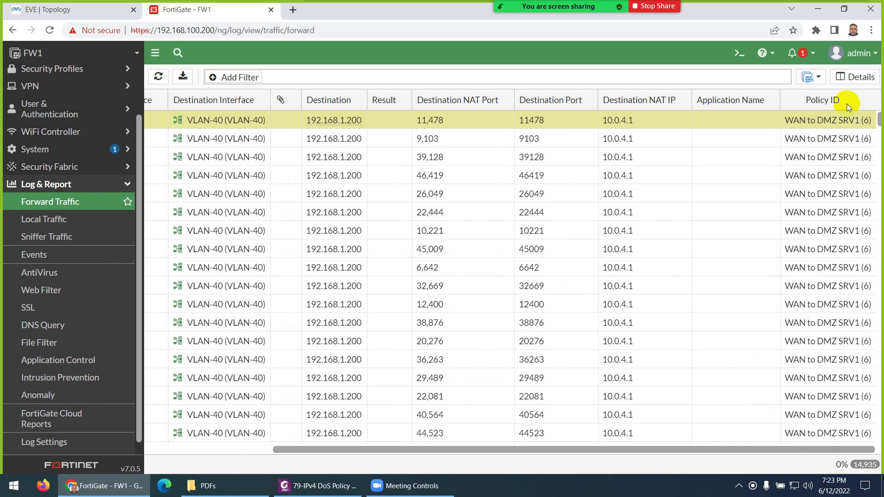
pyautogui.click(859, 79)
pyautogui.scroll(-8, 734, 334)
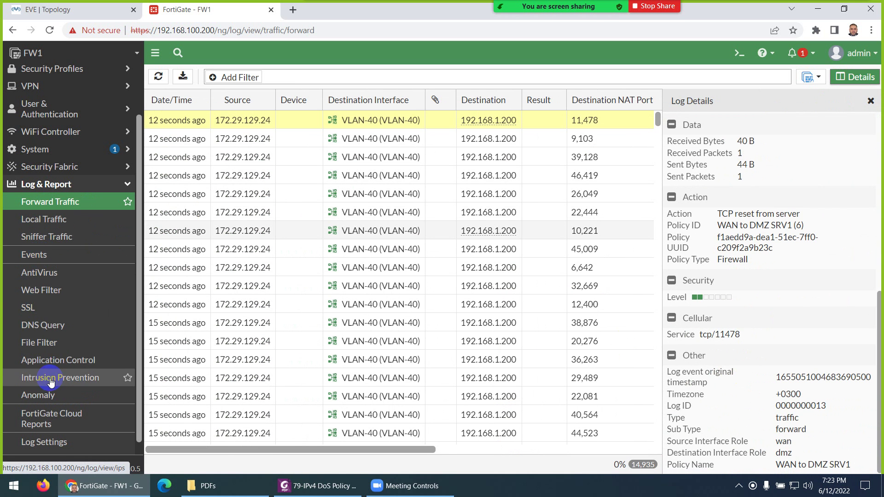
pyautogui.scroll(-1, 51, 380)
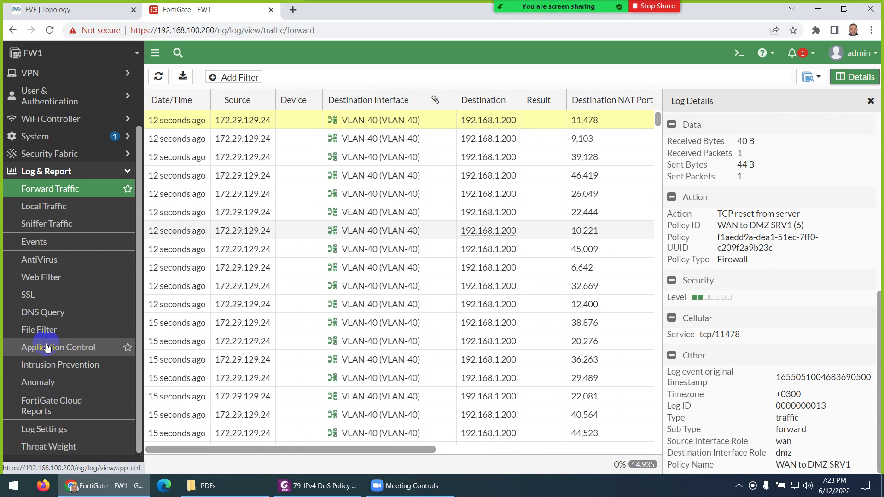
pyautogui.click(40, 381)
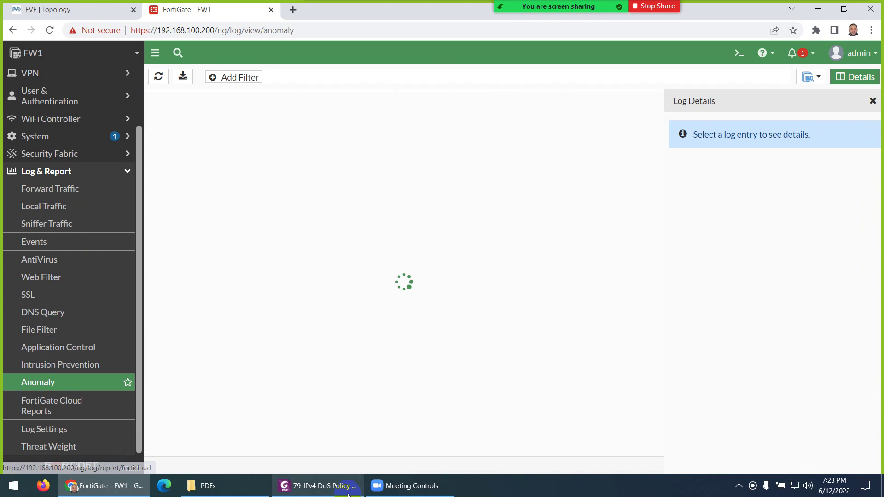
# - Switch to the 79-IPv4 DoS Policy Lab PDF and review its policy settings, nmap and hping3 attack tests, and Anomaly log examples
pyautogui.click(298, 490)
pyautogui.scroll(-6, 374, 281)
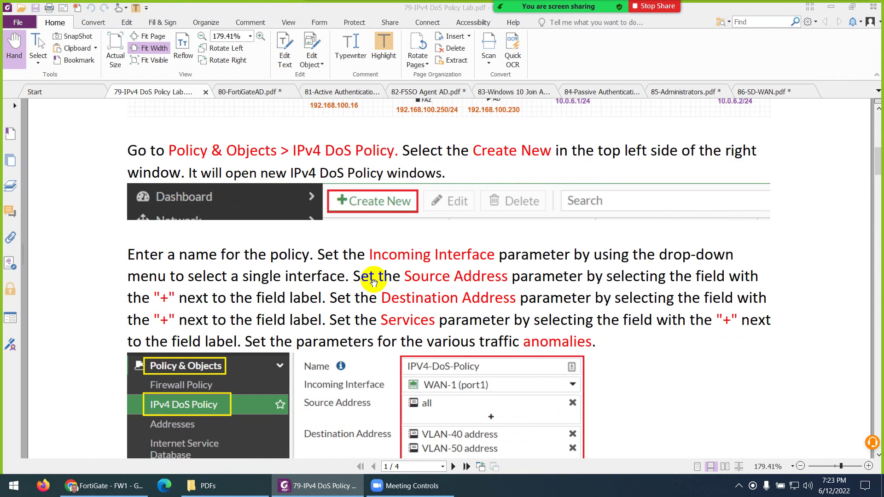
pyautogui.scroll(-10, 374, 282)
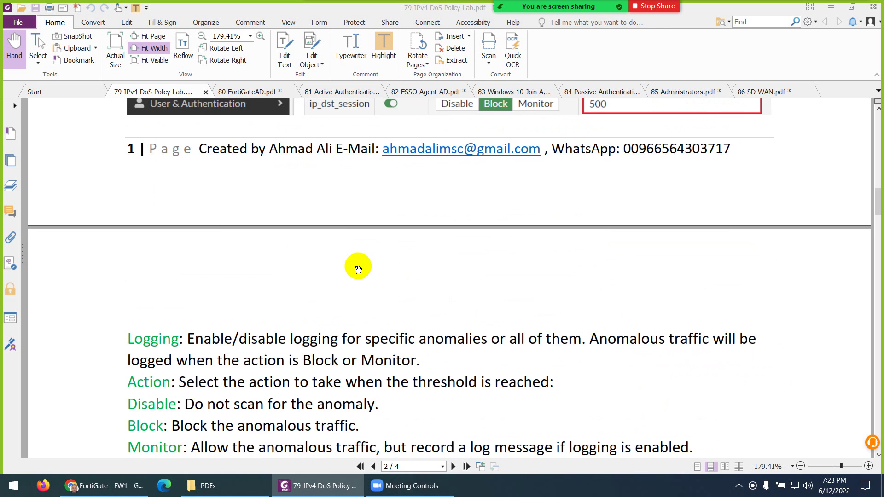
pyautogui.scroll(-15, 358, 270)
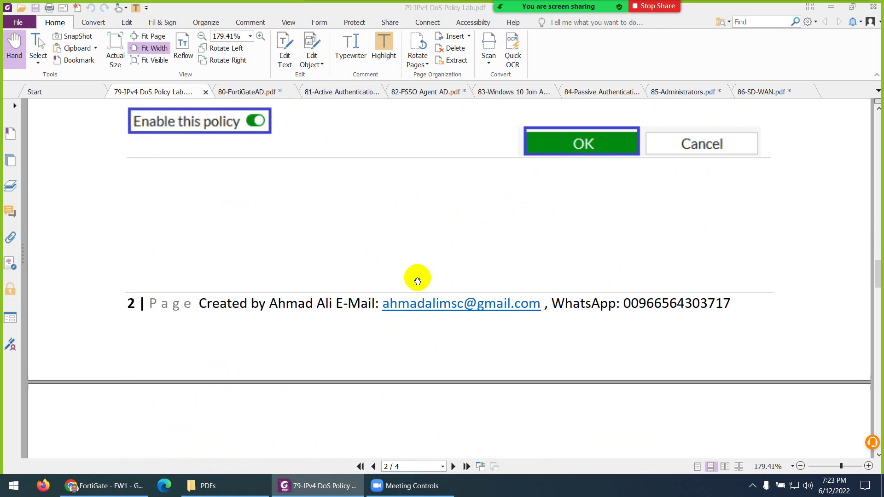
pyautogui.scroll(-12, 374, 251)
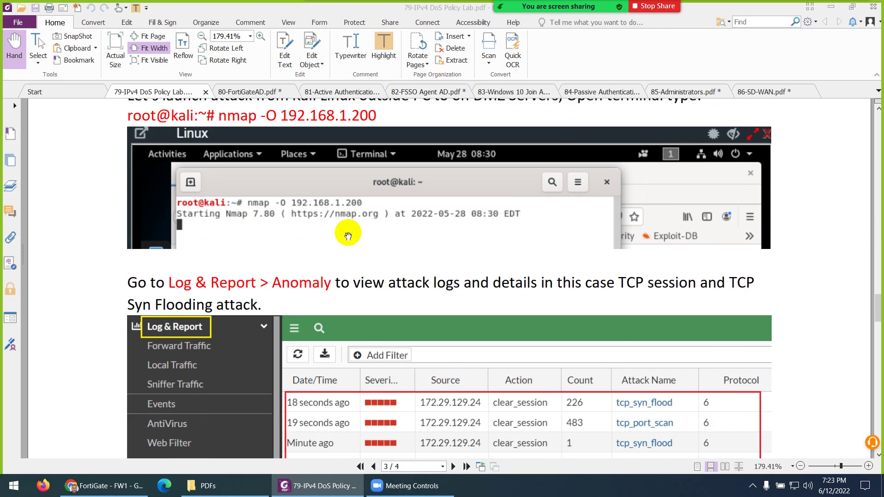
pyautogui.scroll(2, 348, 235)
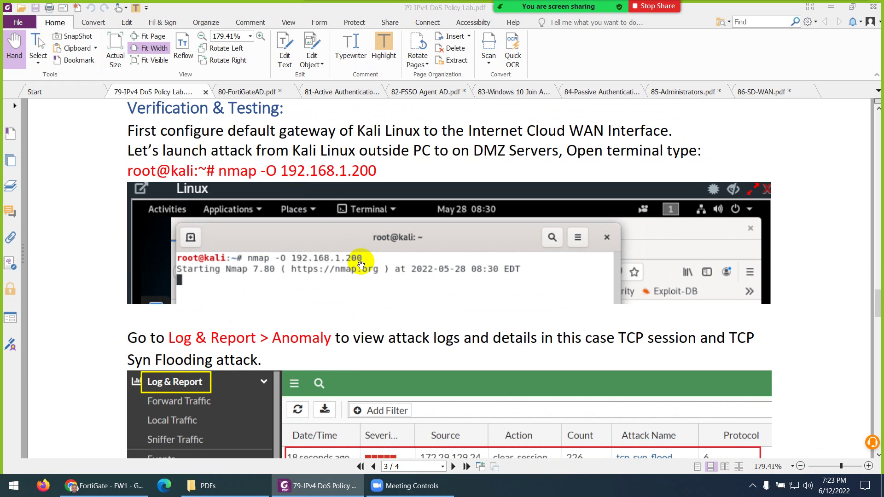
pyautogui.scroll(-6, 361, 264)
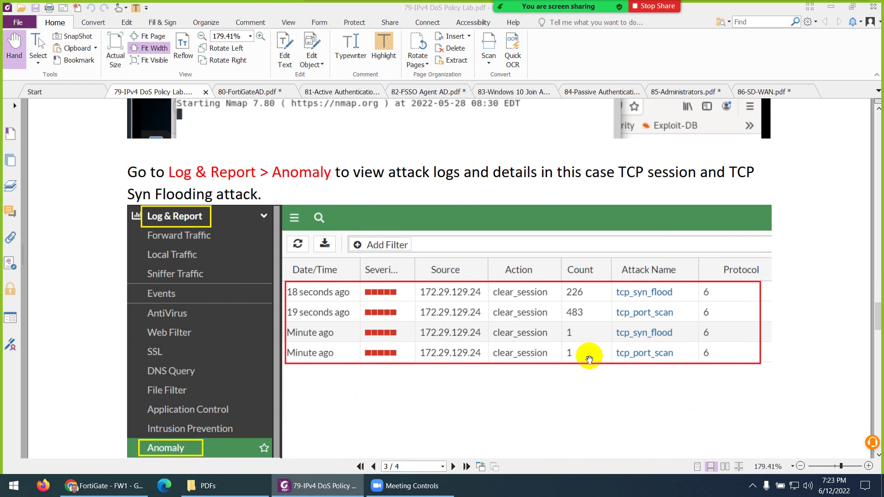
pyautogui.scroll(-11, 295, 220)
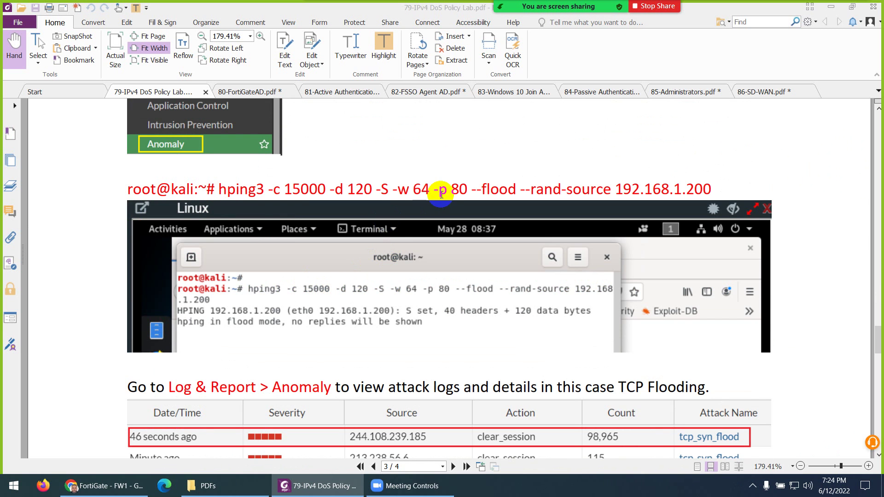
pyautogui.scroll(-6, 405, 278)
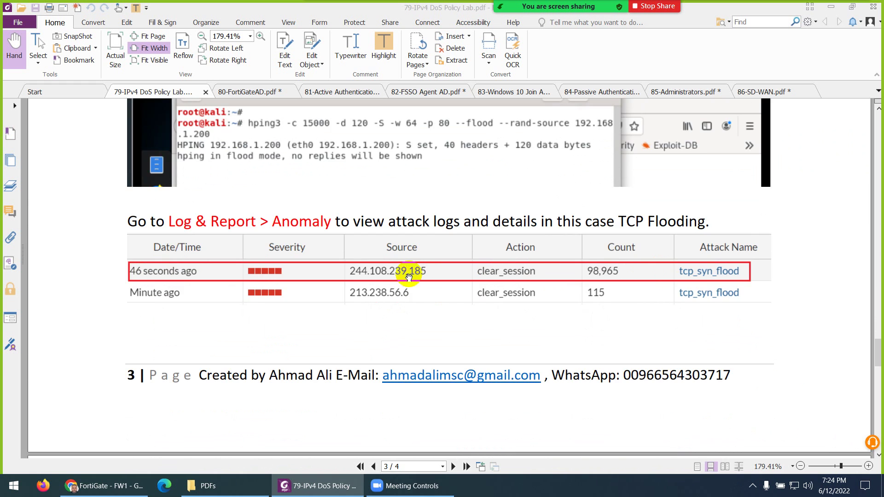
pyautogui.scroll(-13, 327, 285)
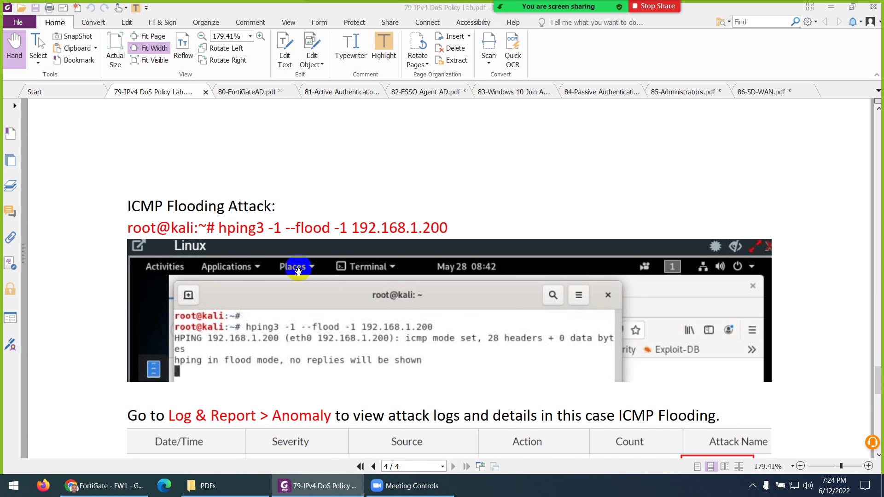
pyautogui.scroll(-13, 298, 271)
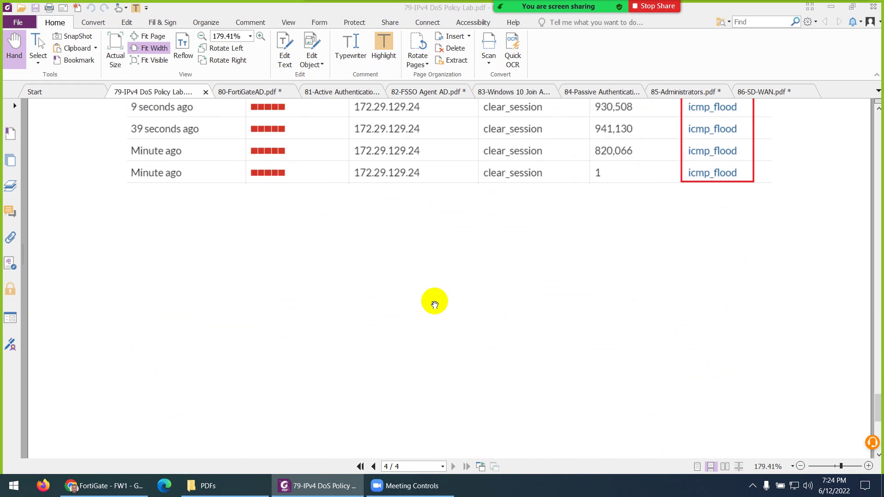
# - Go back through the lab PDF from the ICMP flooding section to the network topology on page 1
pyautogui.scroll(11, 434, 304)
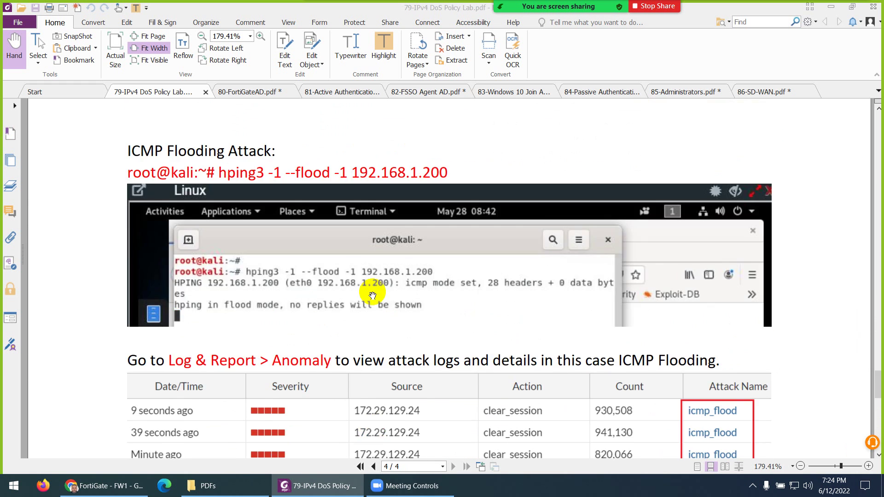
pyautogui.scroll(20, 372, 294)
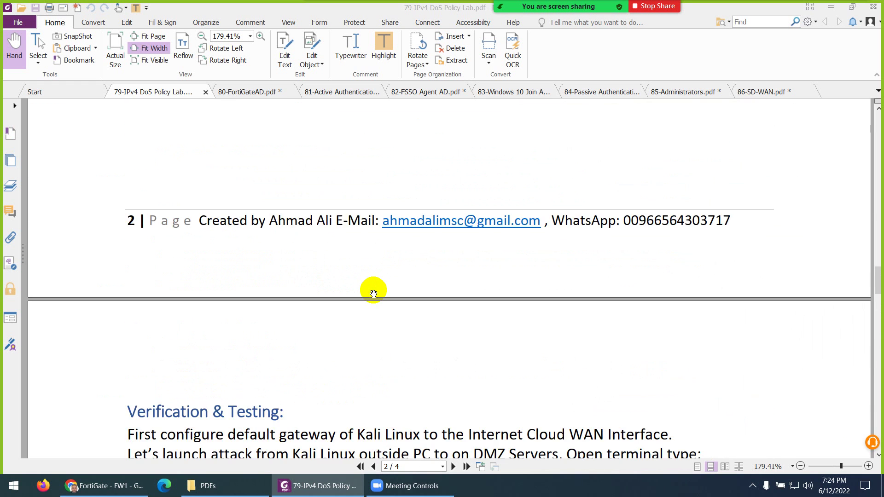
pyautogui.scroll(20, 373, 293)
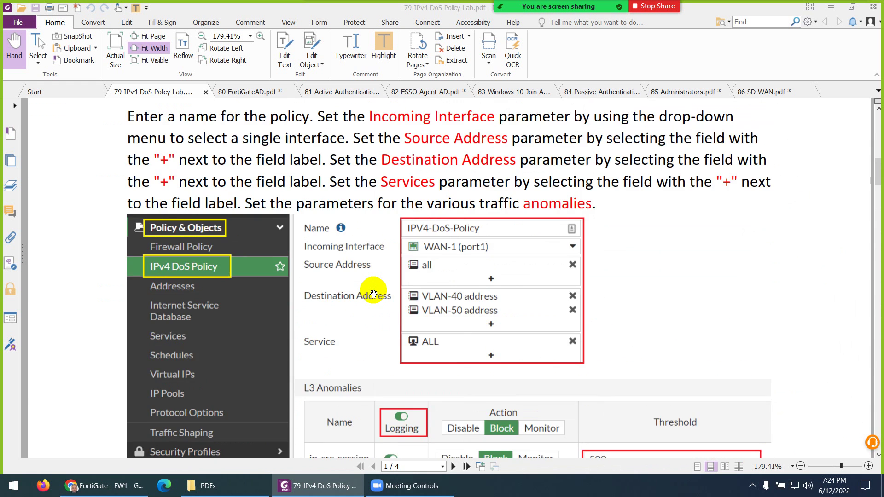
pyautogui.scroll(20, 373, 293)
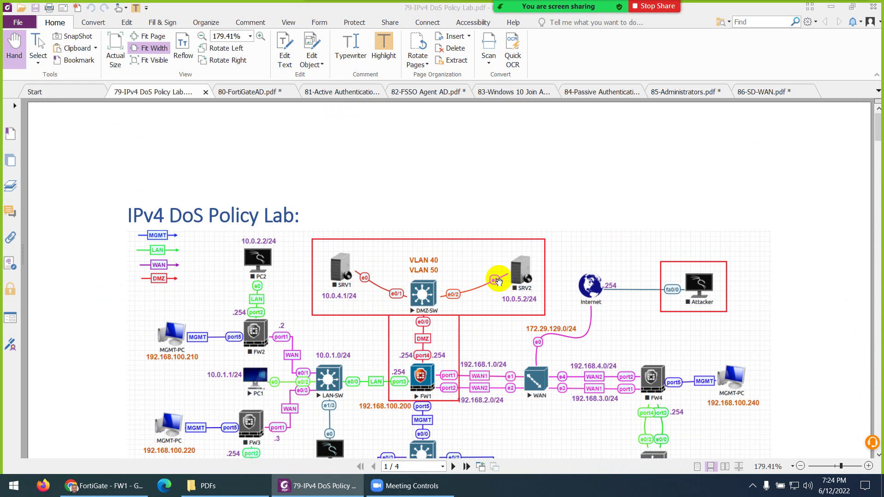